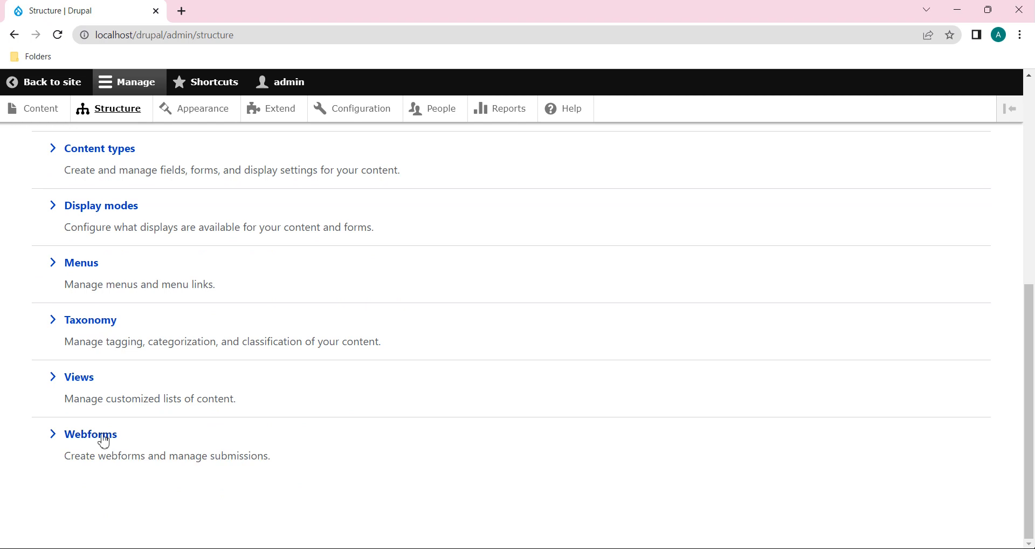
Step: Go to Structure > Webforms and open the Enquiry webform from the table
click(85, 436)
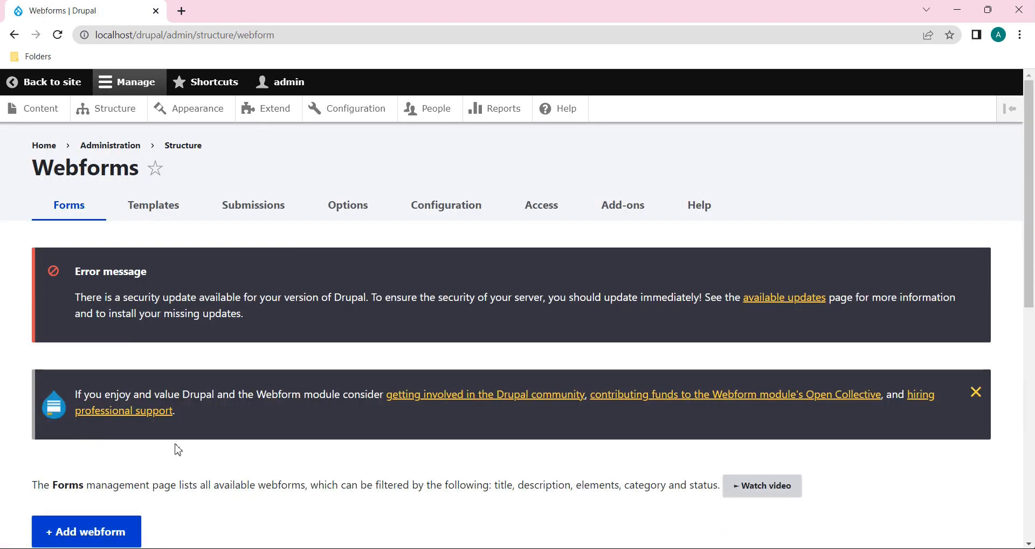
scroll(180, 453, down, 9)
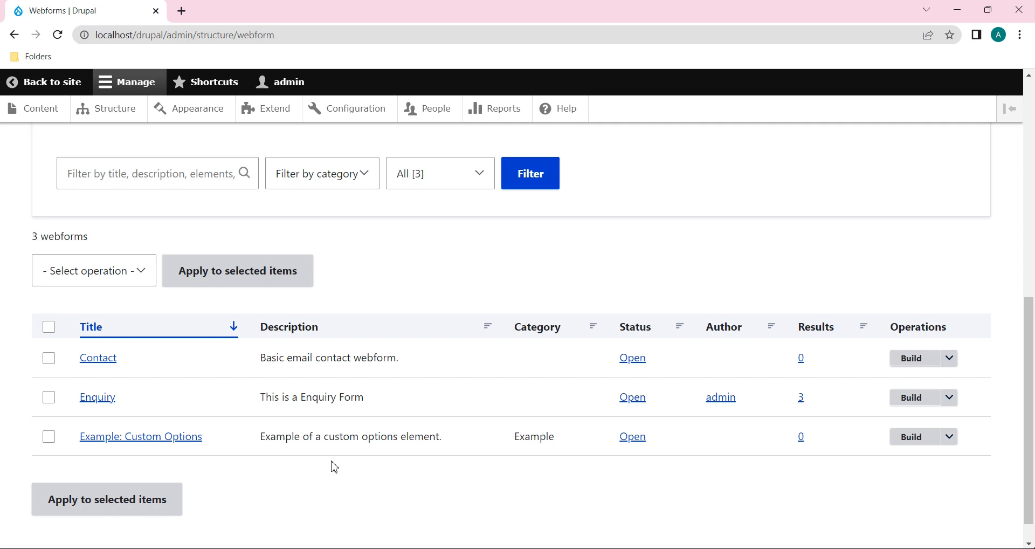
click(97, 405)
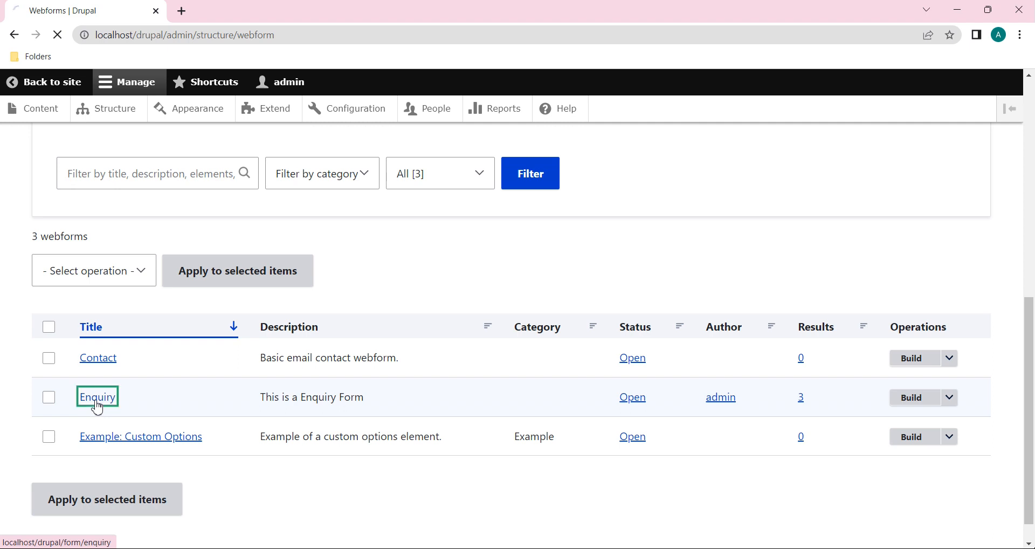
Step: Scroll through the live Enquiry form to review its fields
scroll(364, 428, down, 6)
scroll(364, 429, down, 5)
scroll(362, 424, up, 8)
scroll(362, 423, down, 3)
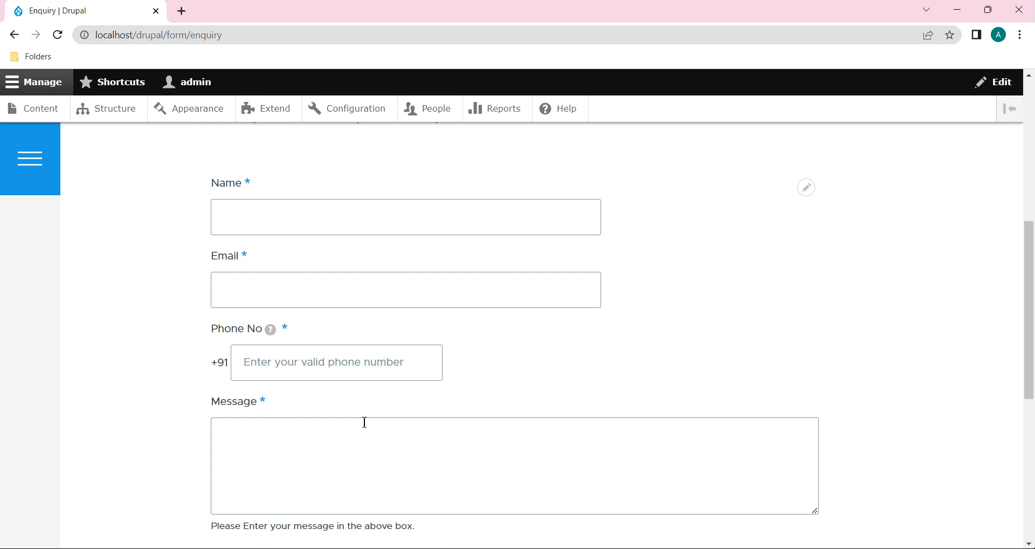
scroll(449, 406, up, 4)
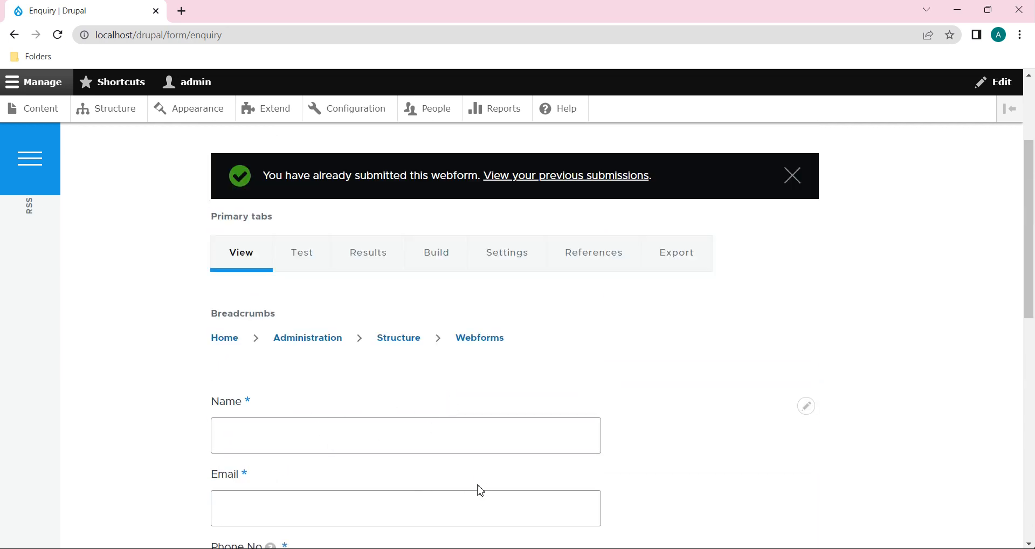
scroll(477, 490, down, 5)
scroll(476, 490, up, 3)
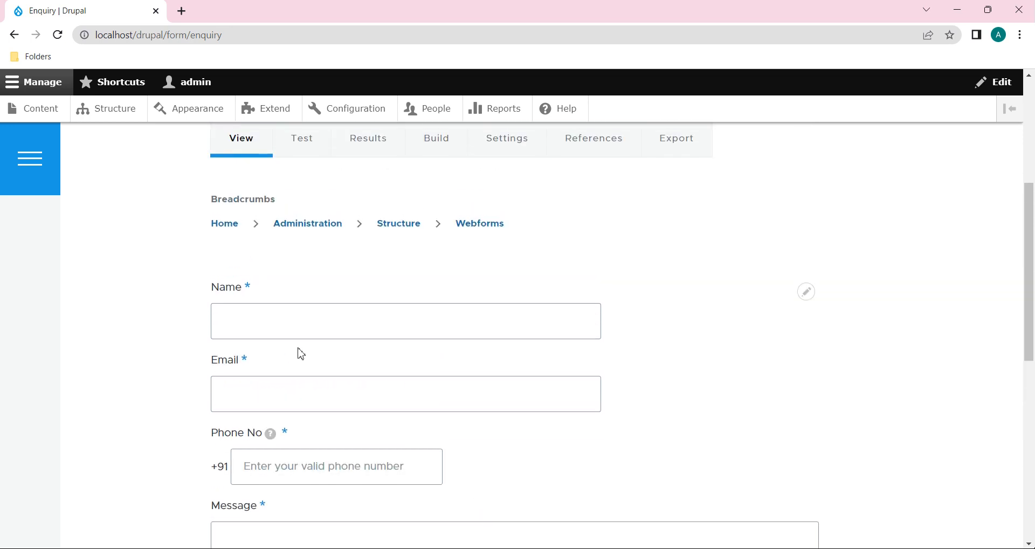
scroll(453, 449, down, 2)
scroll(477, 462, up, 2)
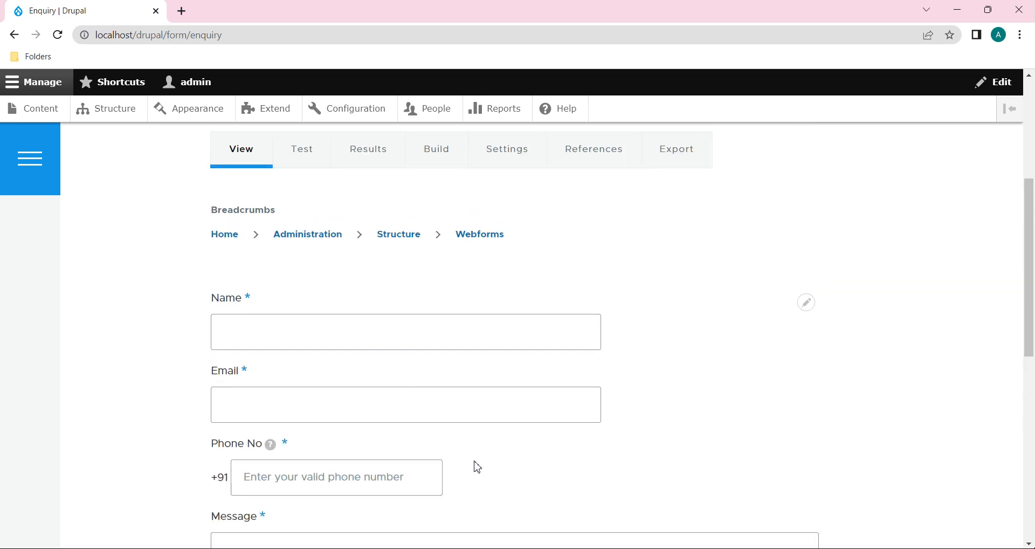
scroll(476, 466, up, 2)
Step: Open the Build page in a new tab and view the Name, Email, Phone No and Message elements
right_click(429, 291)
click(481, 298)
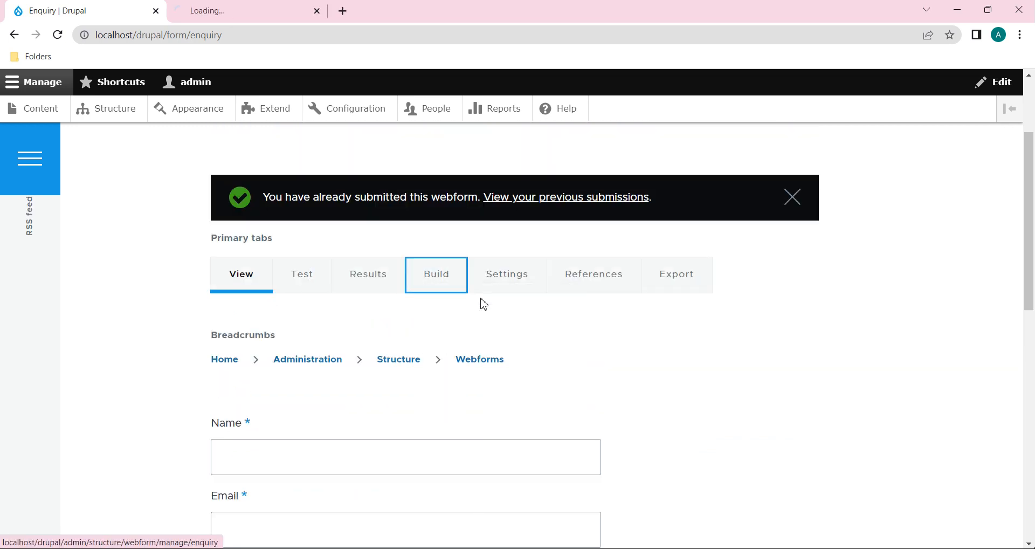
click(232, 10)
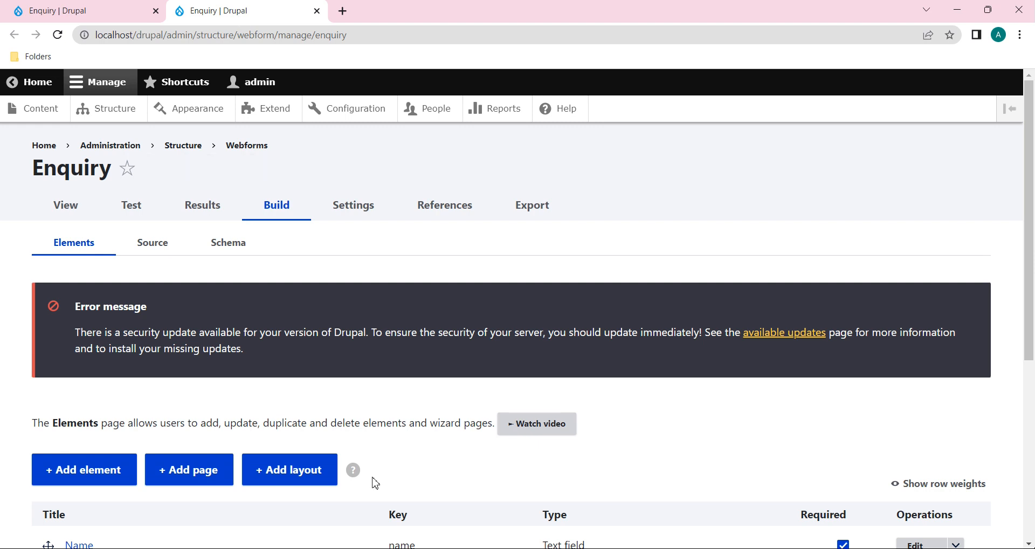
scroll(375, 483, down, 5)
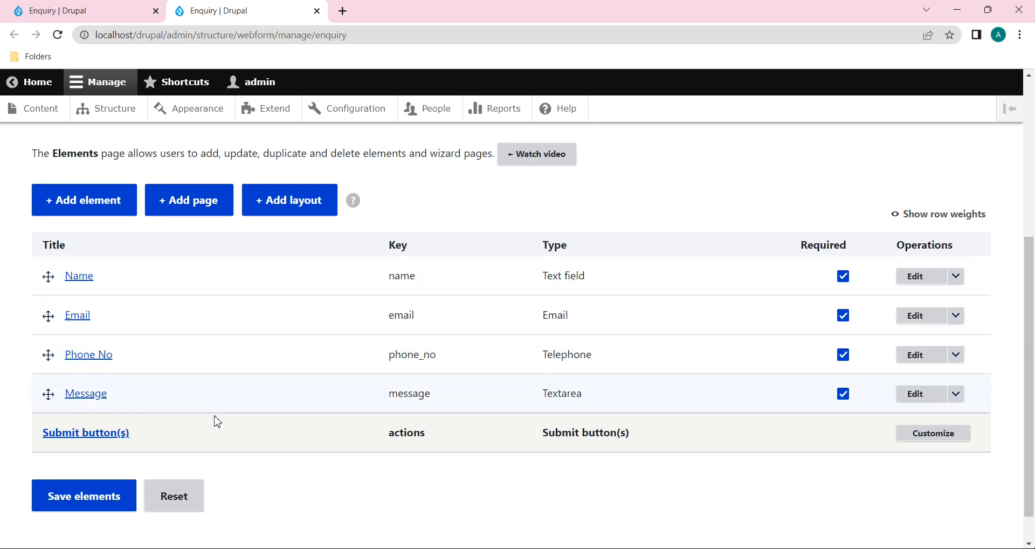
scroll(277, 394, up, 5)
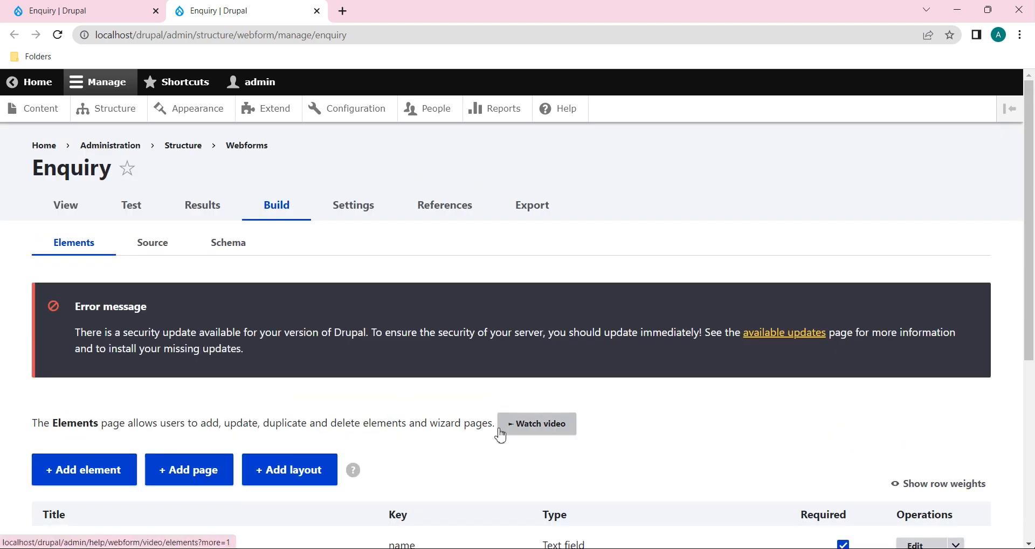
scroll(497, 434, down, 5)
scroll(497, 432, up, 5)
Step: Return to the live Enquiry form tab (Ctrl+Shift+Tab)
key(ctrl+shift+Tab)
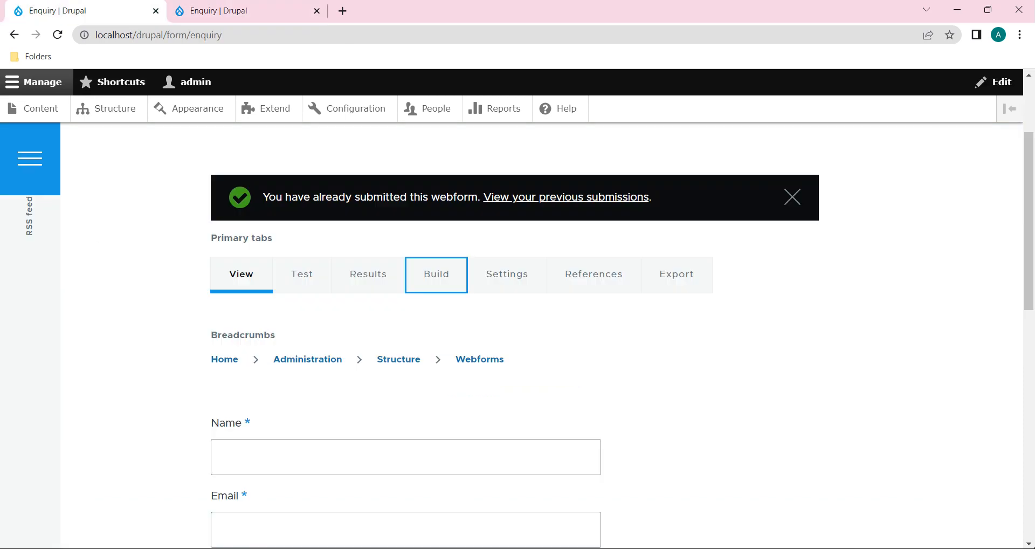
scroll(667, 394, down, 5)
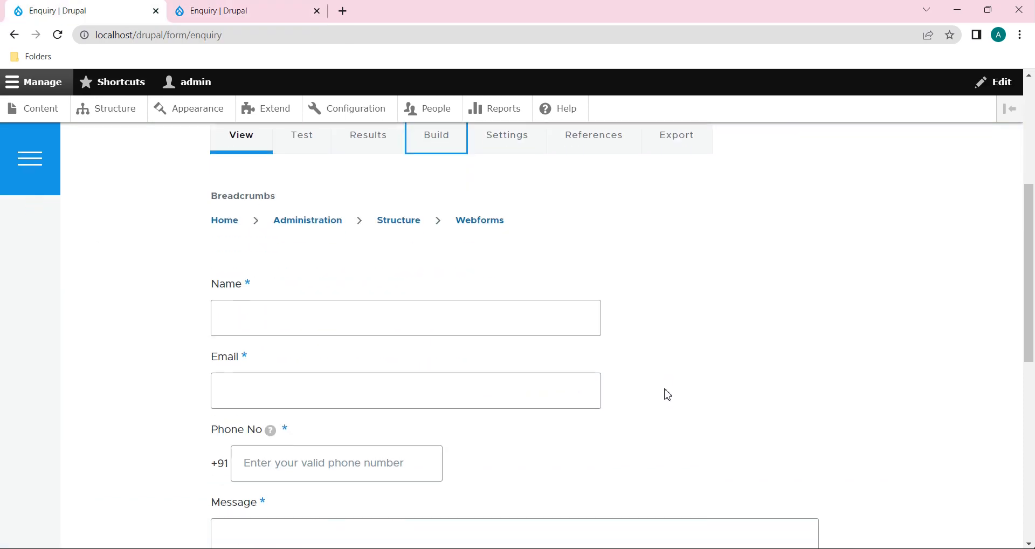
scroll(667, 395, up, 2)
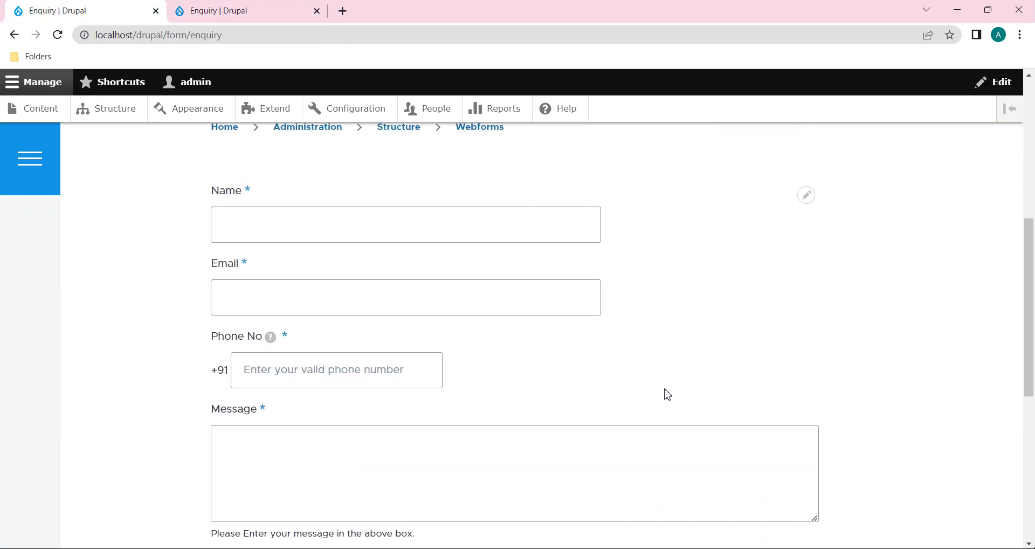
Step: Submit the Enquiry form blank to trigger the 'Please Fill the Name Field.' message
click(335, 221)
click(332, 292)
click(330, 461)
scroll(332, 463, down, 3)
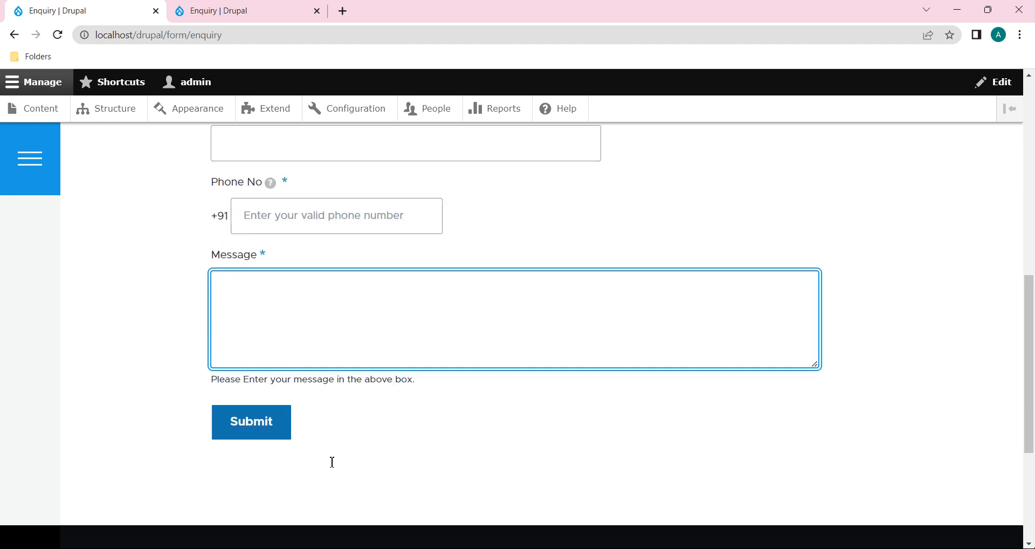
scroll(332, 462, up, 2)
click(353, 171)
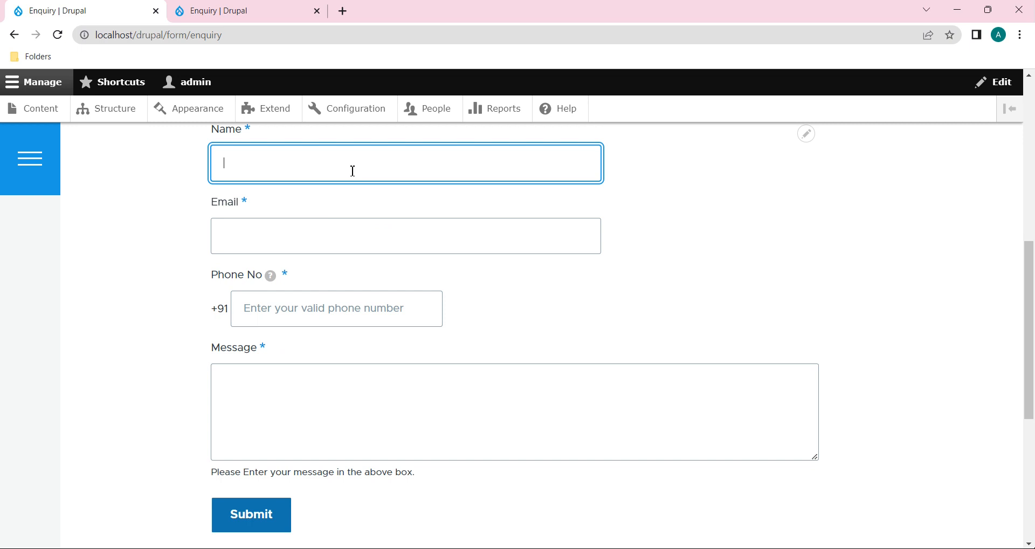
scroll(434, 308, down, 1)
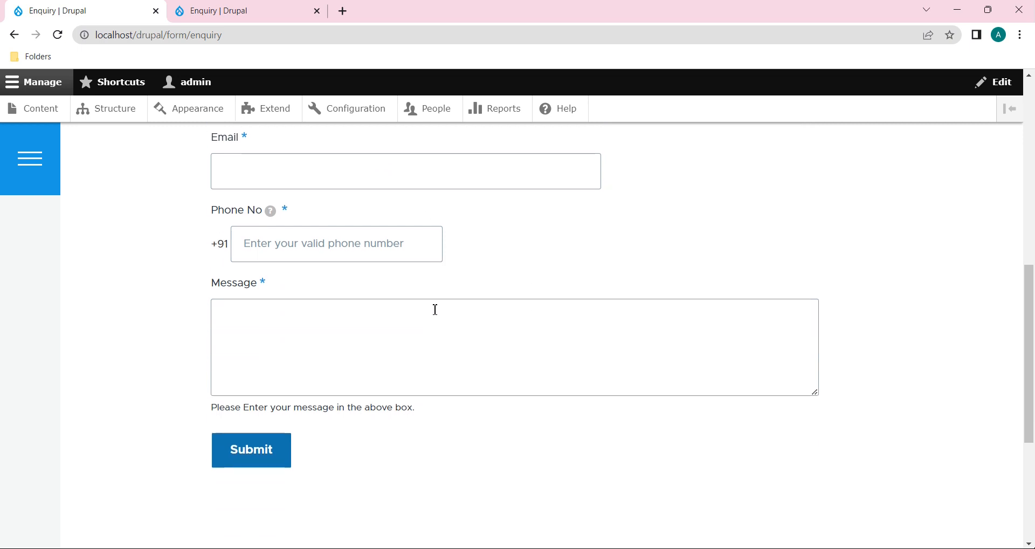
scroll(344, 444, up, 1)
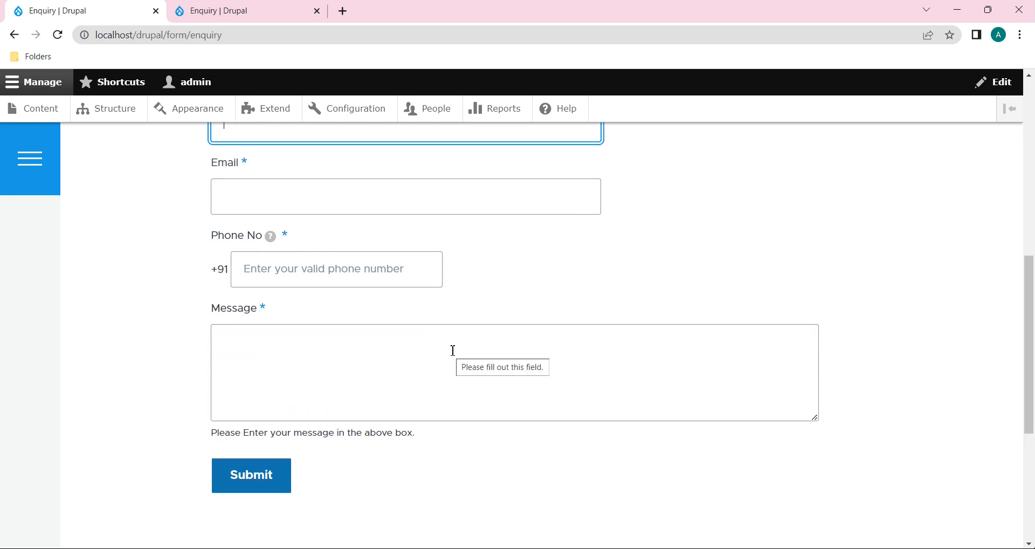
scroll(453, 351, up, 1)
scroll(453, 351, down, 1)
click(256, 494)
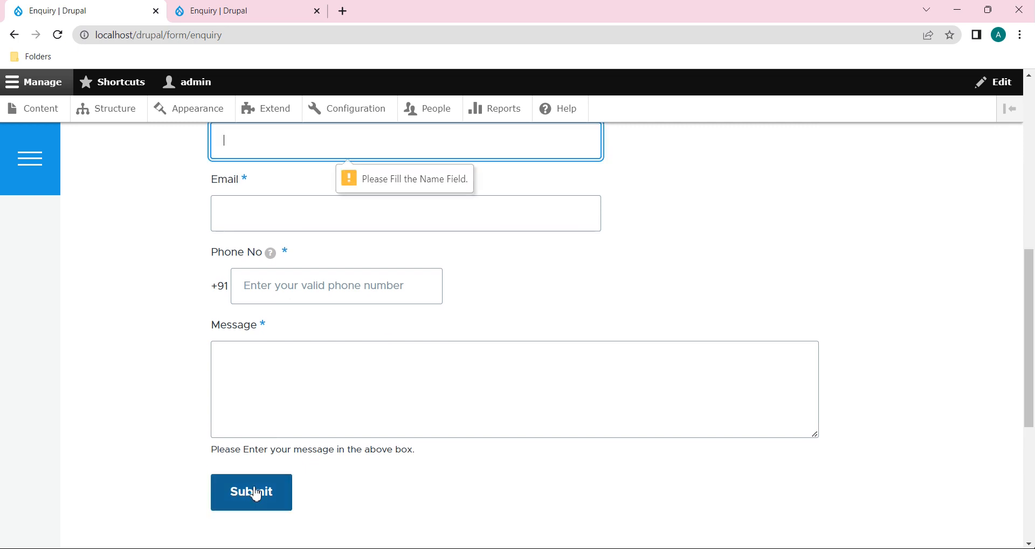
scroll(473, 364, up, 2)
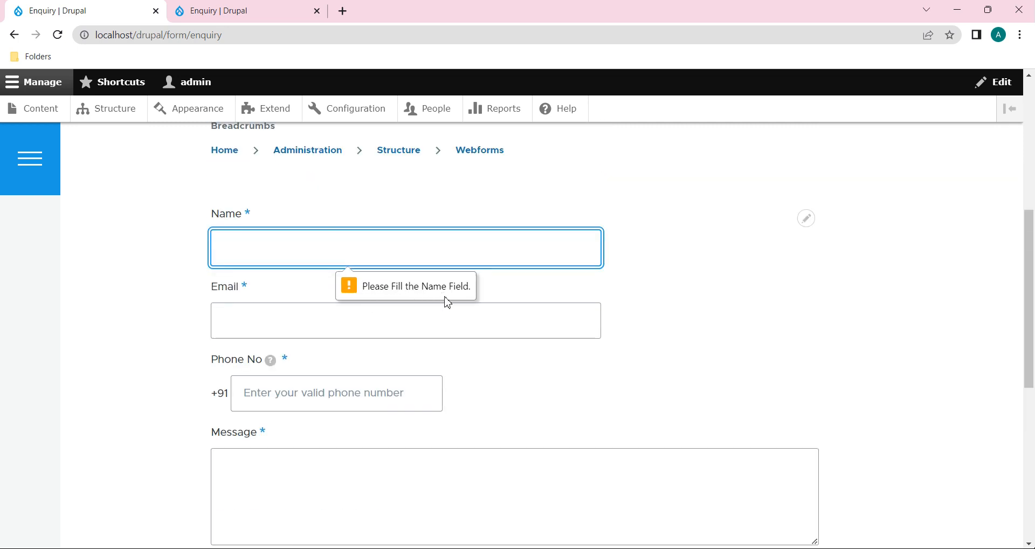
Step: Open the Name element's Edit settings from the Build tab's elements list
click(250, 10)
scroll(480, 402, down, 4)
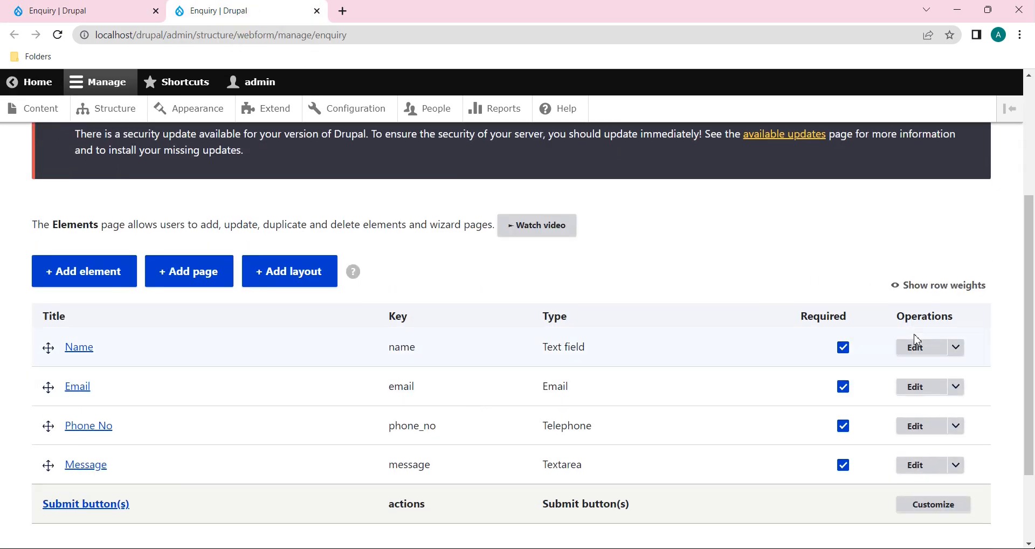
click(919, 353)
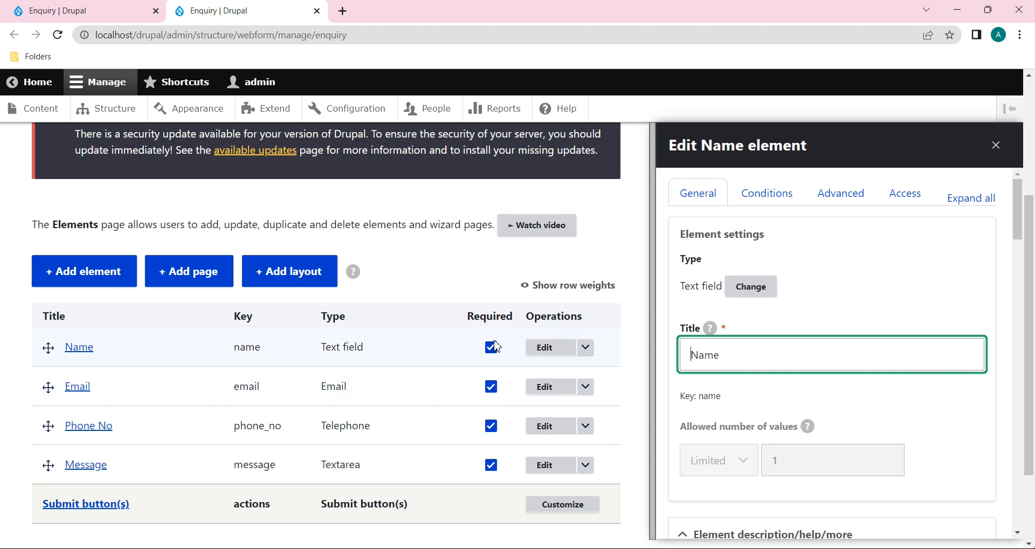
Step: Review the live Enquiry form, then return to the Edit Name element dialog
click(106, 11)
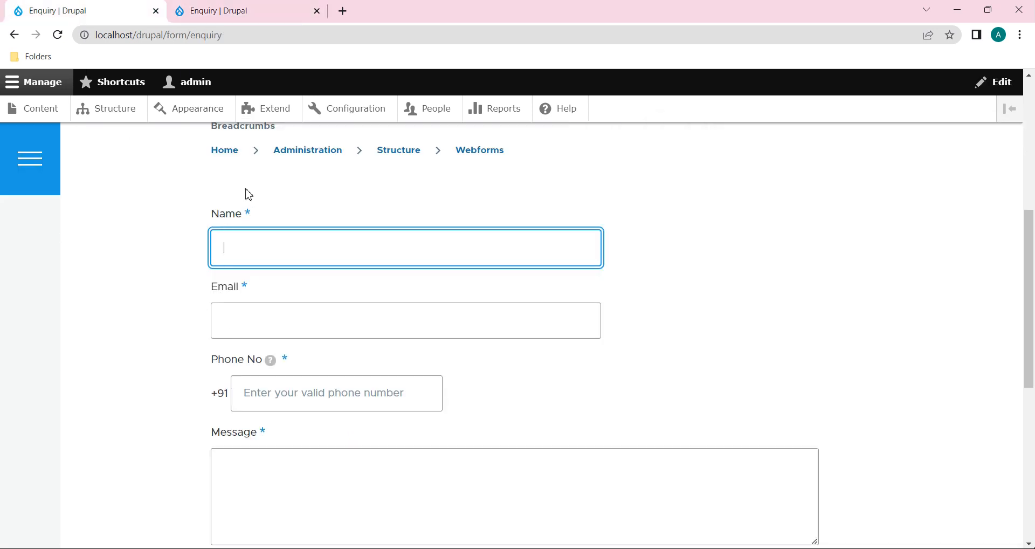
scroll(263, 304, down, 3)
scroll(262, 269, up, 1)
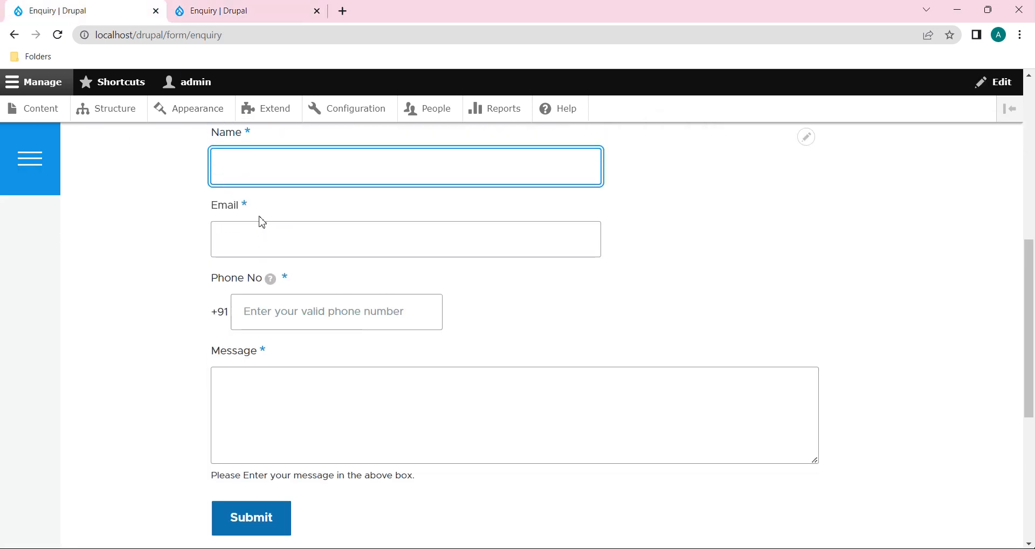
scroll(262, 222, up, 1)
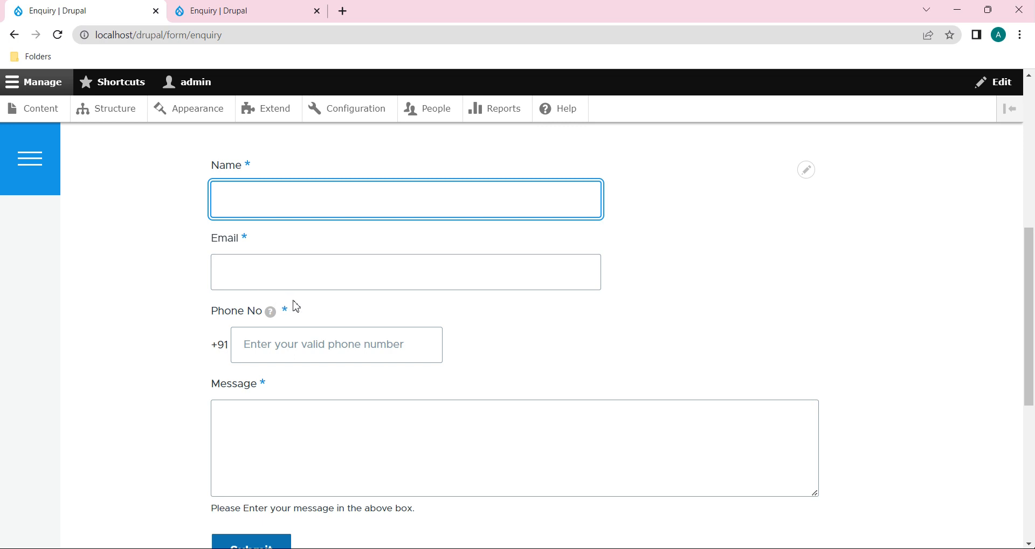
scroll(267, 394, down, 2)
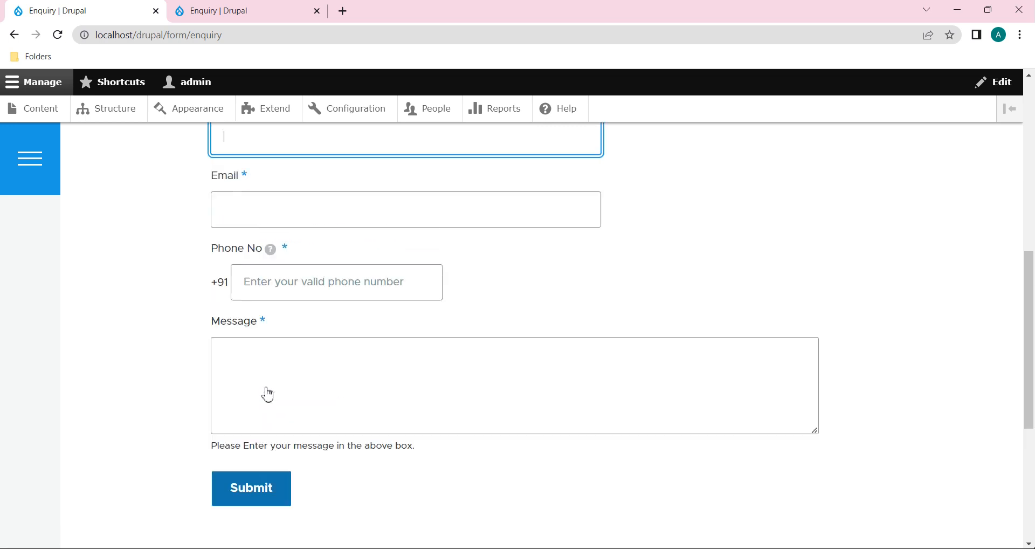
scroll(228, 156, up, 4)
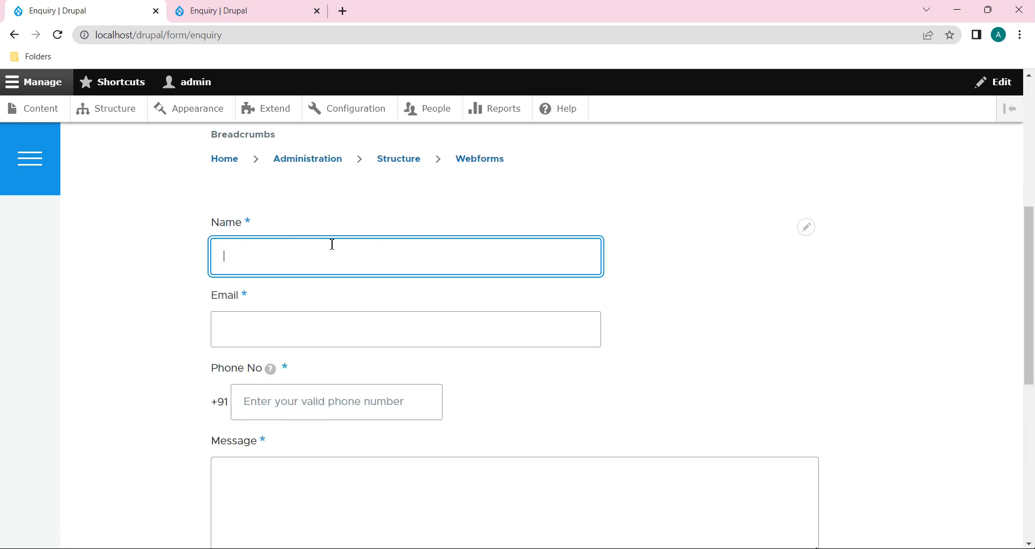
click(199, 8)
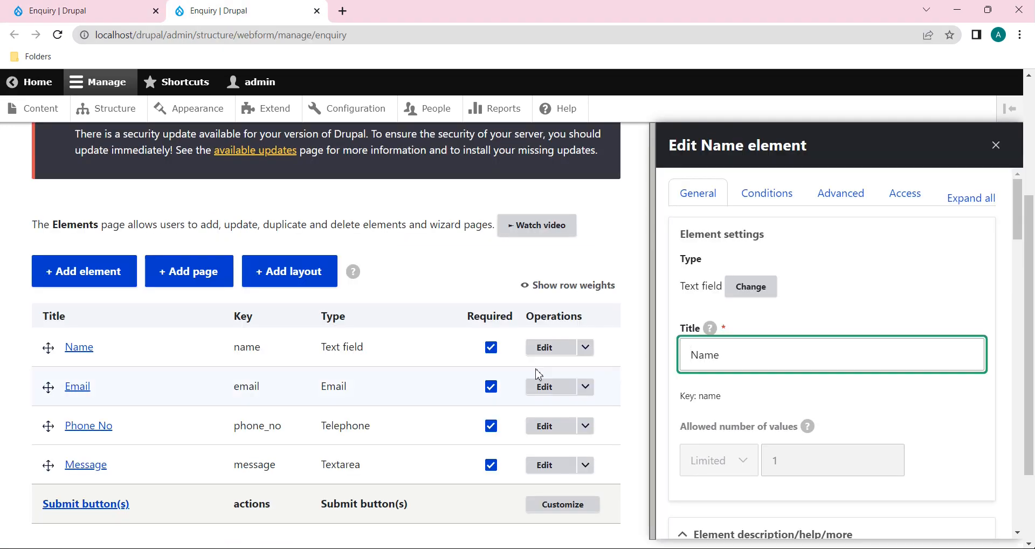
Step: Delete the Name element's 'Please Fill the Name Field.' required message under Form validation and save
scroll(759, 455, down, 10)
scroll(759, 454, down, 12)
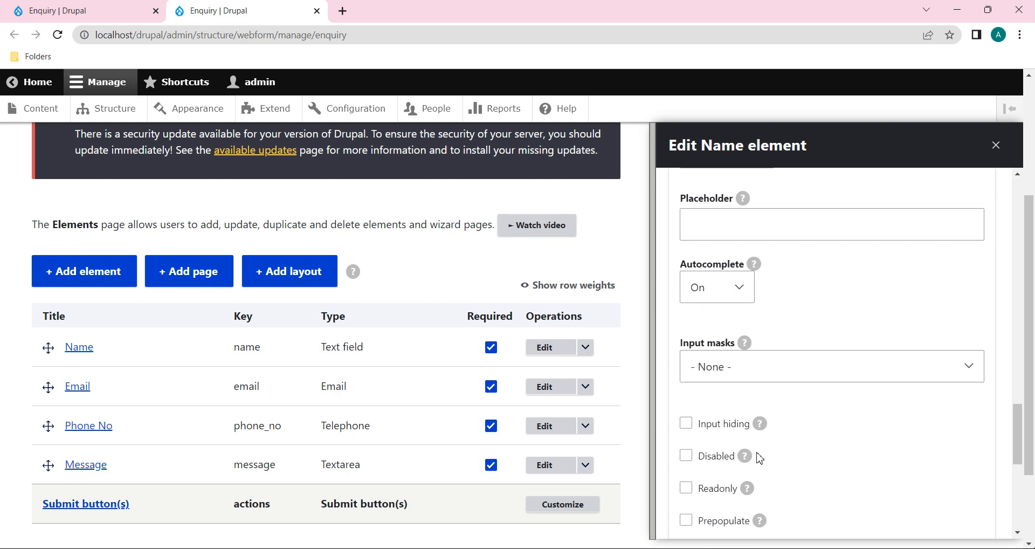
scroll(759, 455, down, 8)
drag(784, 215, 685, 210)
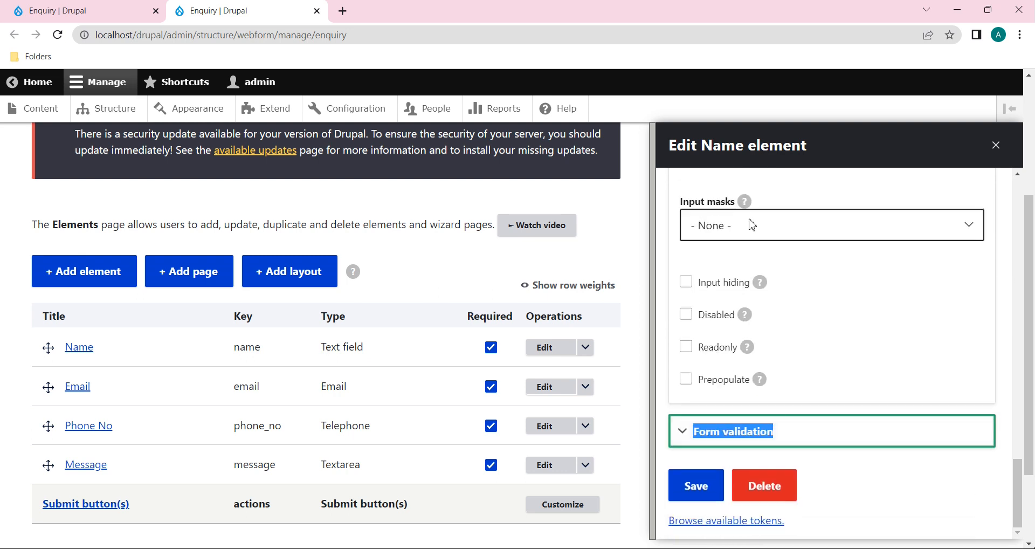
click(817, 433)
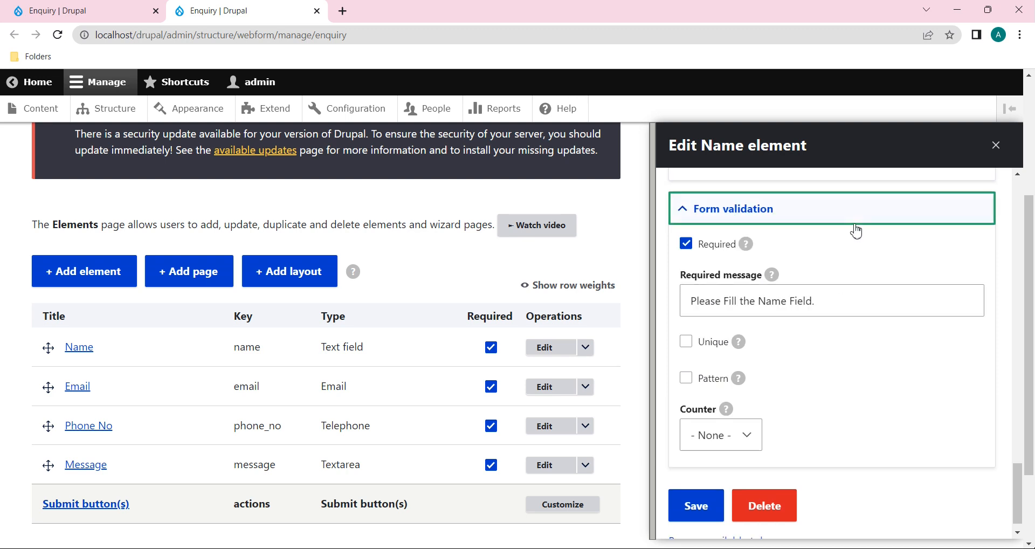
click(846, 244)
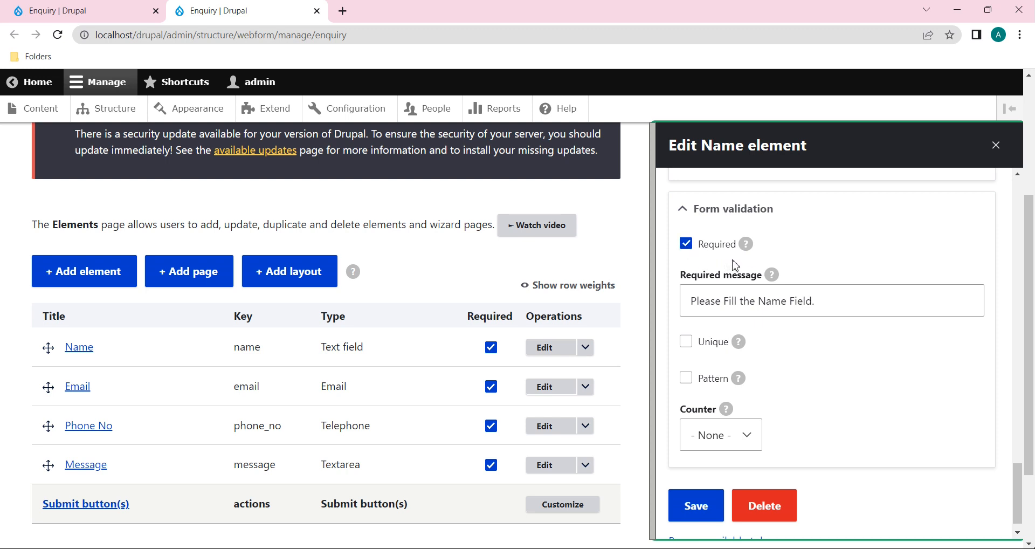
drag(825, 302, 692, 301)
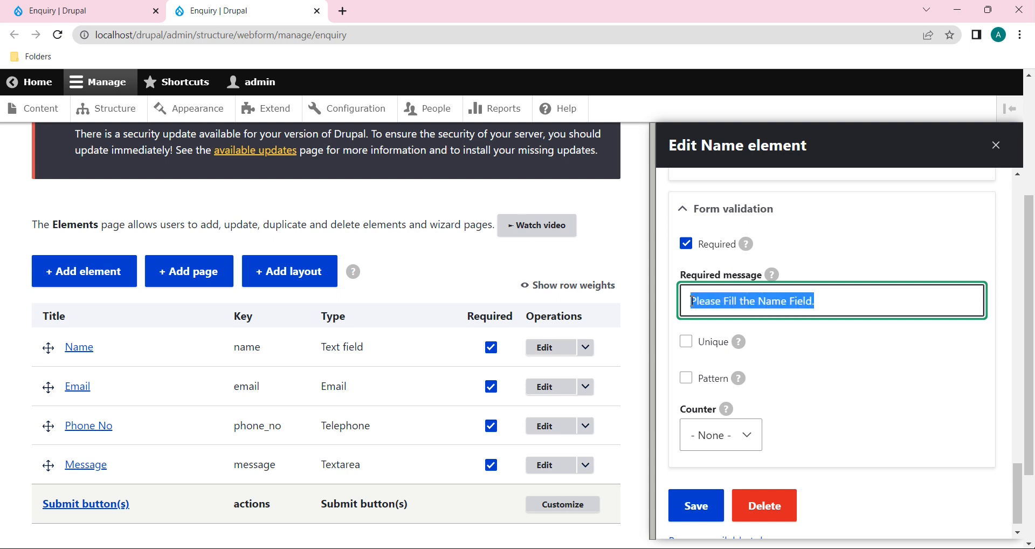
click(850, 299)
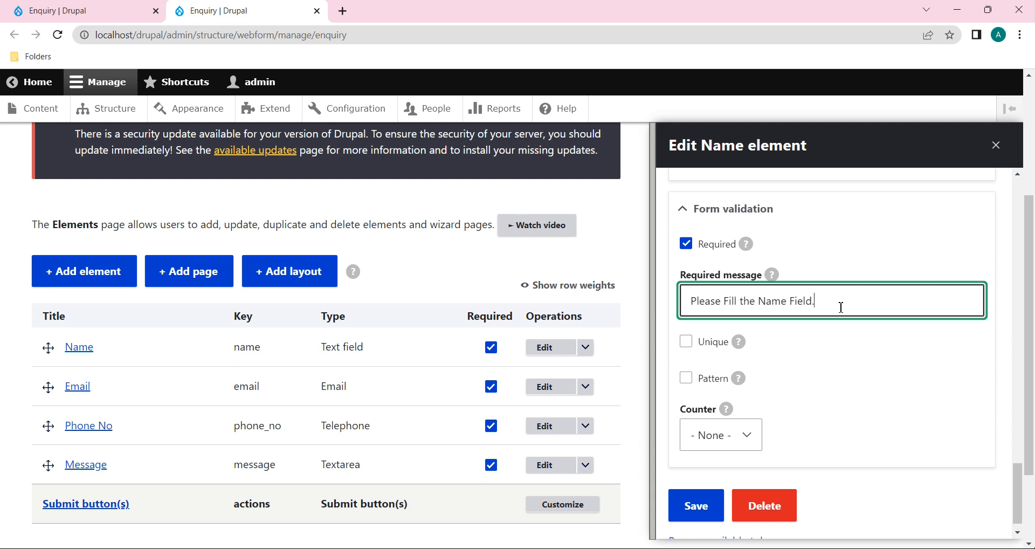
drag(841, 307, 682, 306)
key(BackSpace)
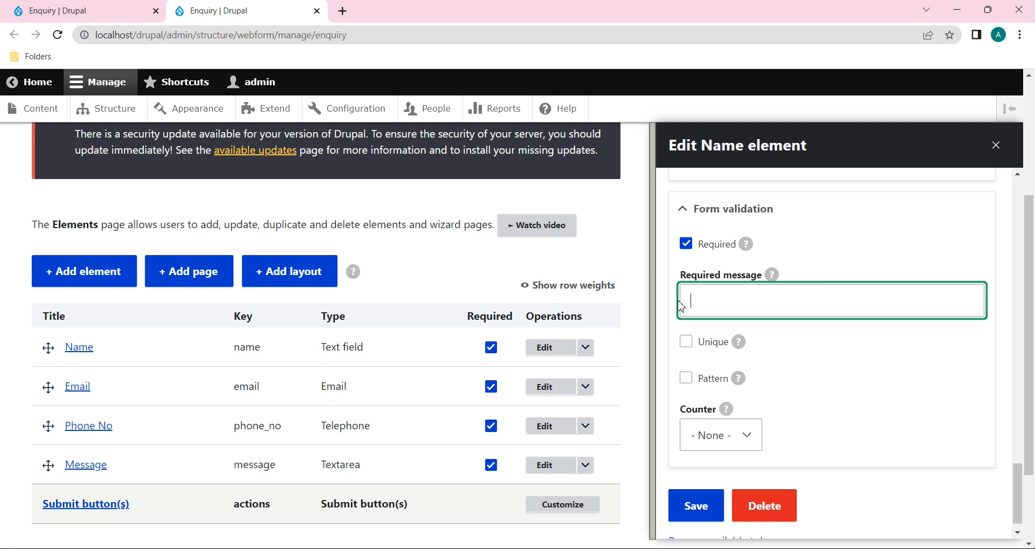
click(689, 512)
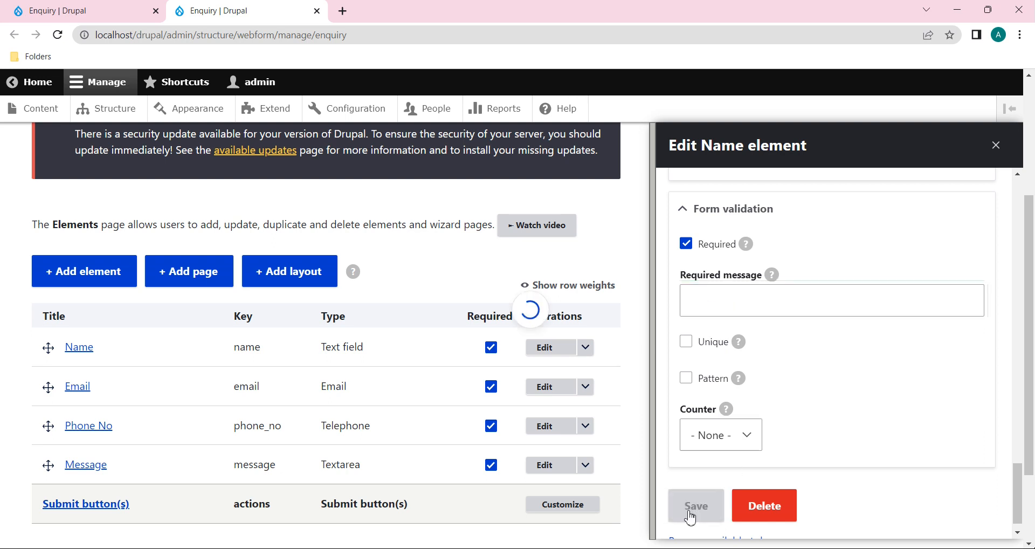
click(76, 15)
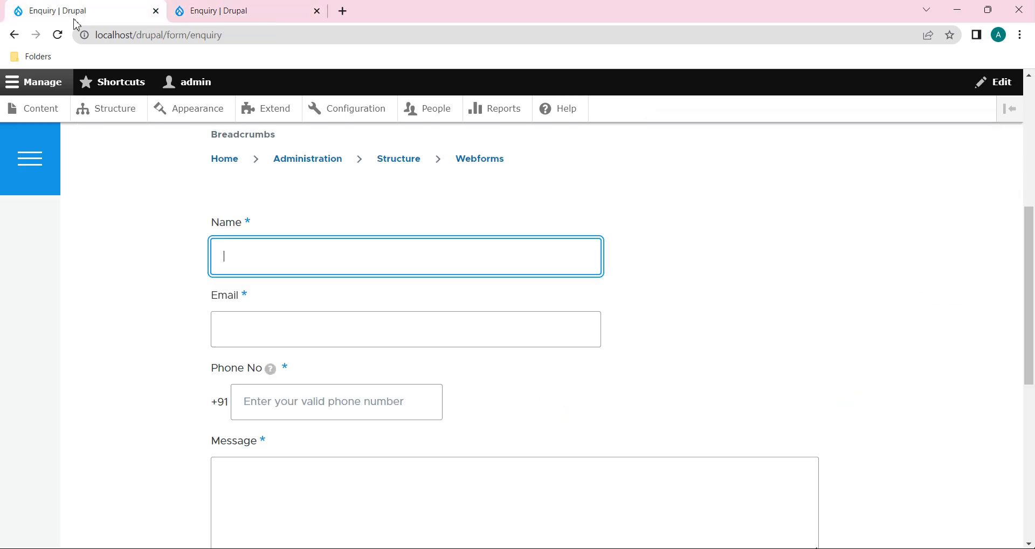
Step: Reload and submit the blank form to get 'Please fill out this field.', then reopen Name's settings
click(58, 35)
scroll(270, 212, down, 4)
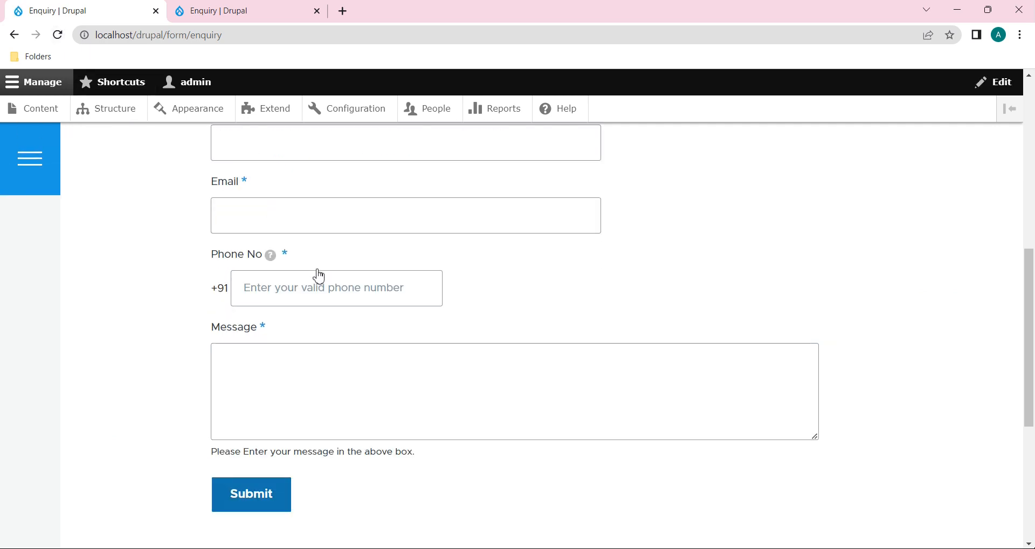
click(253, 385)
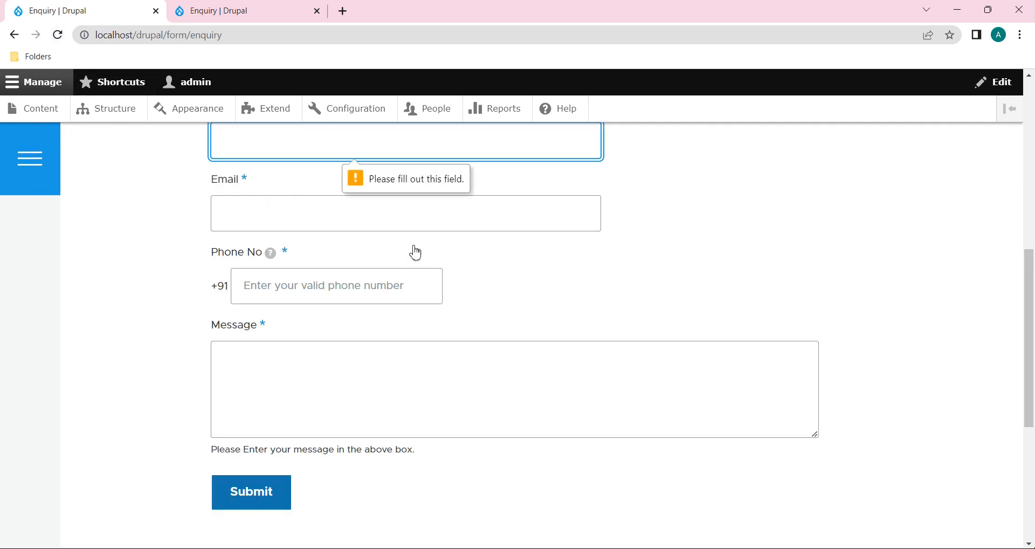
scroll(413, 242, up, 1)
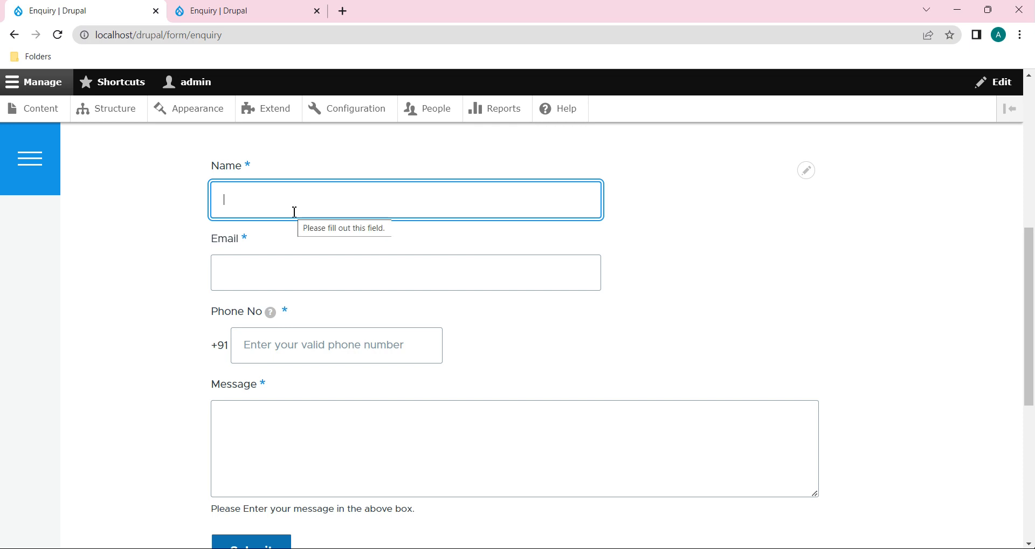
click(230, 8)
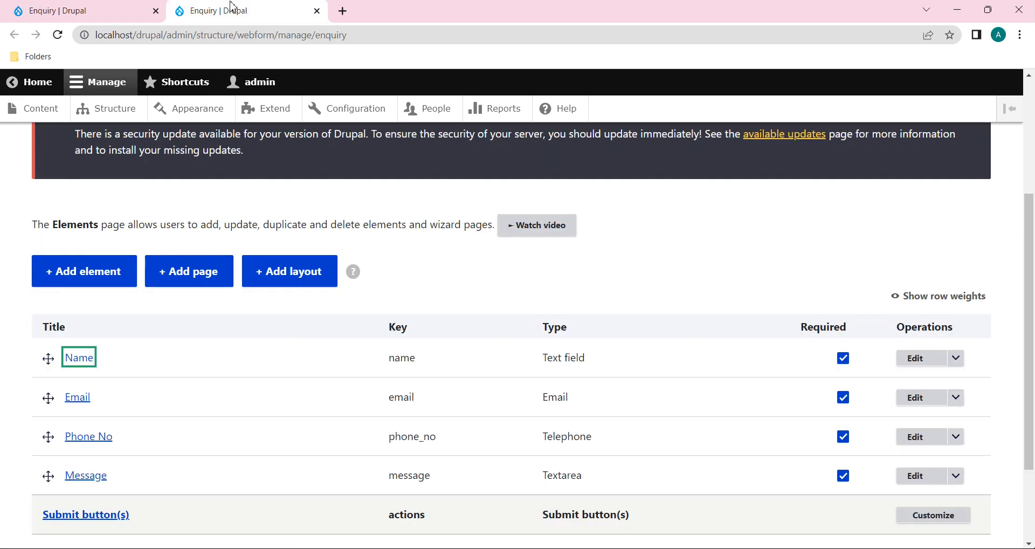
click(939, 358)
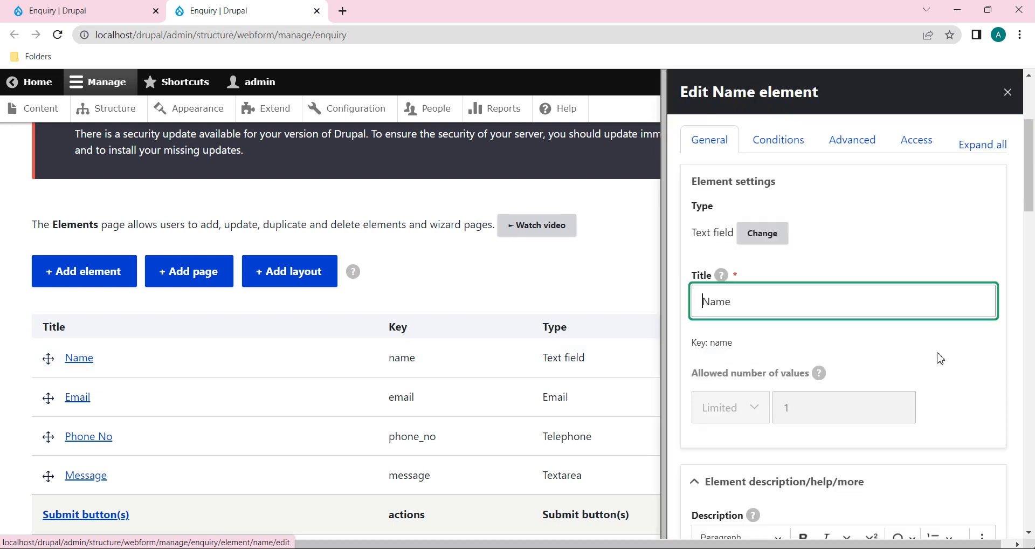
Step: Tick Unique on the Name element with the message 'Please Enter a unique name' and save
scroll(991, 416, down, 5)
scroll(991, 416, down, 12)
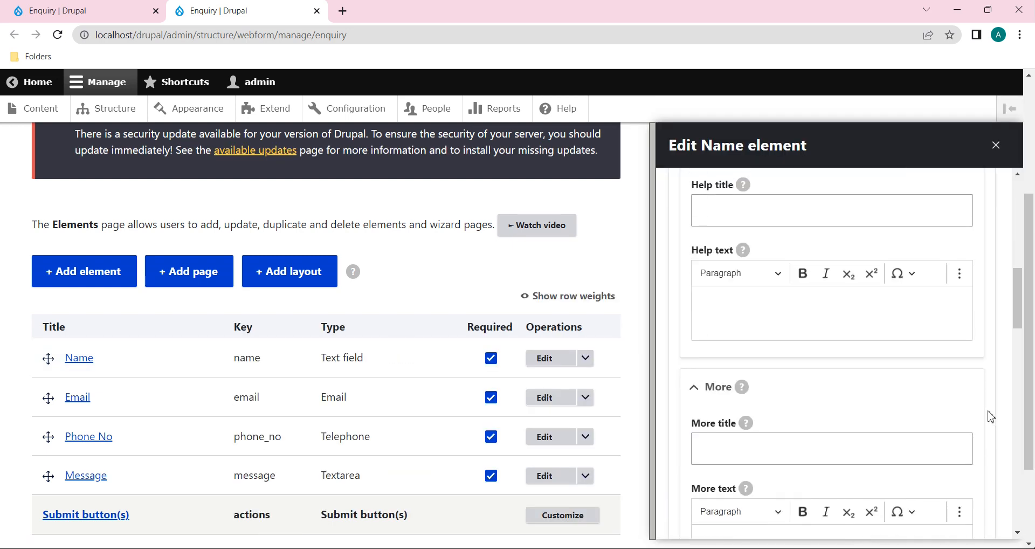
scroll(991, 417, down, 10)
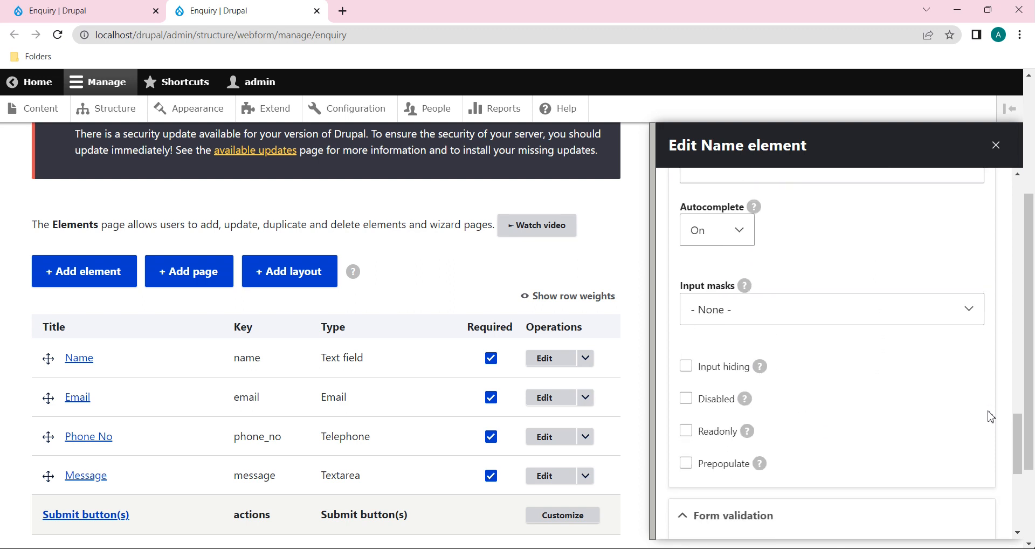
click(791, 338)
scroll(825, 404, down, 1)
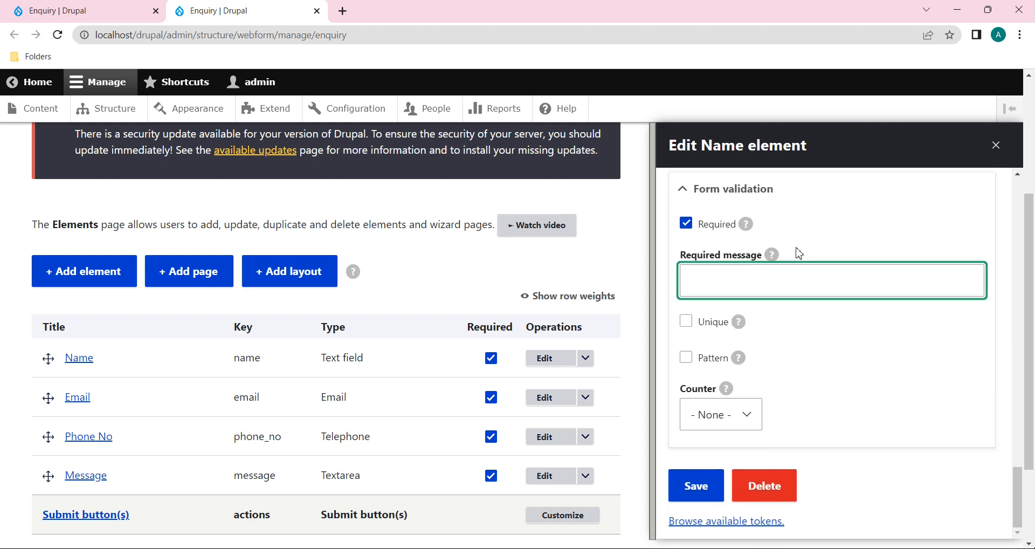
scroll(813, 305, up, 1)
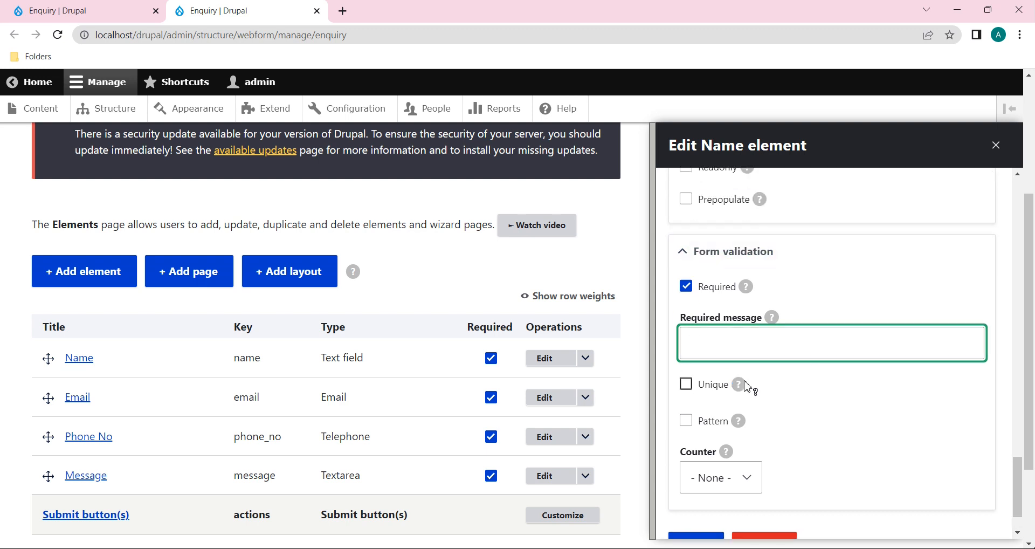
click(687, 384)
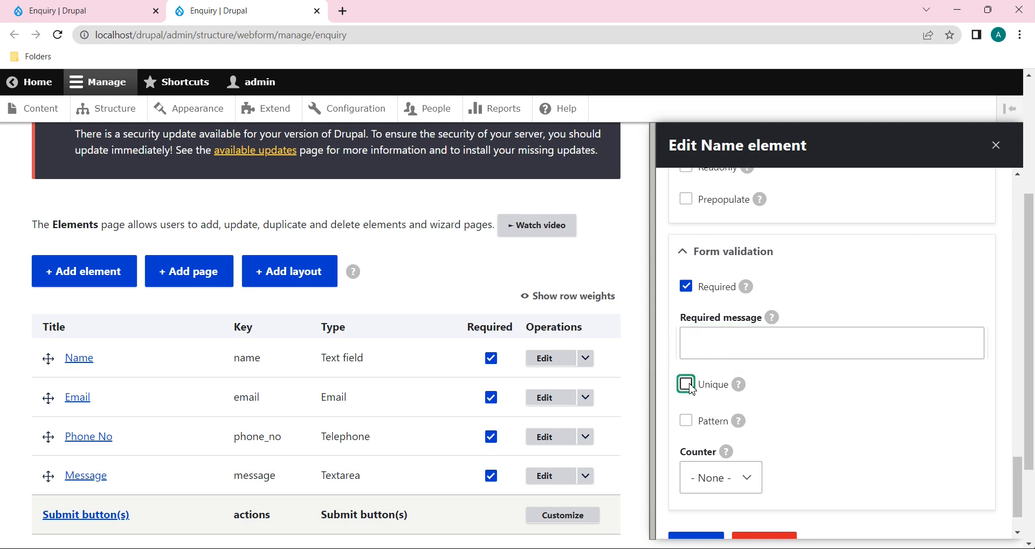
scroll(779, 406, down, 1)
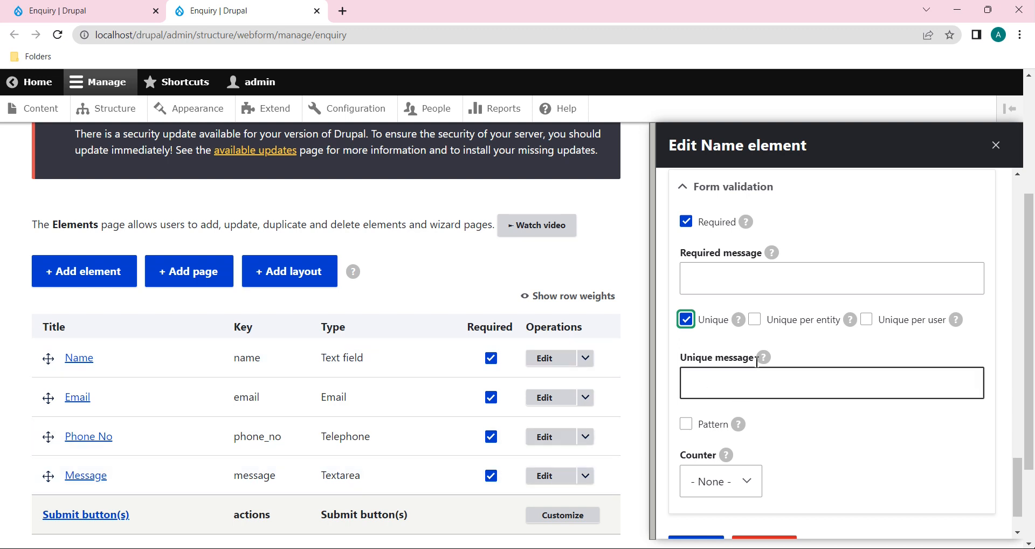
click(731, 387)
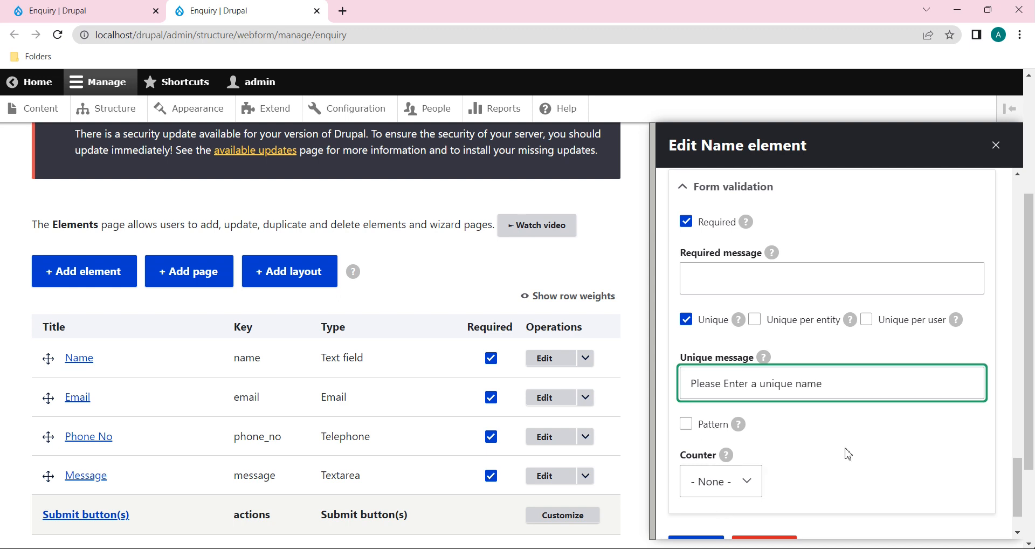
scroll(849, 454, down, 2)
click(693, 484)
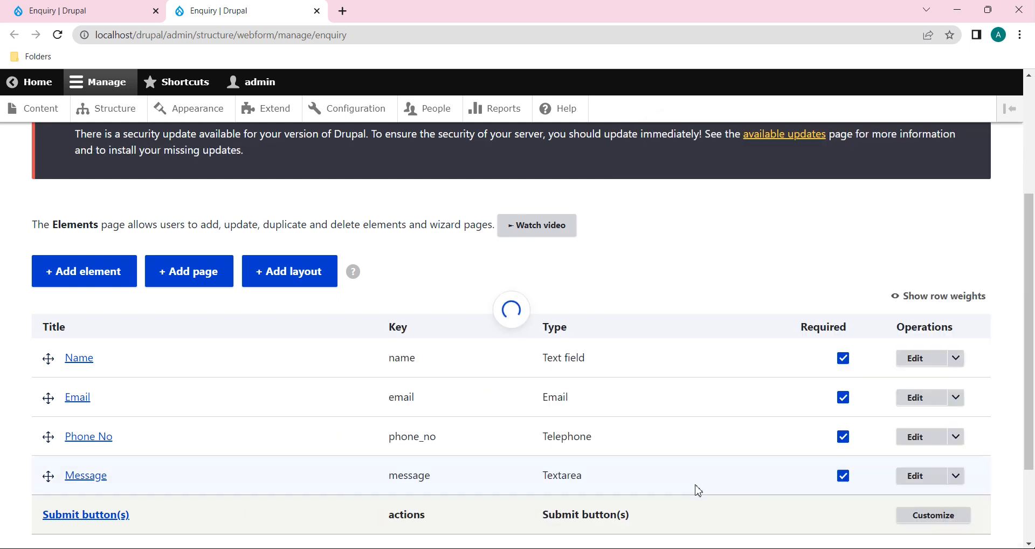
Step: Reload the live Enquiry form, briefly opening and closing a Results tab
click(70, 11)
click(56, 36)
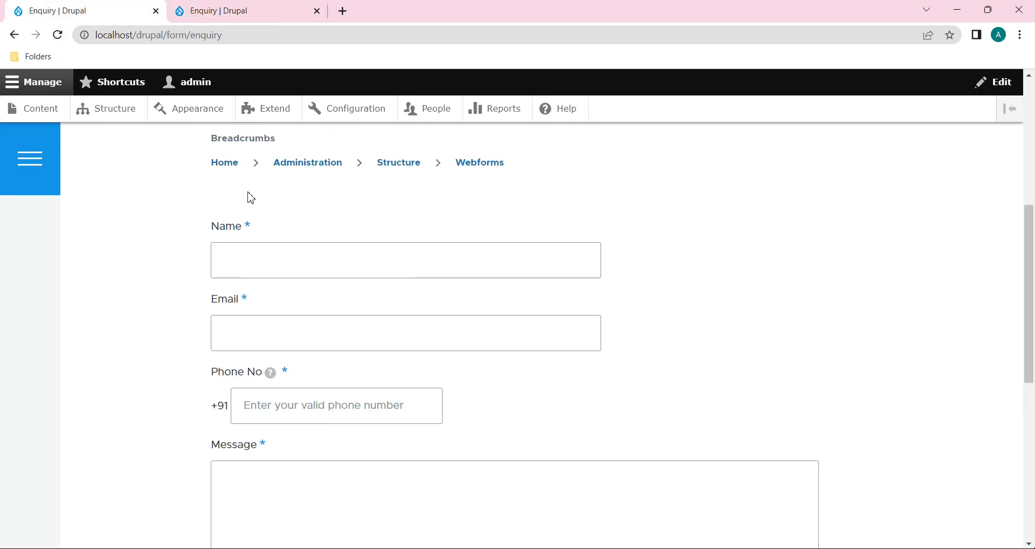
click(270, 263)
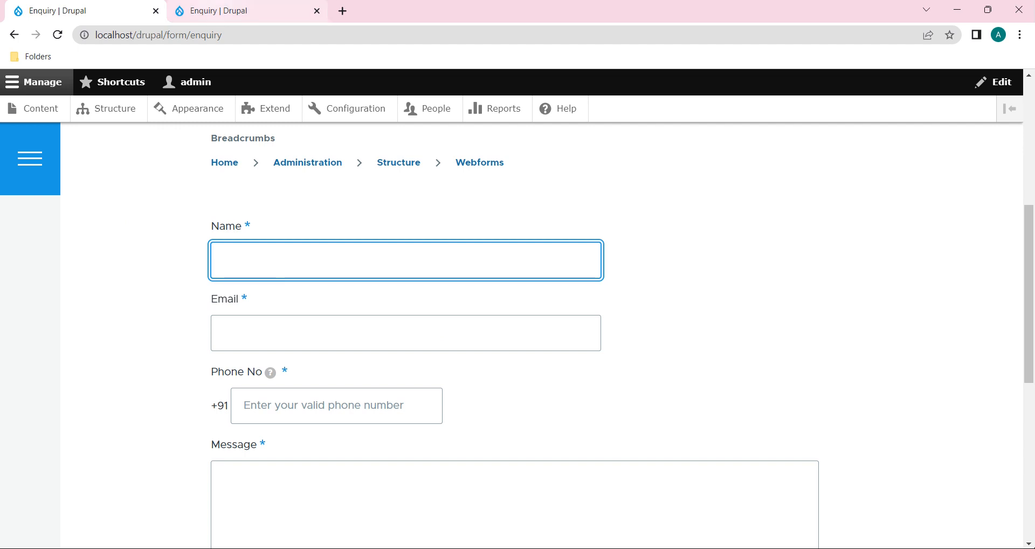
scroll(331, 267, up, 1)
scroll(331, 267, up, 2)
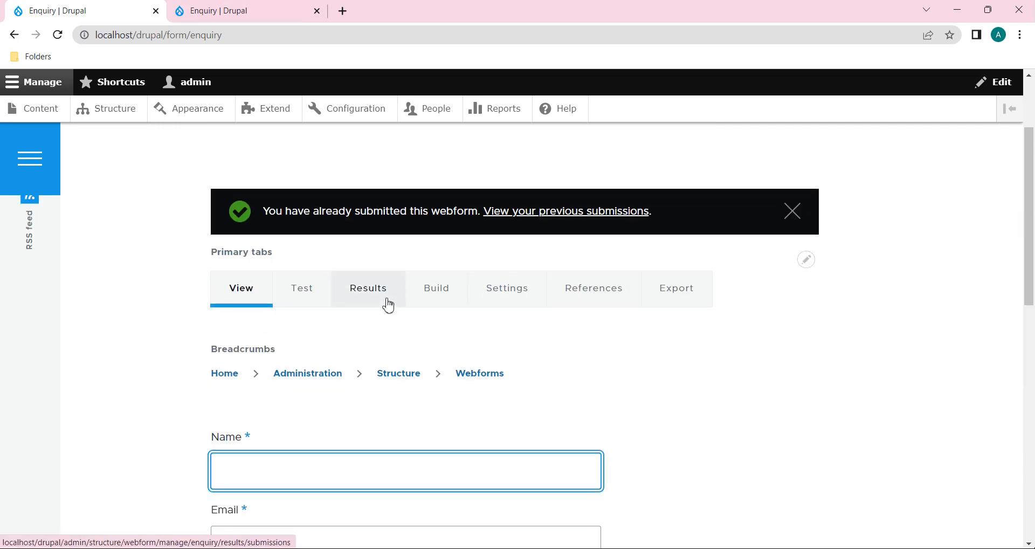
right_click(386, 300)
click(436, 313)
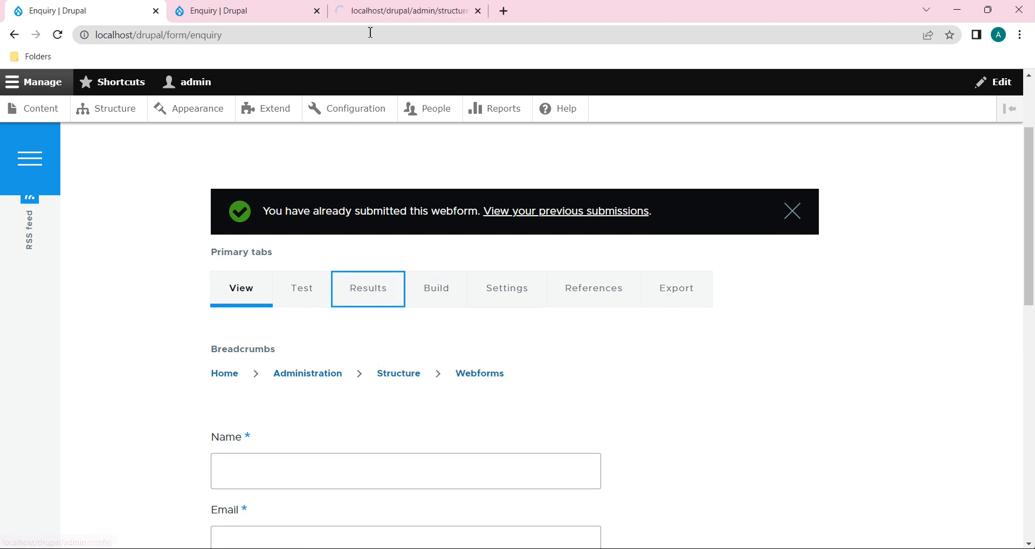
click(478, 11)
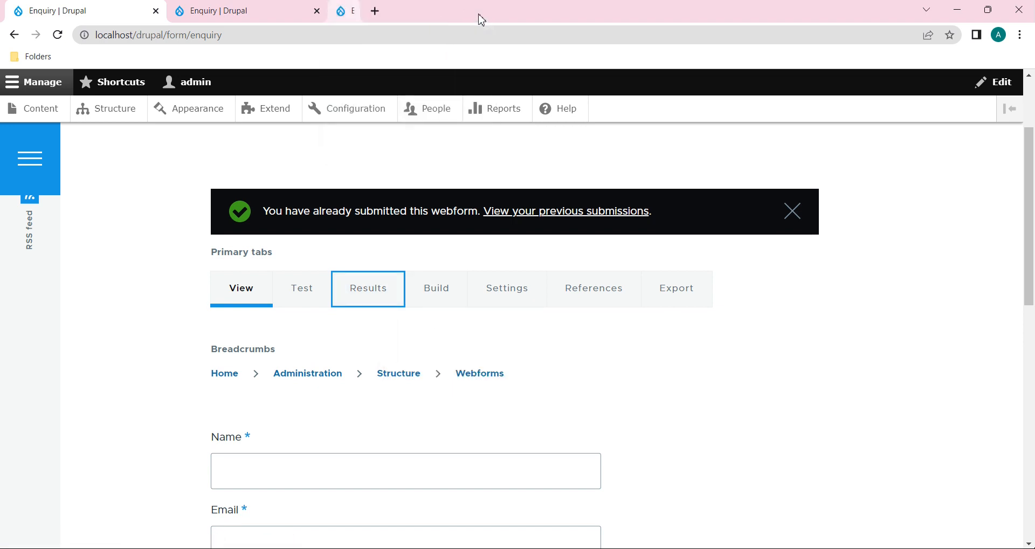
scroll(425, 353, down, 4)
Step: Submit a test enquiry with a name, e-mail, 10-digit phone number and message 'Enquiry'
click(331, 231)
text(Suma)
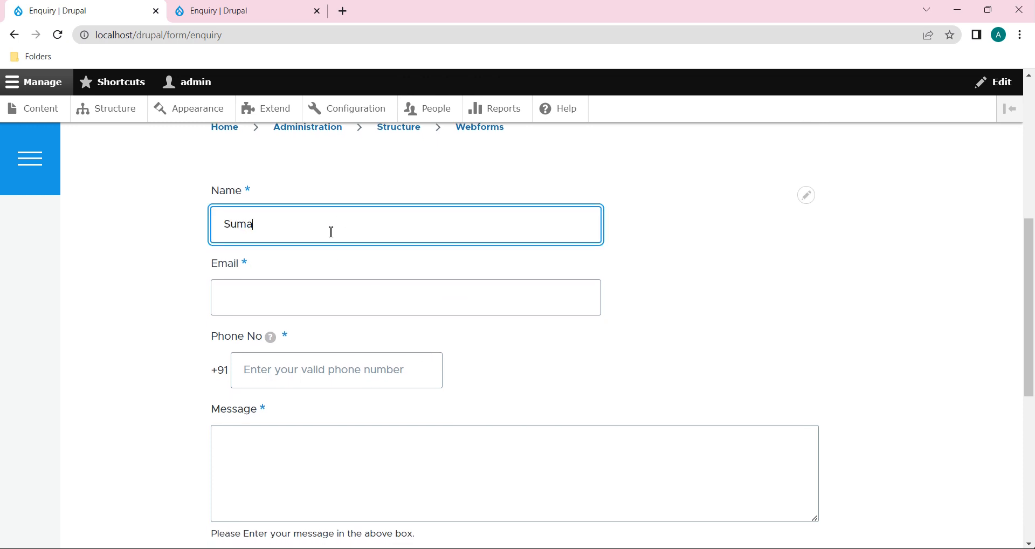
click(313, 288)
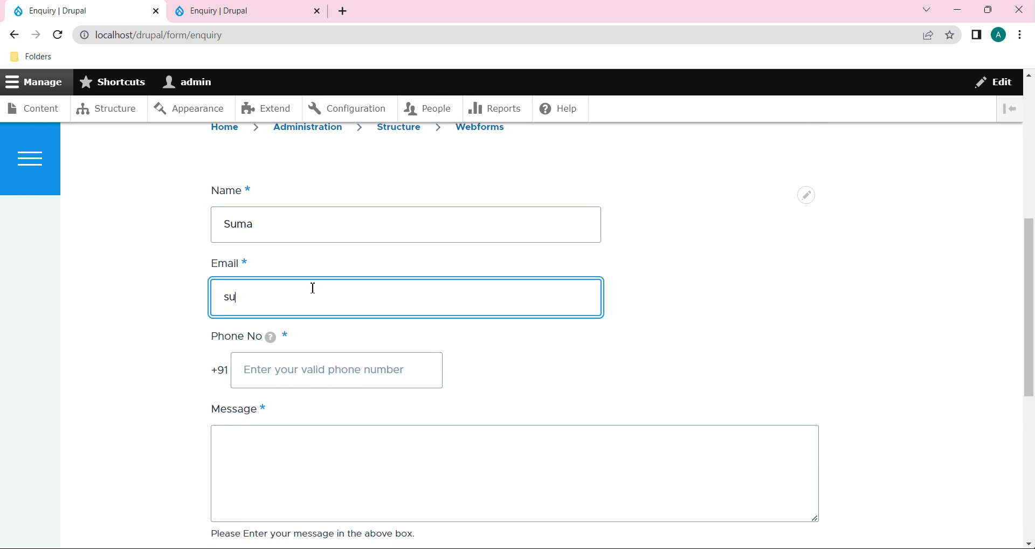
scroll(312, 289, down, 2)
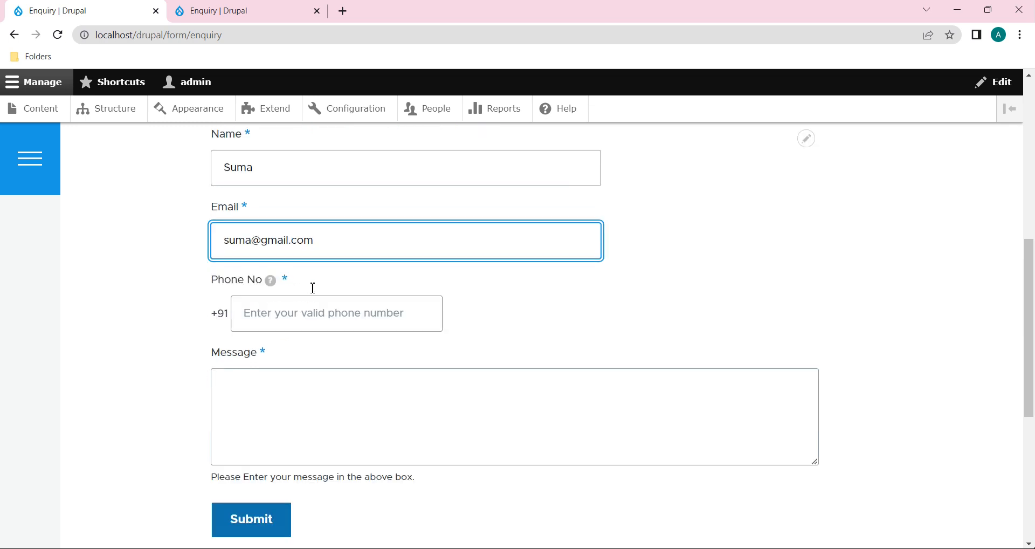
click(305, 296)
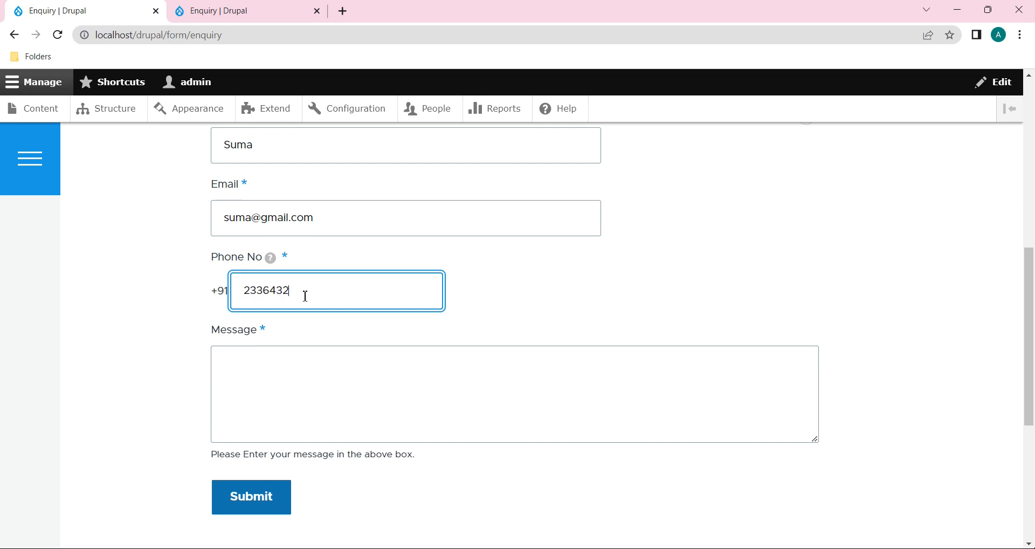
click(268, 416)
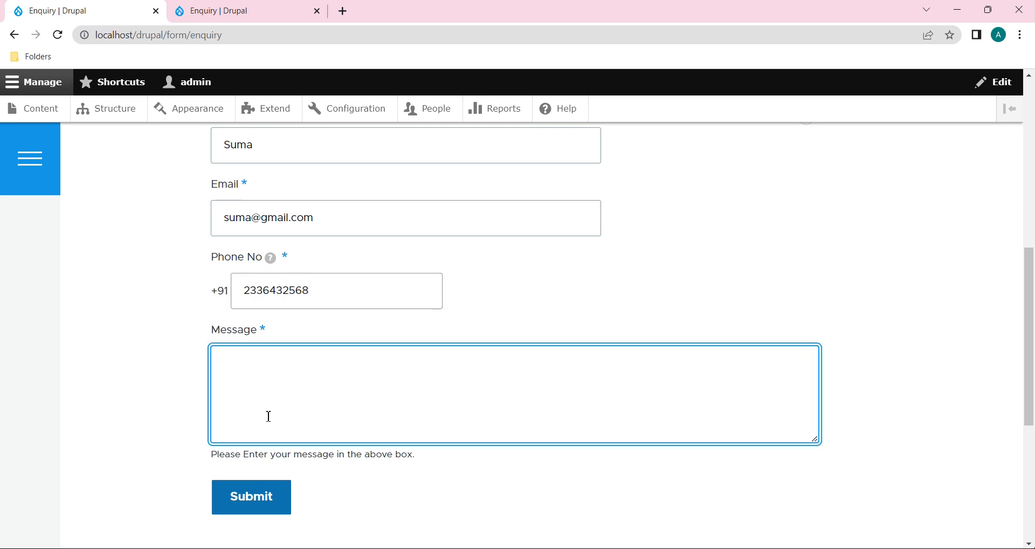
text(Enquiry Info)
click(258, 512)
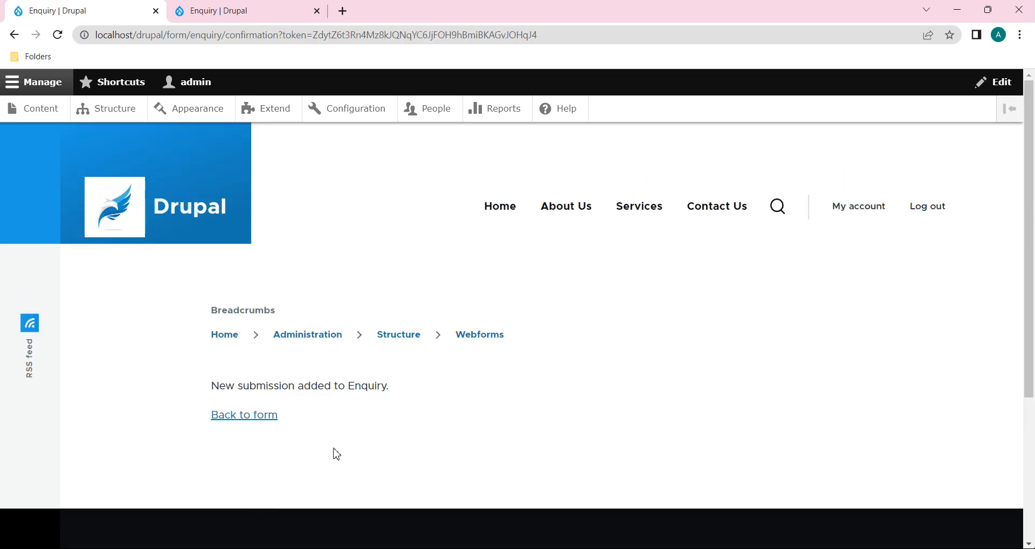
Step: Open the Enquiry results in a new tab and view submission #8's details
click(246, 418)
scroll(335, 426, down, 4)
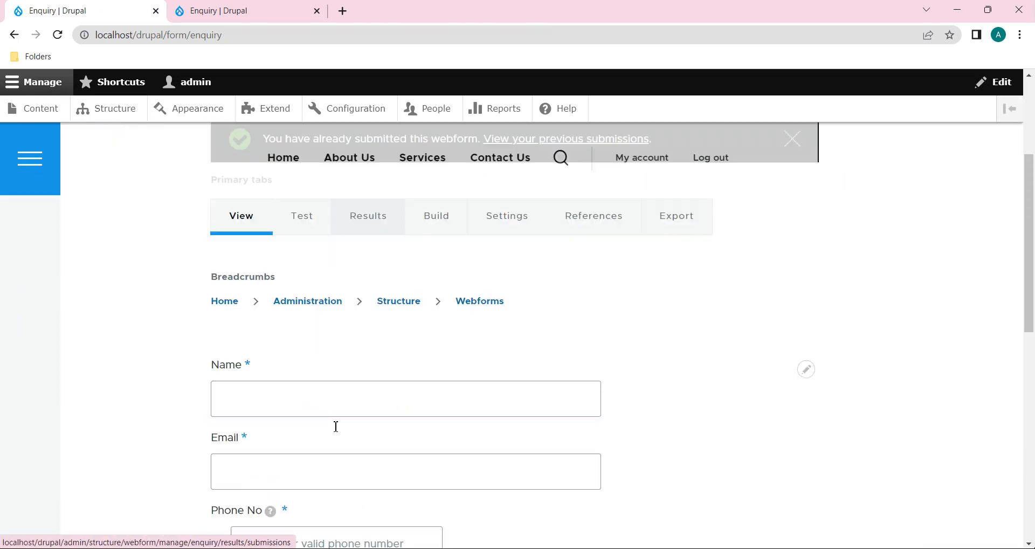
scroll(286, 309, down, 3)
scroll(286, 309, up, 5)
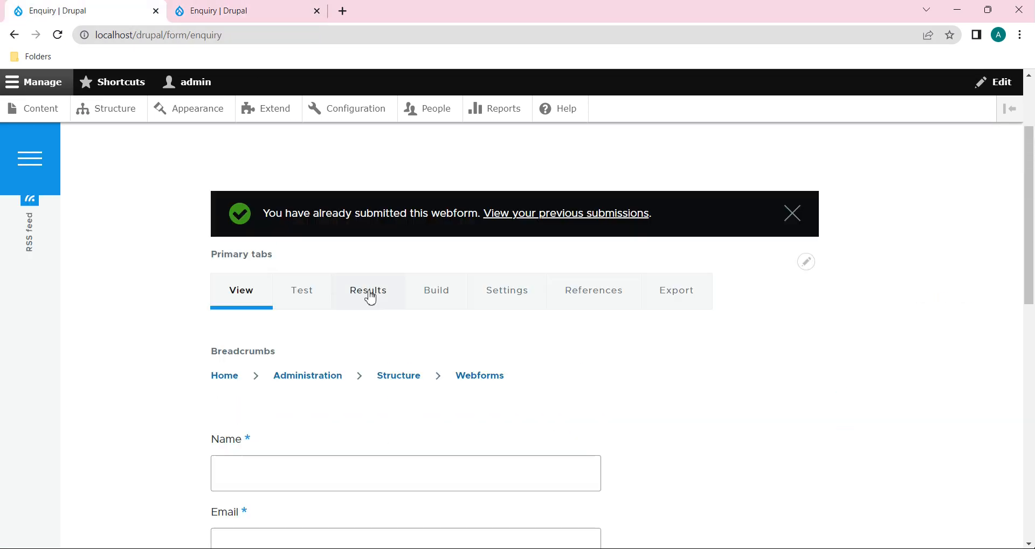
right_click(370, 298)
click(436, 310)
click(378, 11)
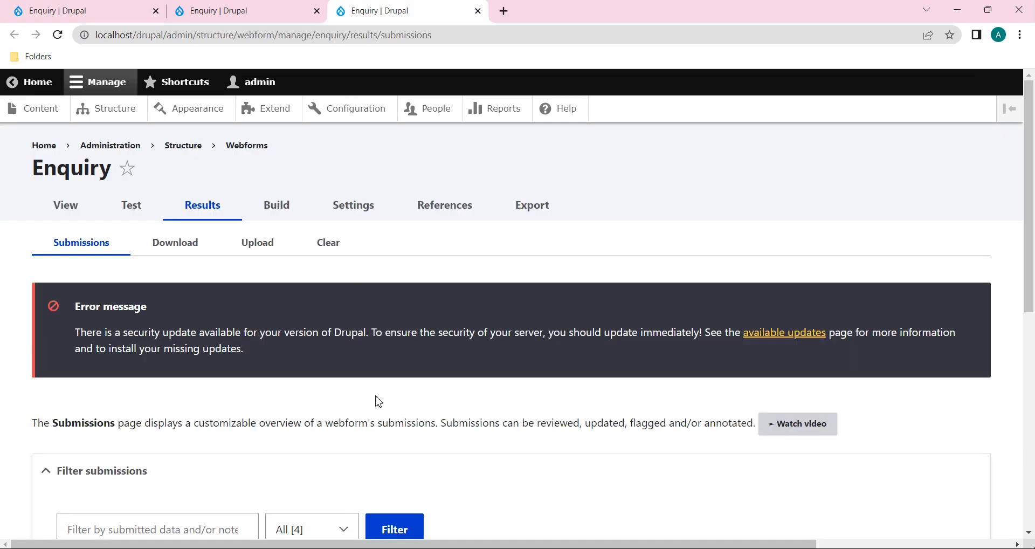
scroll(378, 397, down, 3)
scroll(378, 397, down, 3)
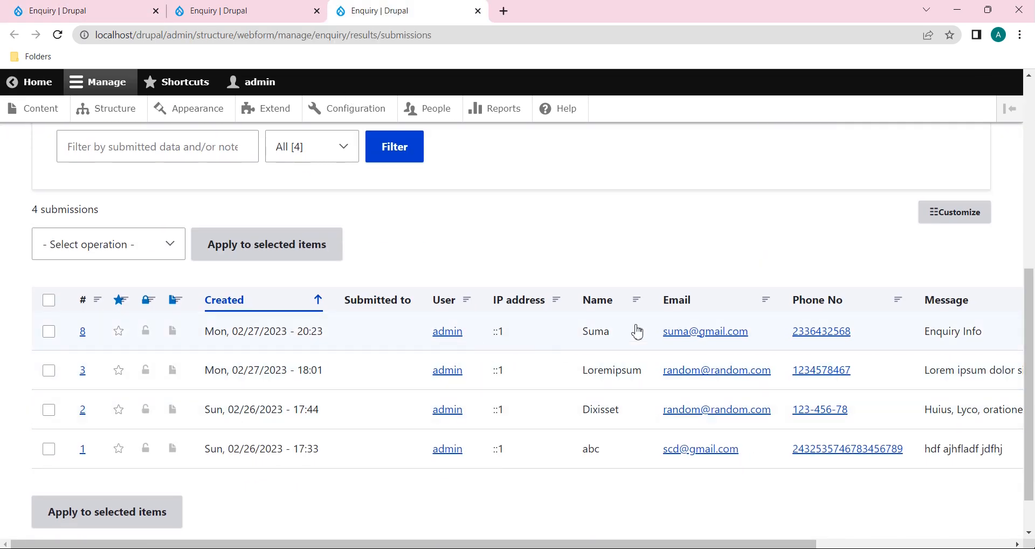
click(596, 336)
scroll(576, 497, down, 4)
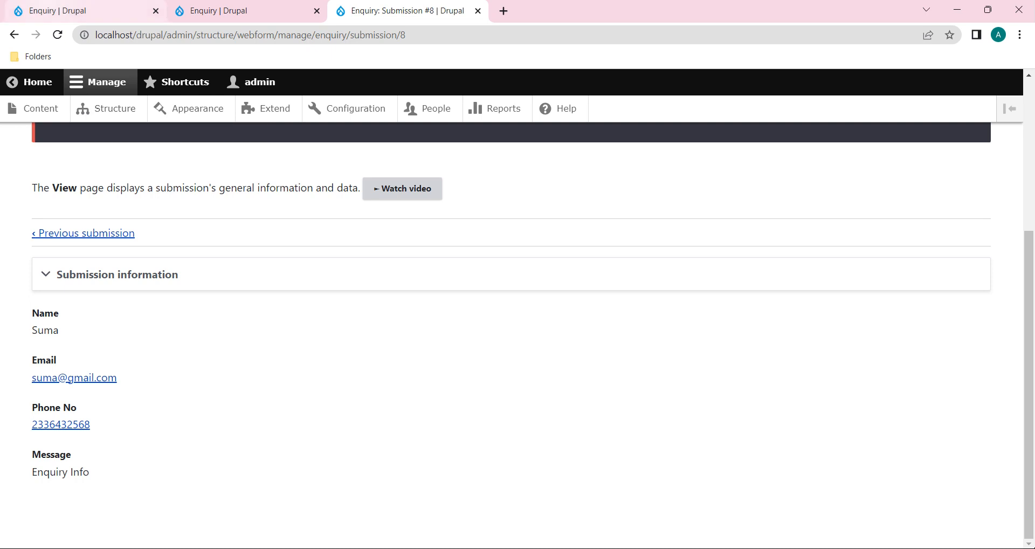
Step: Return to the Enquiry form tab (Ctrl+1) and reload a blank form
key(ctrl+1)
scroll(295, 410, down, 2)
click(58, 37)
click(265, 289)
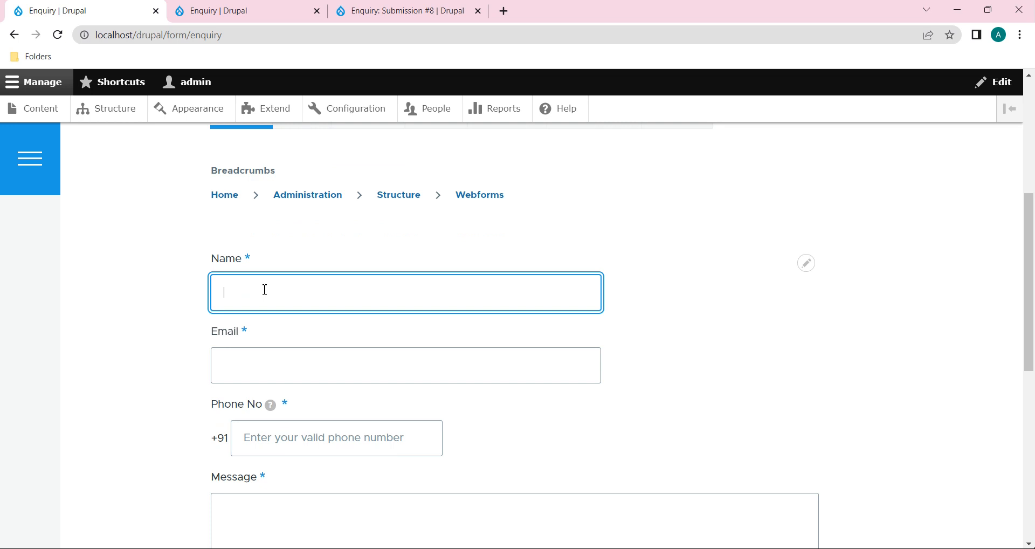
Step: Submit a second enquiry reusing the earlier name, with a new e-mail, phone number and filler message
text(Suma)
click(252, 372)
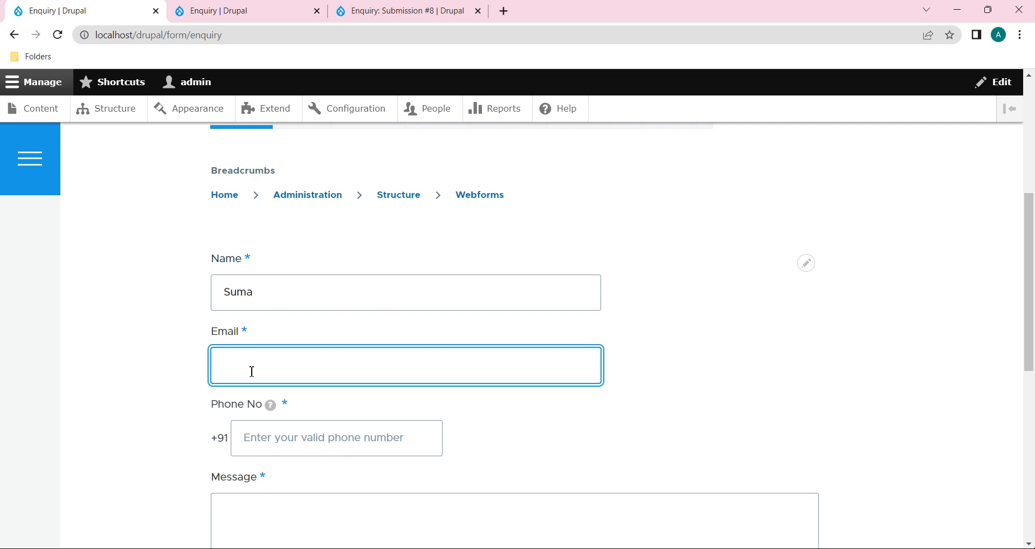
click(281, 452)
text(675438563)
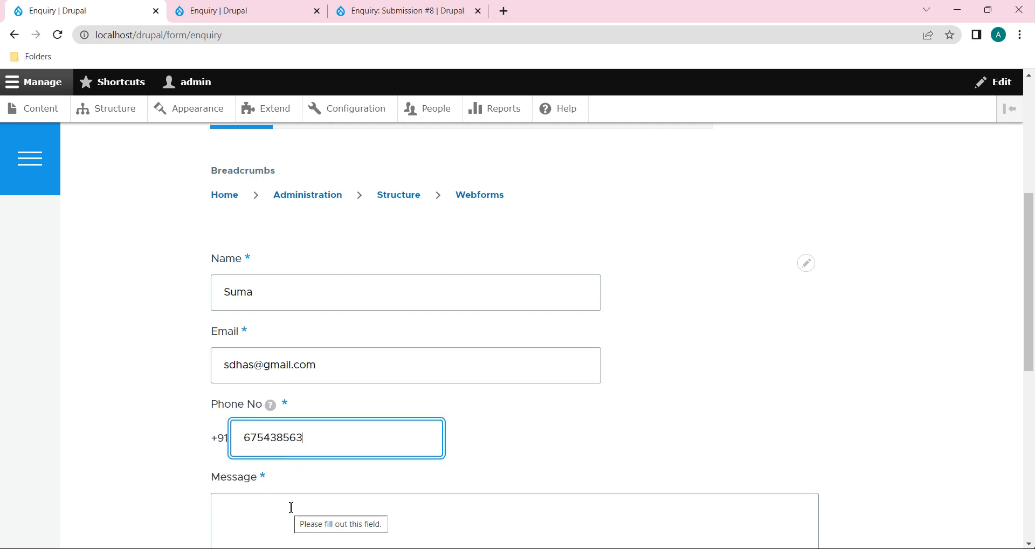
scroll(289, 502, down, 2)
click(285, 424)
text(hdfsf df)
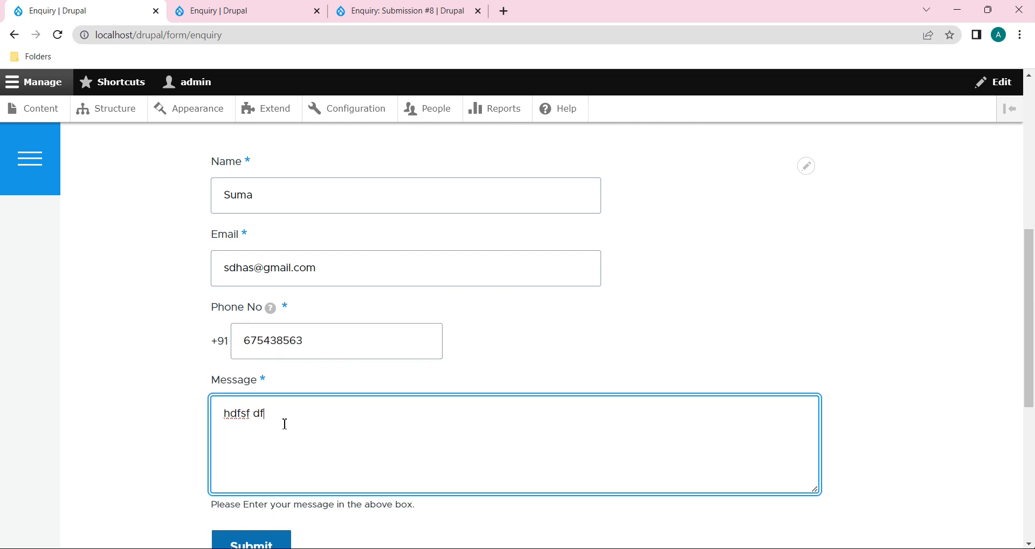
text(hsdf  dfhjkdh)
scroll(269, 517, down, 1)
click(262, 473)
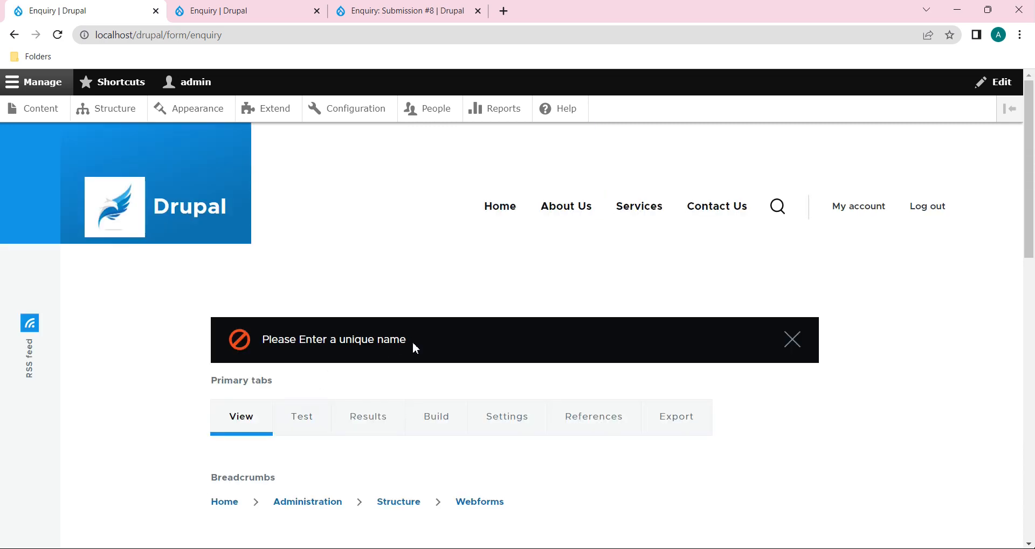
Step: Check the 'Please Enter a unique name' error on Name, then return to submission #8's tab
scroll(414, 348, down, 3)
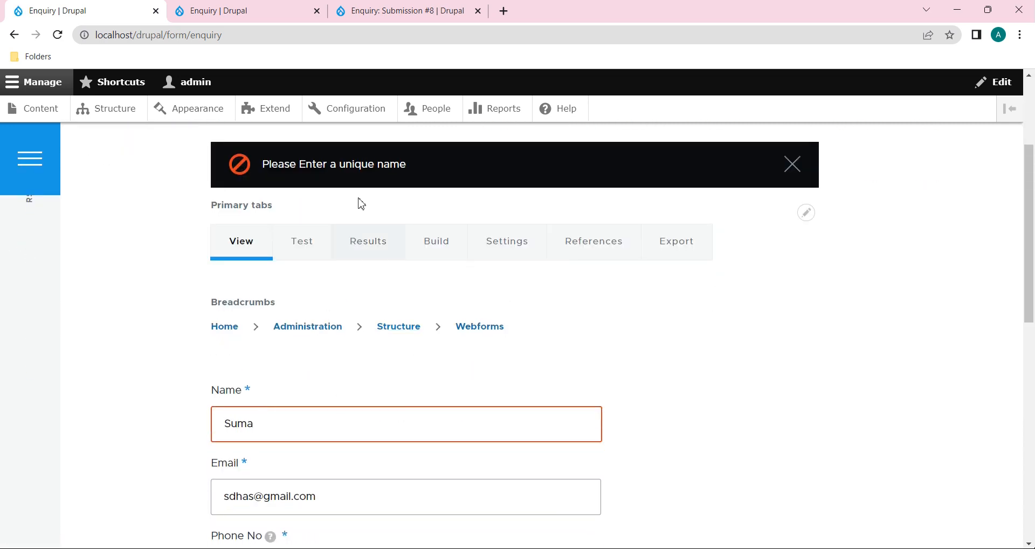
scroll(361, 213, up, 1)
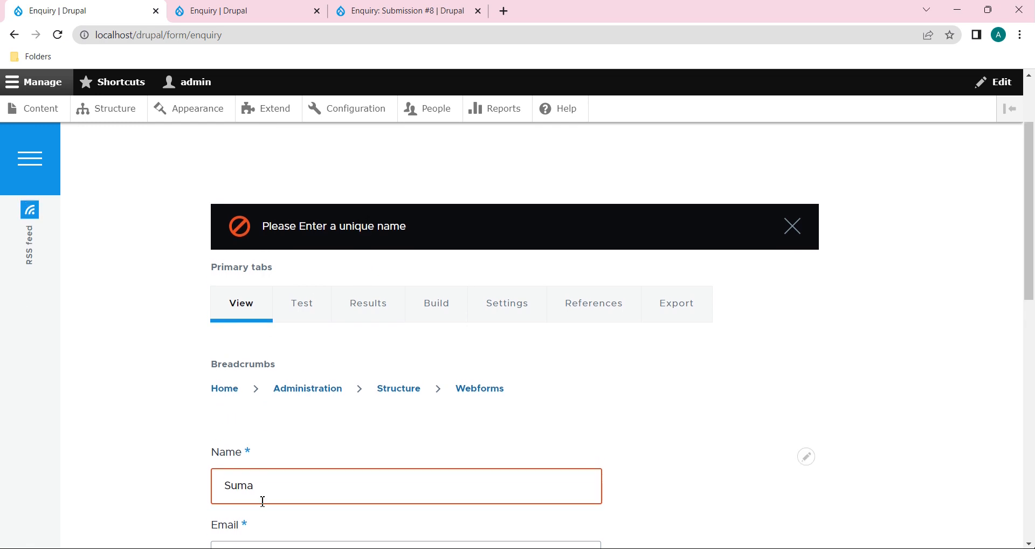
drag(263, 492, 224, 485)
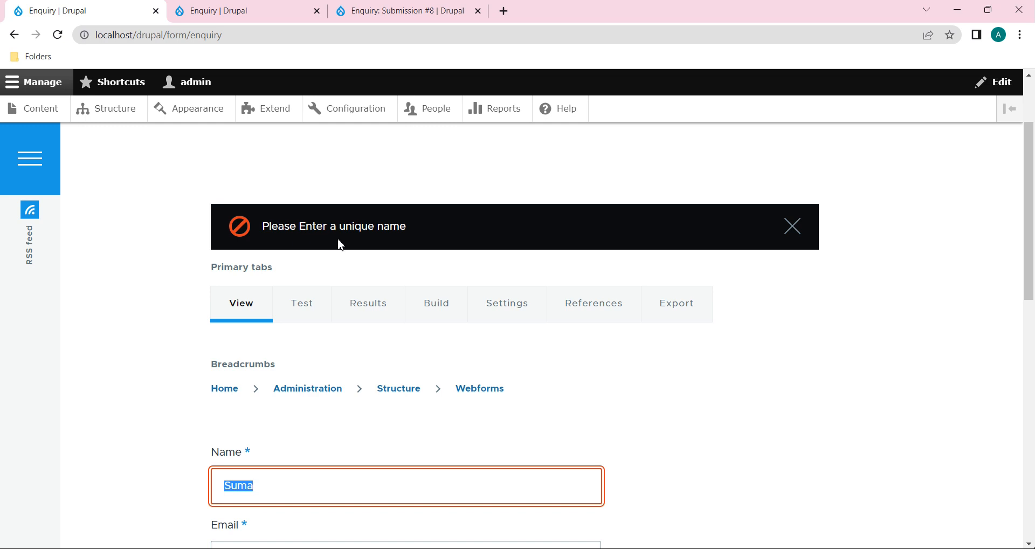
scroll(448, 406, down, 4)
scroll(452, 411, up, 2)
click(411, 11)
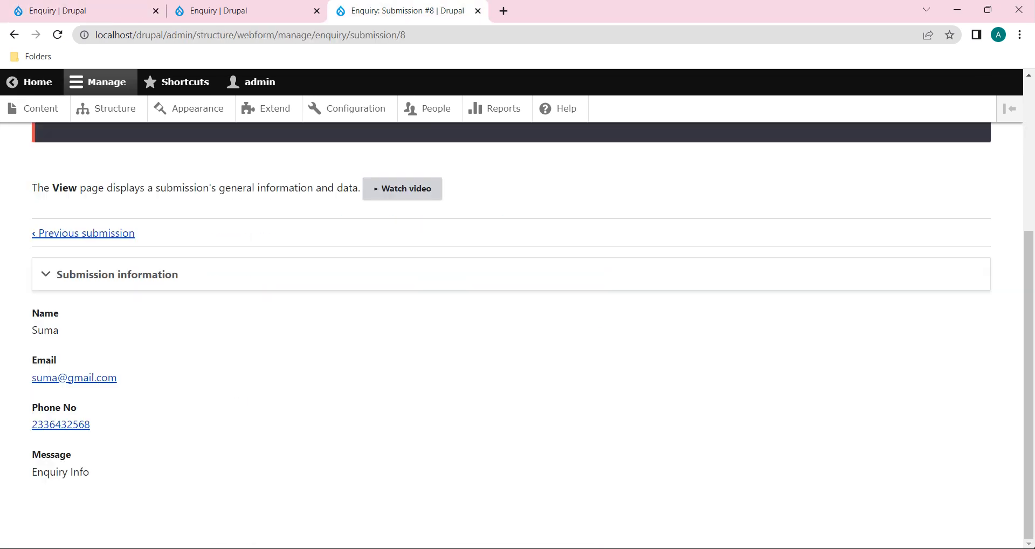
Step: Rearrange the browser tabs and return to the webform elements page
click(247, 11)
drag(408, 11, 1, 116)
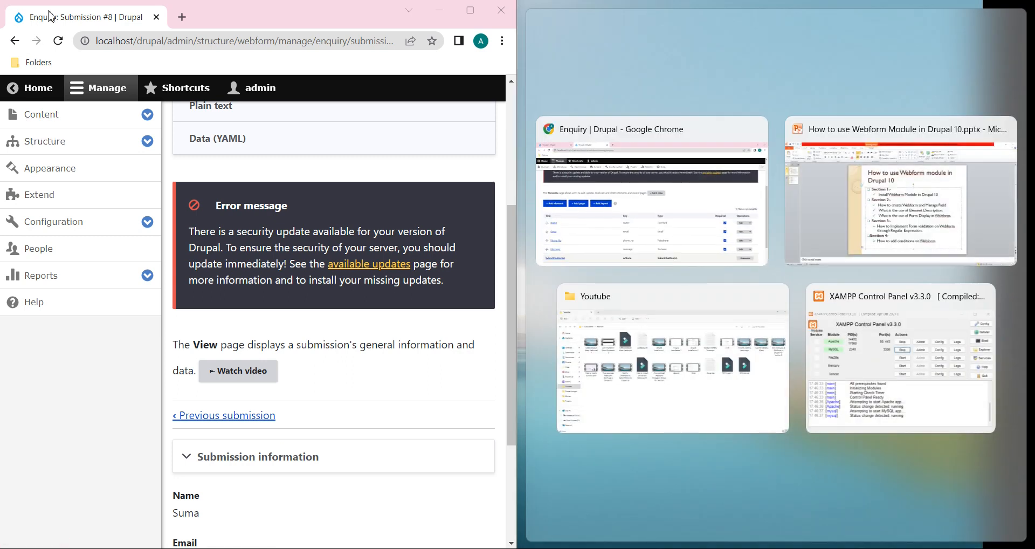
click(476, 16)
drag(55, 7, 359, 9)
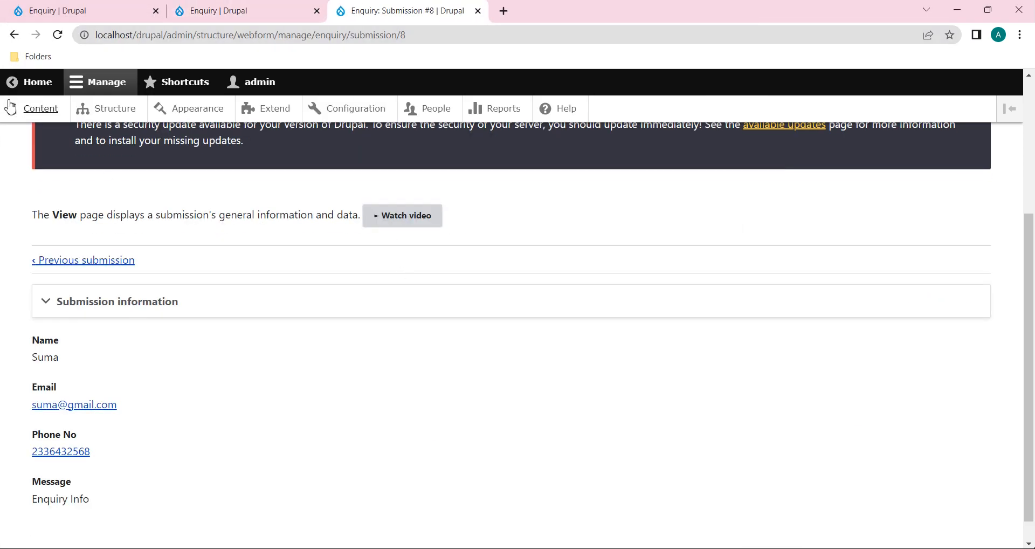
click(10, 82)
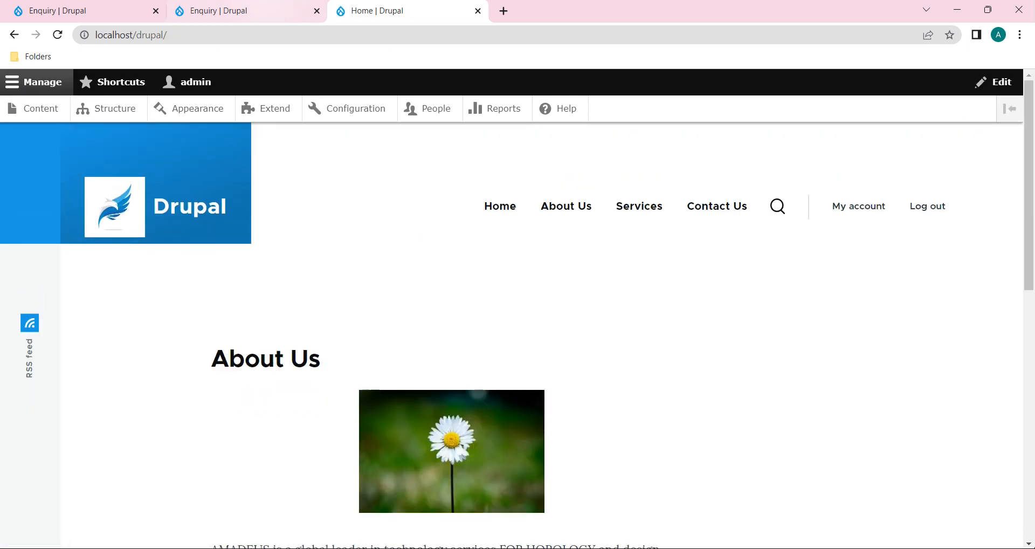
click(232, 10)
click(103, 10)
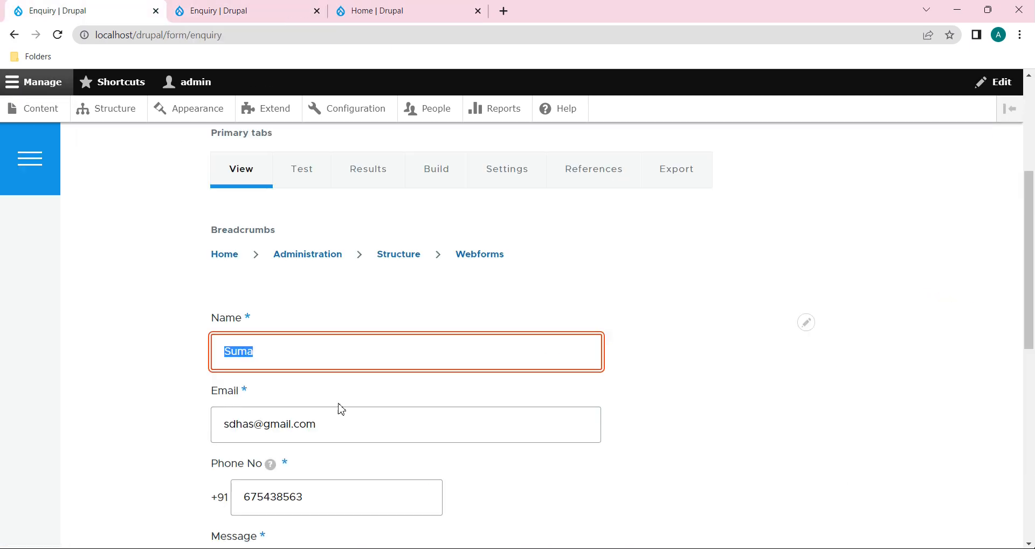
scroll(350, 441, up, 4)
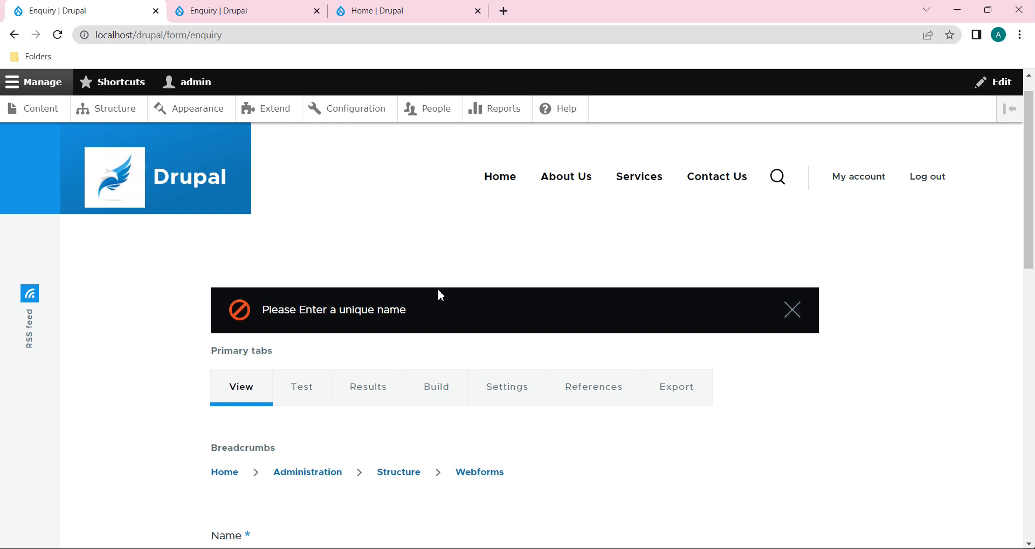
key(ctrl+Tab)
key(ctrl+Tab)
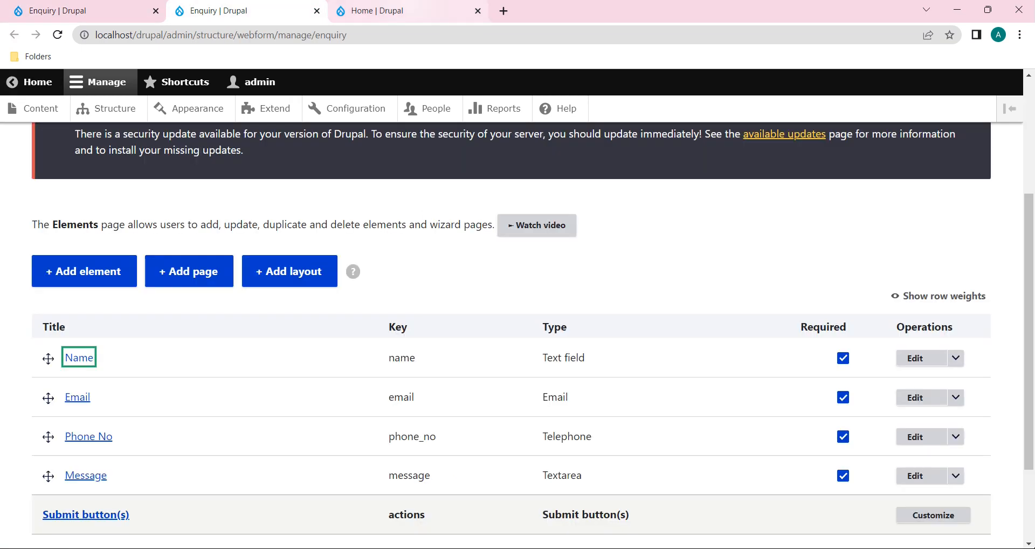
key(ctrl+shift+Tab)
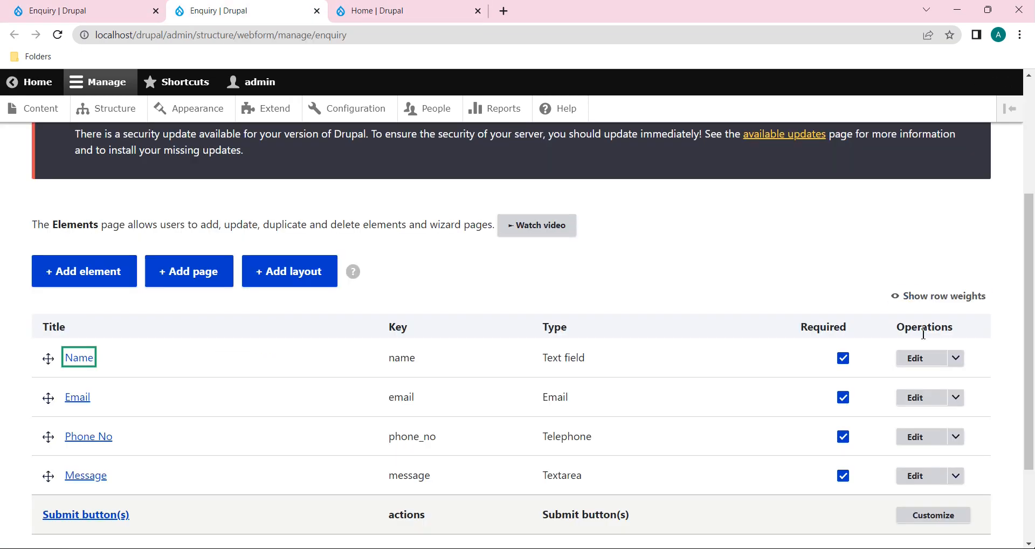
Step: In the Name element settings, clear the unique message, untick Unique and tick Pattern
click(934, 363)
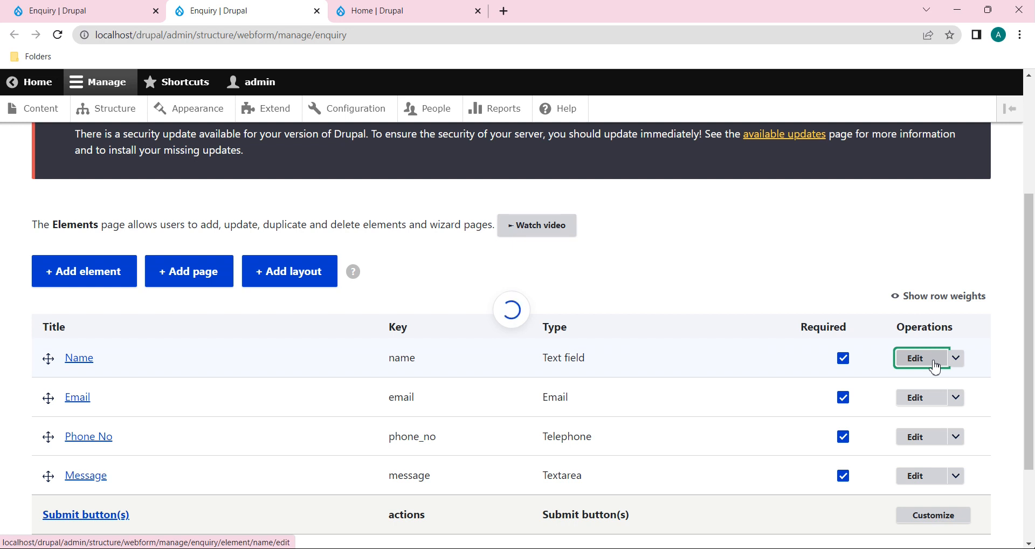
scroll(896, 386, down, 5)
scroll(893, 392, down, 15)
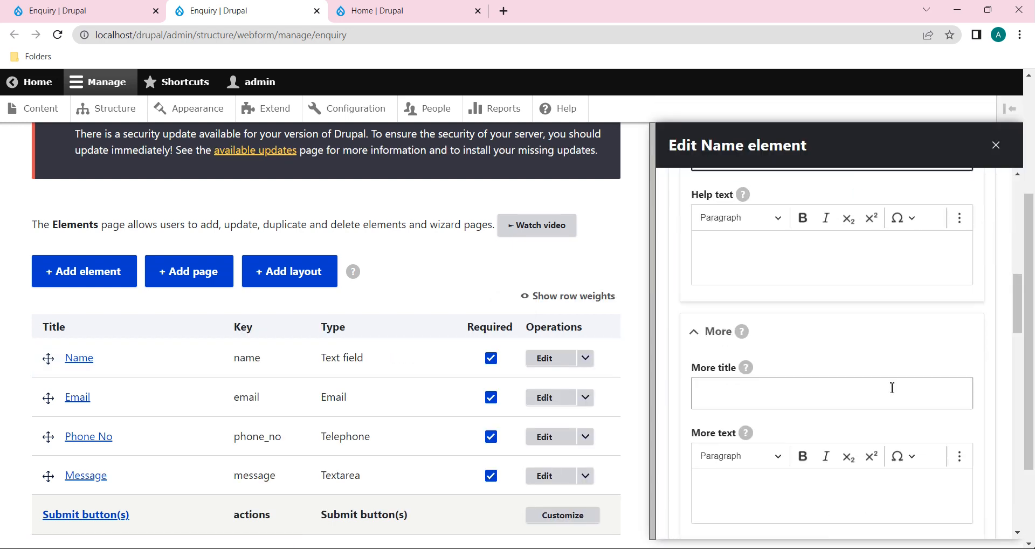
scroll(893, 392, down, 5)
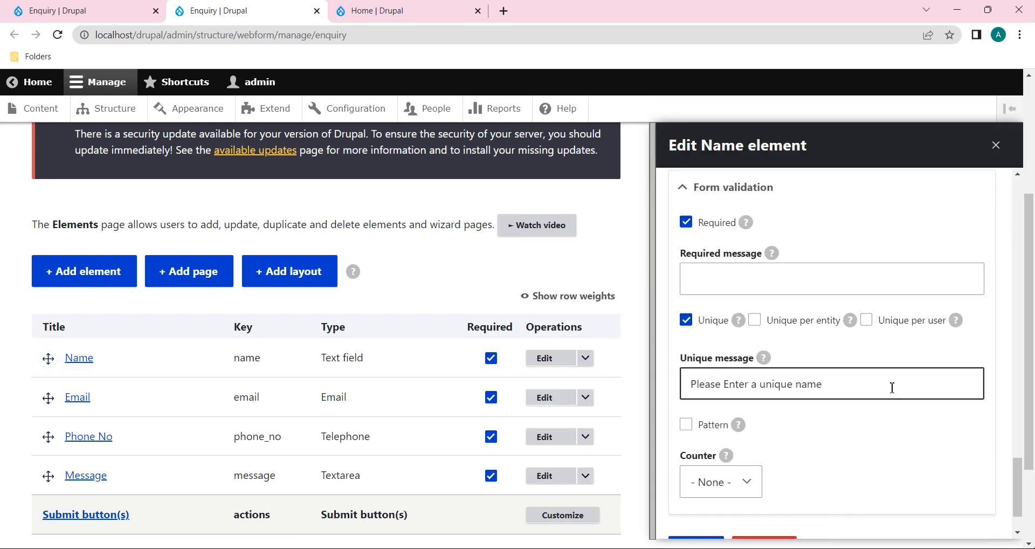
drag(849, 394, 670, 384)
key(BackSpace)
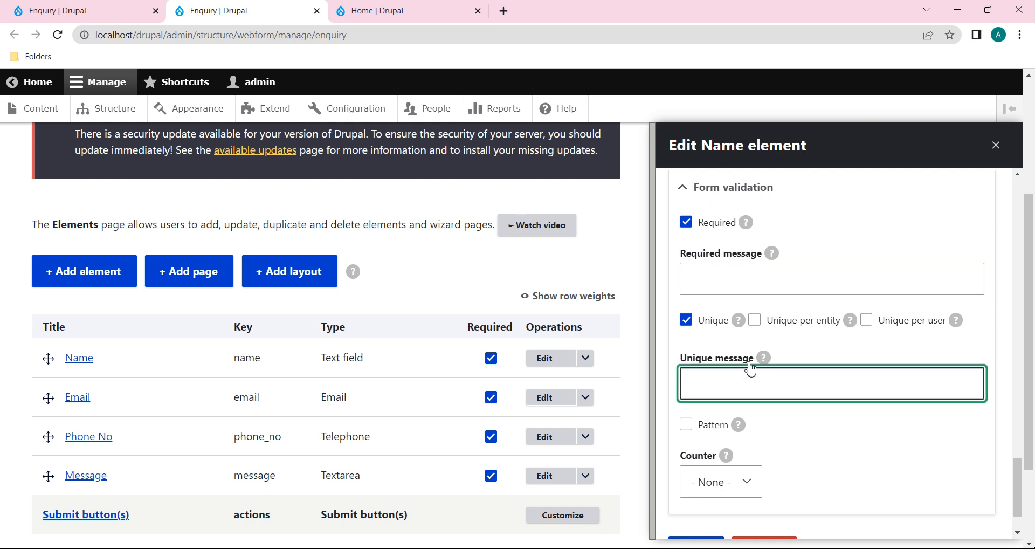
click(687, 321)
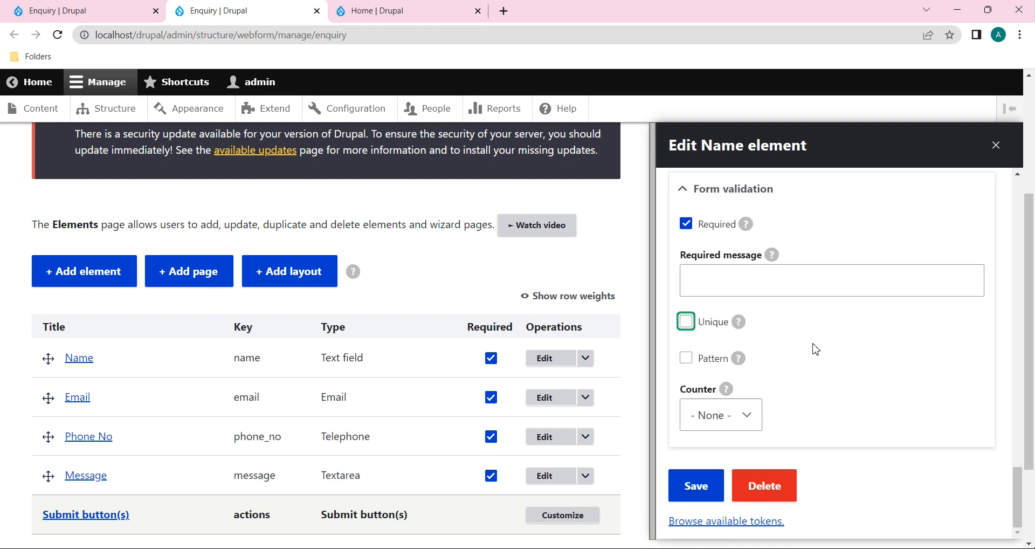
click(686, 358)
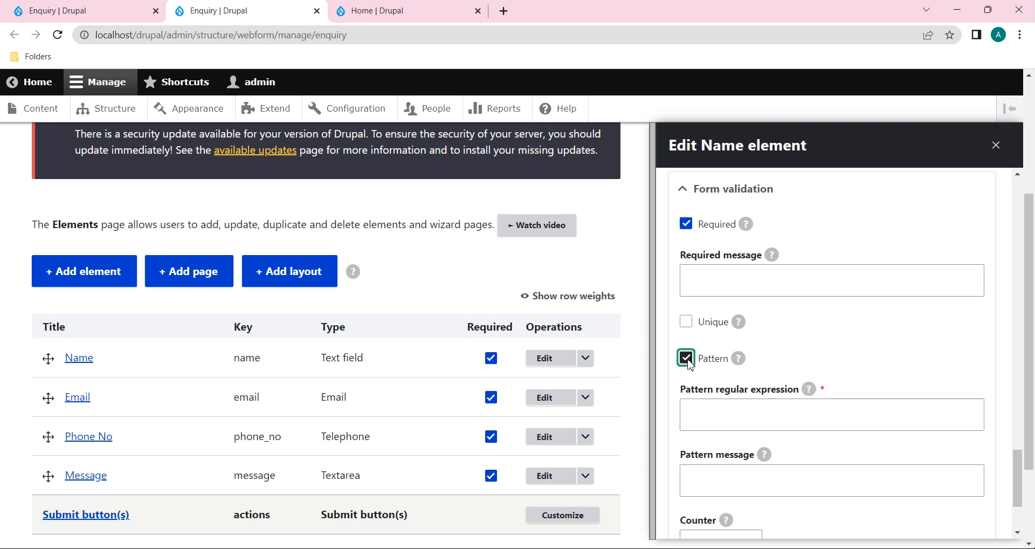
Step: Enter ^[a-zA-Z]*$ as the Name pattern regular expression
click(797, 426)
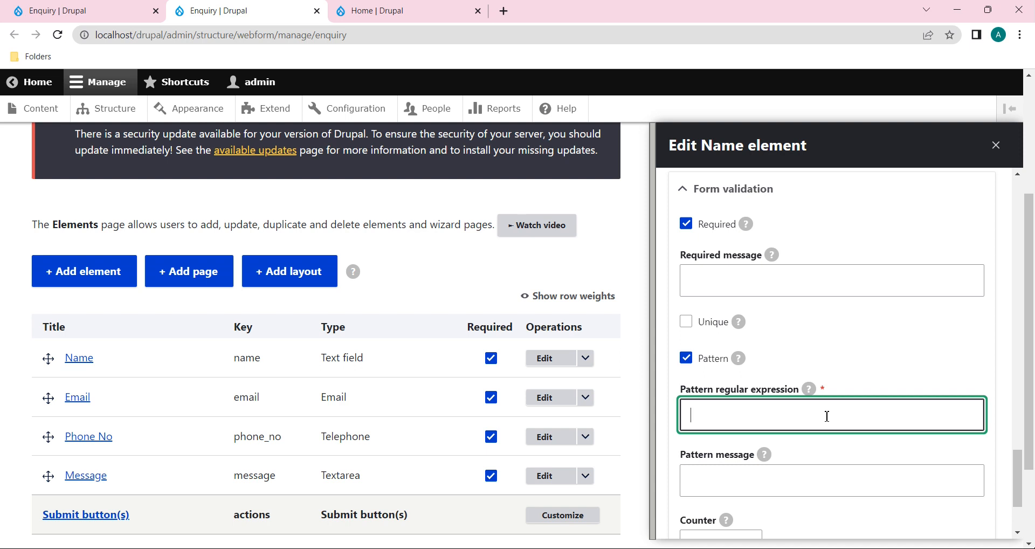
text(^)
text([a-zA-Z]*)
text($)
scroll(787, 461, down, 1)
Step: Add the pattern message 'Please Enter characters only' and save the Name element
click(782, 426)
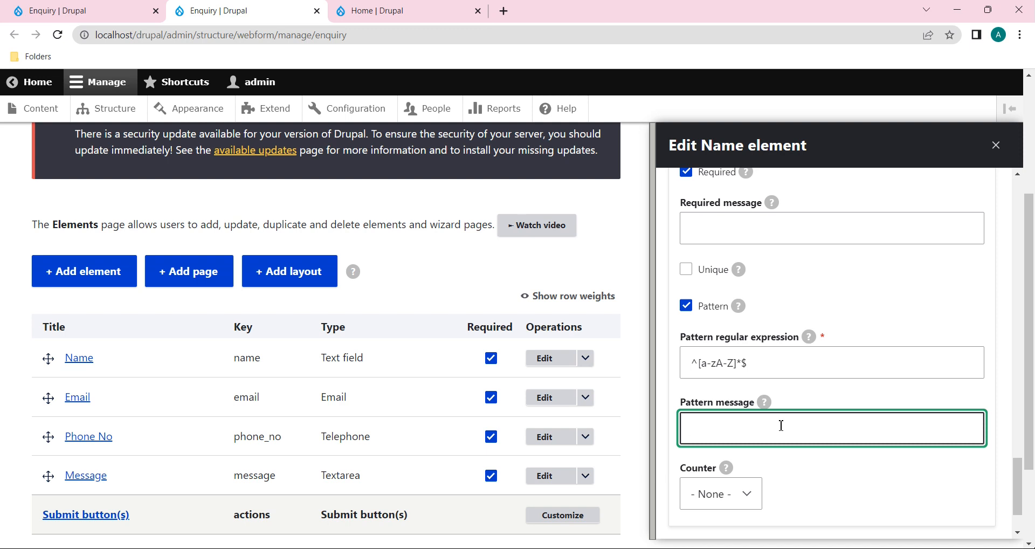
text(Please)
text( prov)
key(BackSpace)
key(BackSpace)
text(Enter characte)
scroll(792, 513, down, 2)
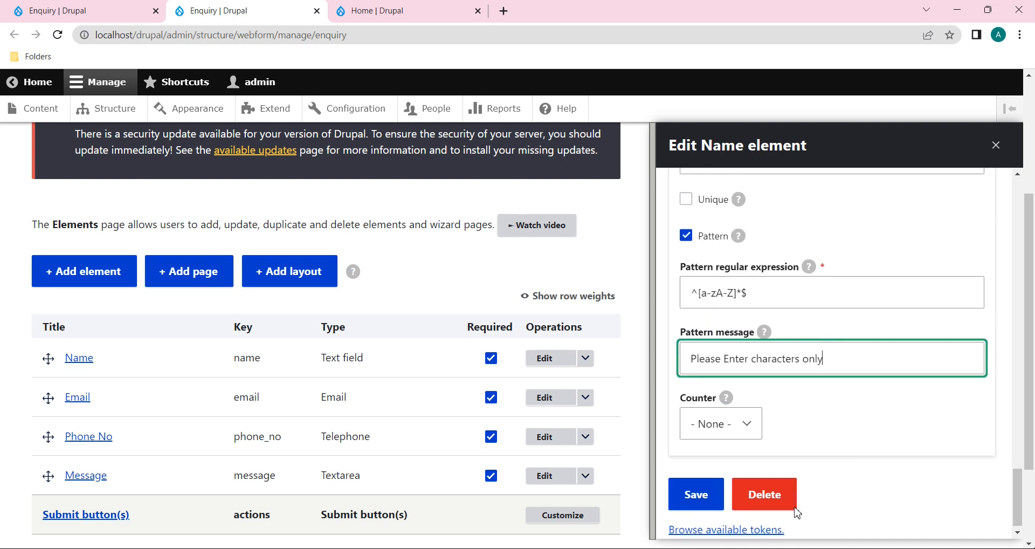
click(694, 486)
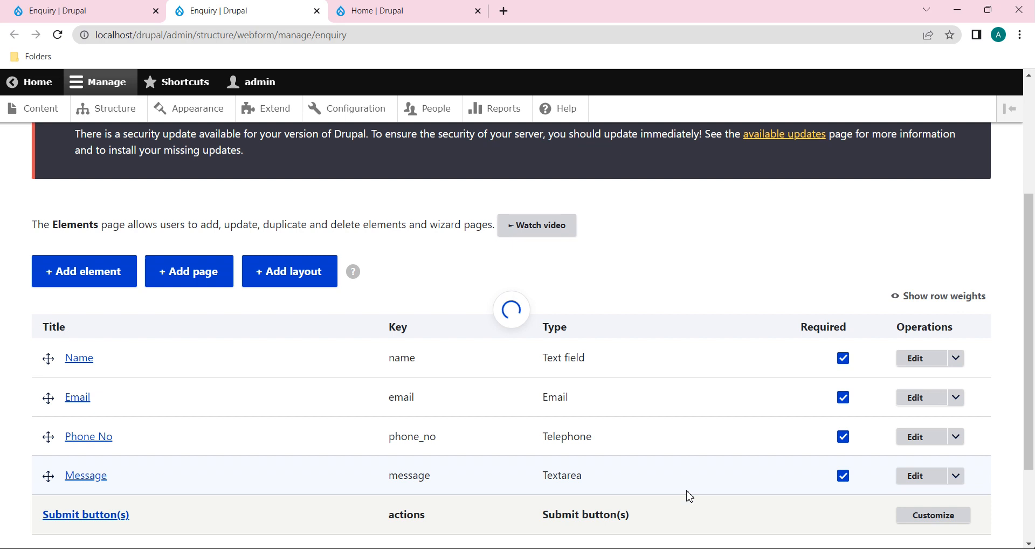
Step: Reload the live enquiry form, confirm resubmission and return to an empty form
drag(118, 15, 73, 24)
click(57, 35)
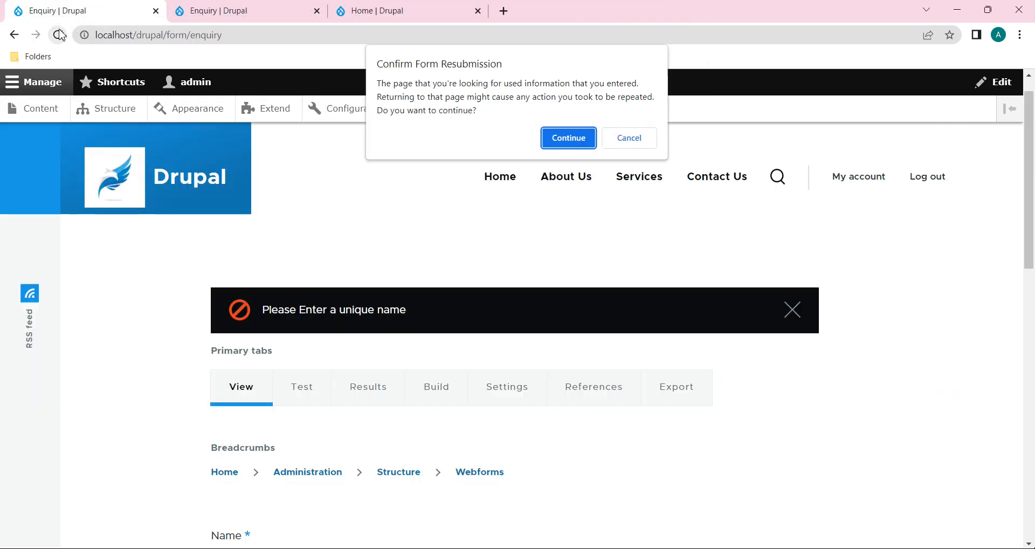
click(575, 142)
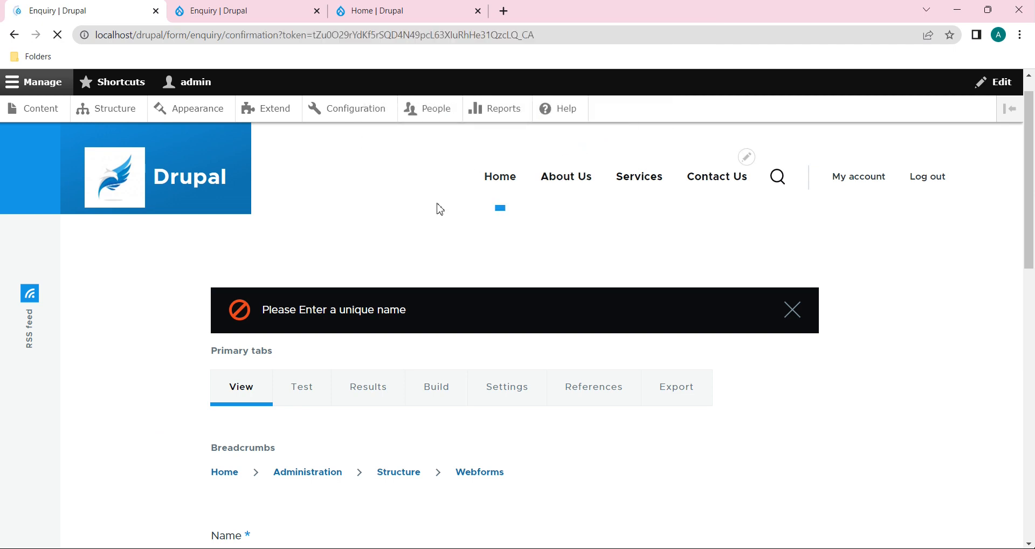
click(253, 355)
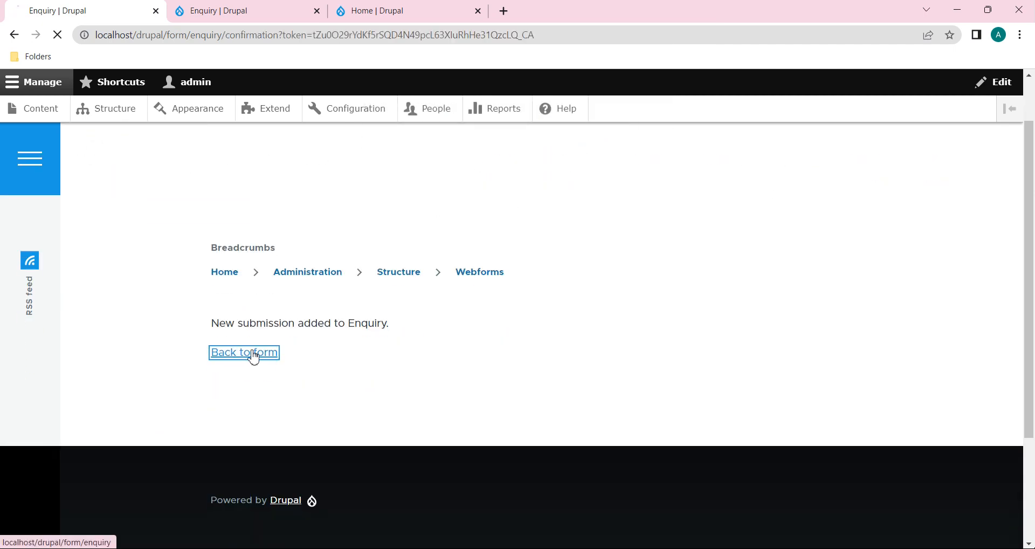
Step: Submit a Name with digits and @, triggering 'Please Enter characters only', then return to Elements
scroll(362, 359, down, 5)
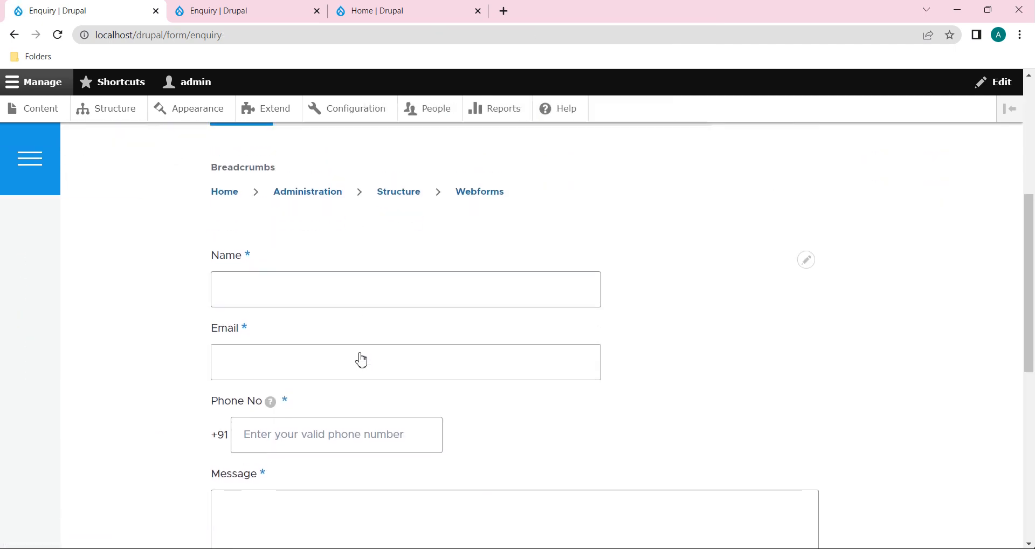
click(329, 321)
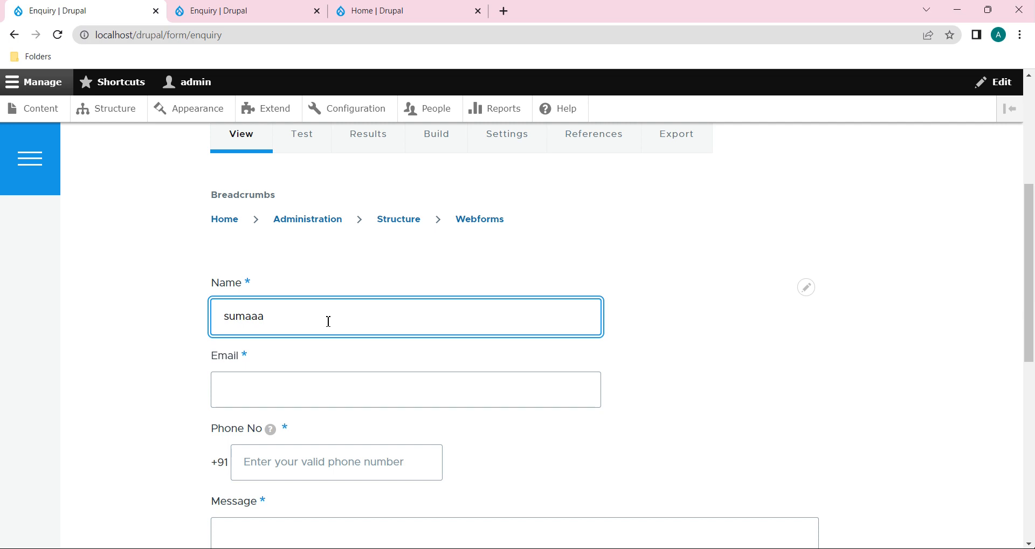
scroll(329, 321, down, 5)
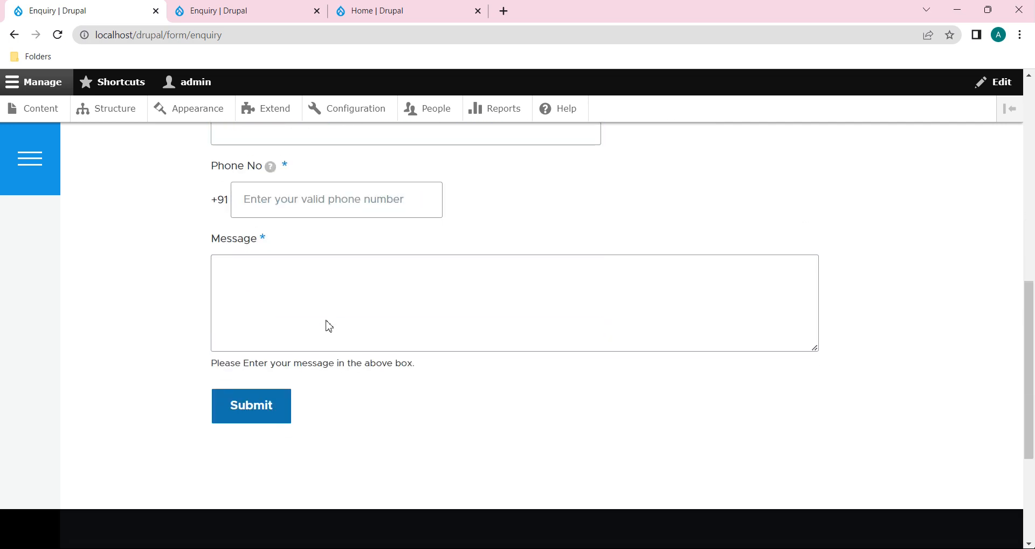
click(266, 398)
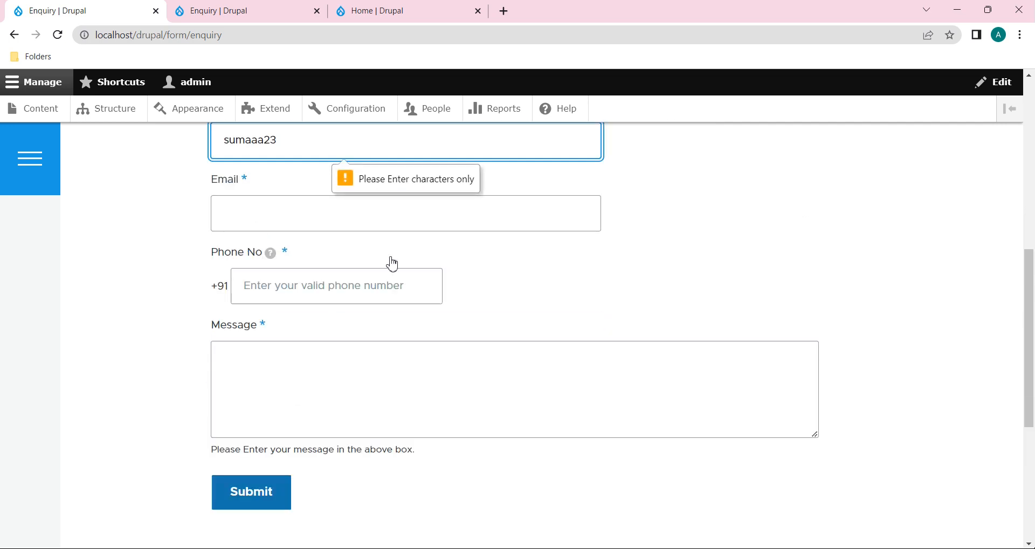
scroll(391, 263, up, 1)
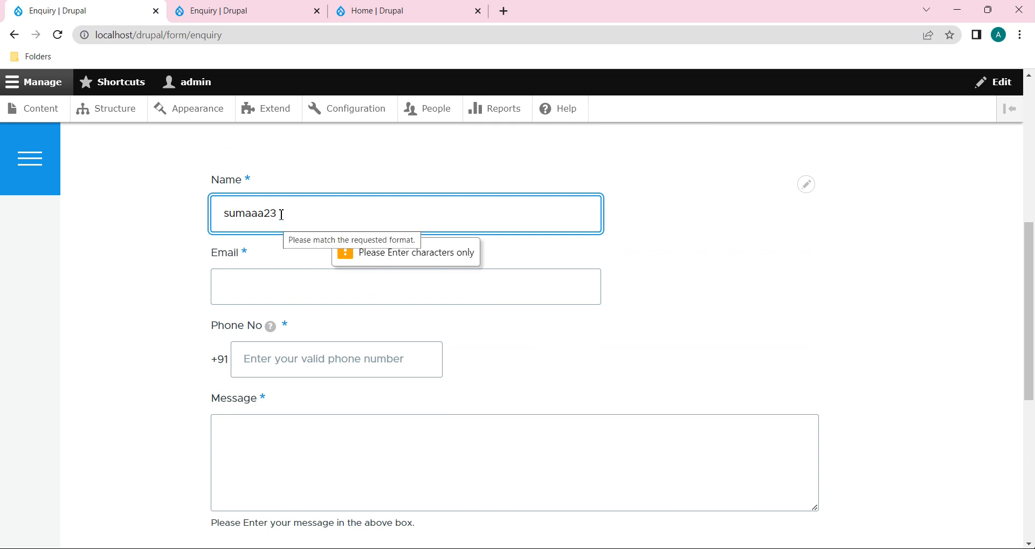
scroll(315, 417, down, 3)
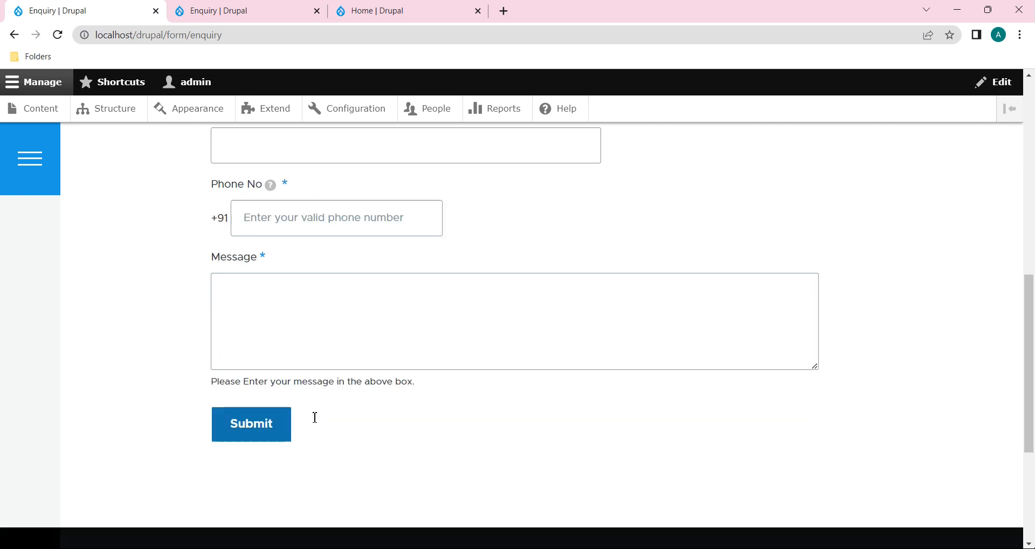
click(262, 392)
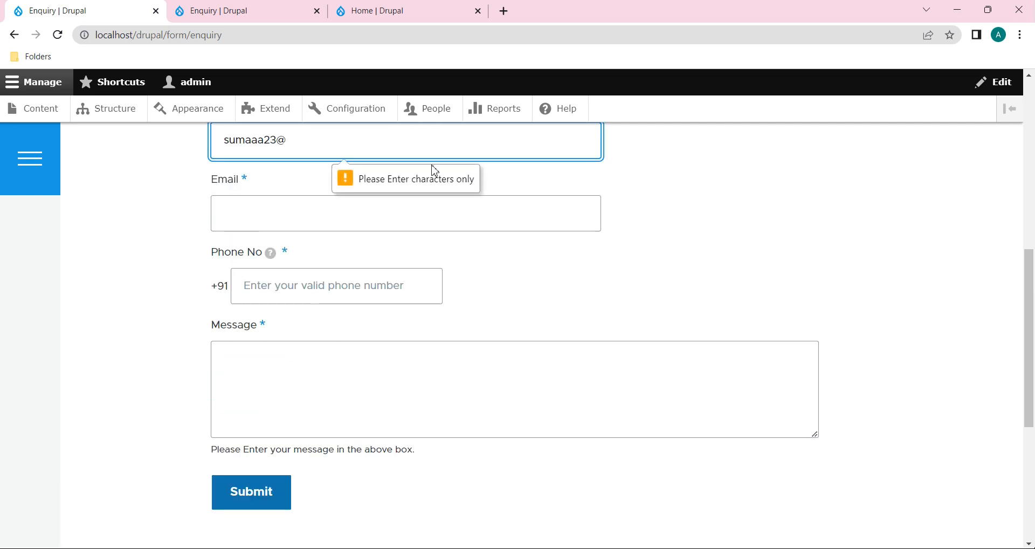
click(269, 12)
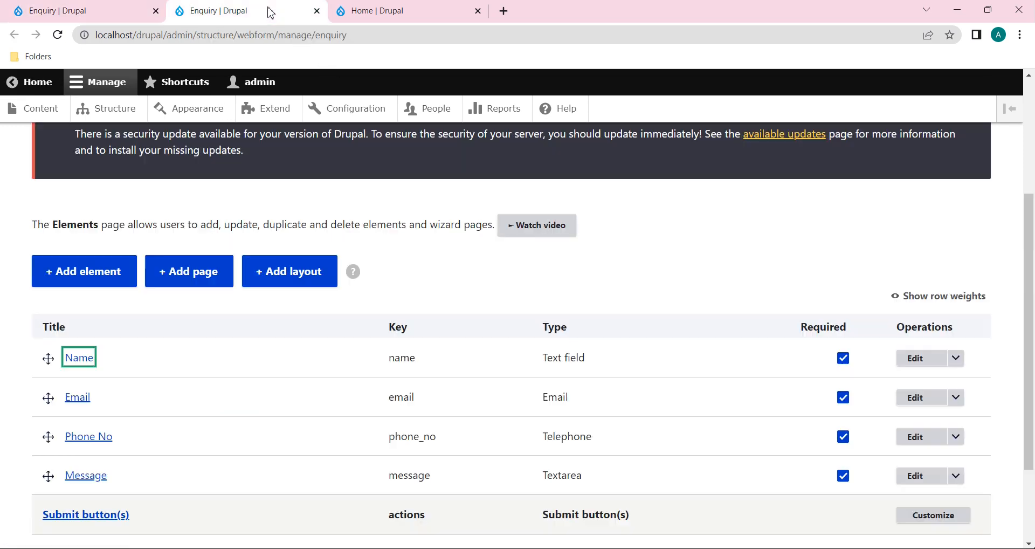
Step: Open the Name element's settings at its pattern expression ^[a-zA-Z]*$
click(915, 359)
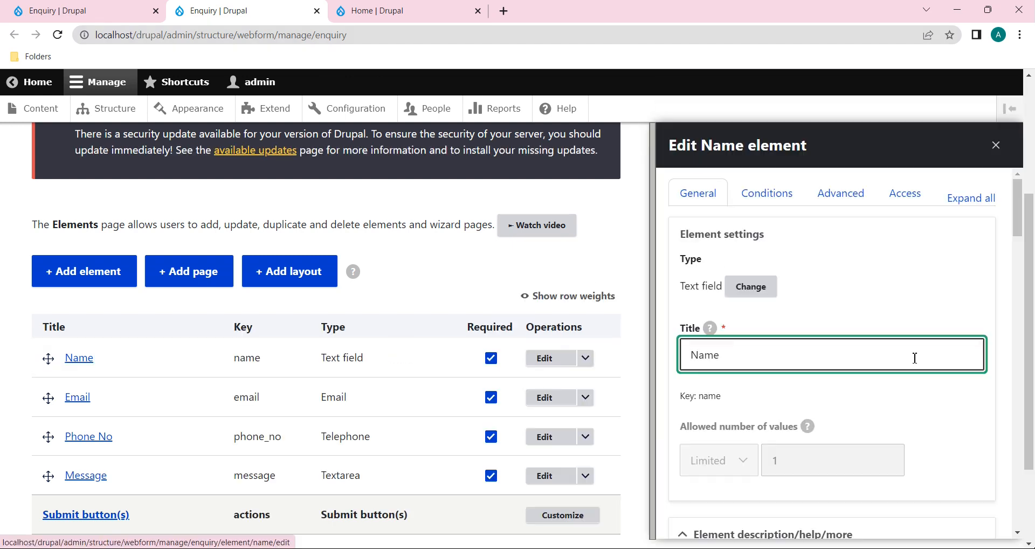
scroll(915, 358, down, 10)
scroll(915, 358, down, 15)
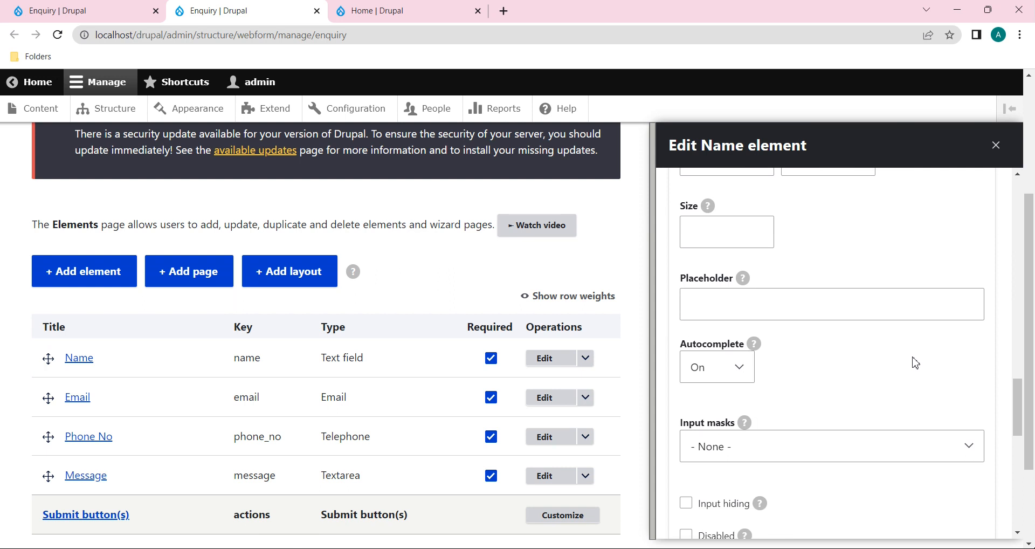
scroll(915, 358, down, 2)
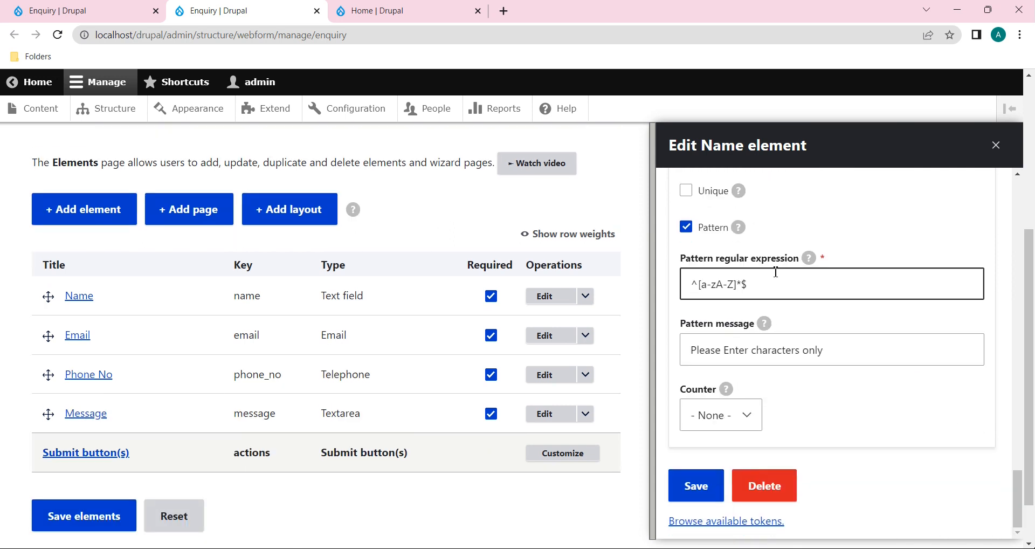
click(775, 292)
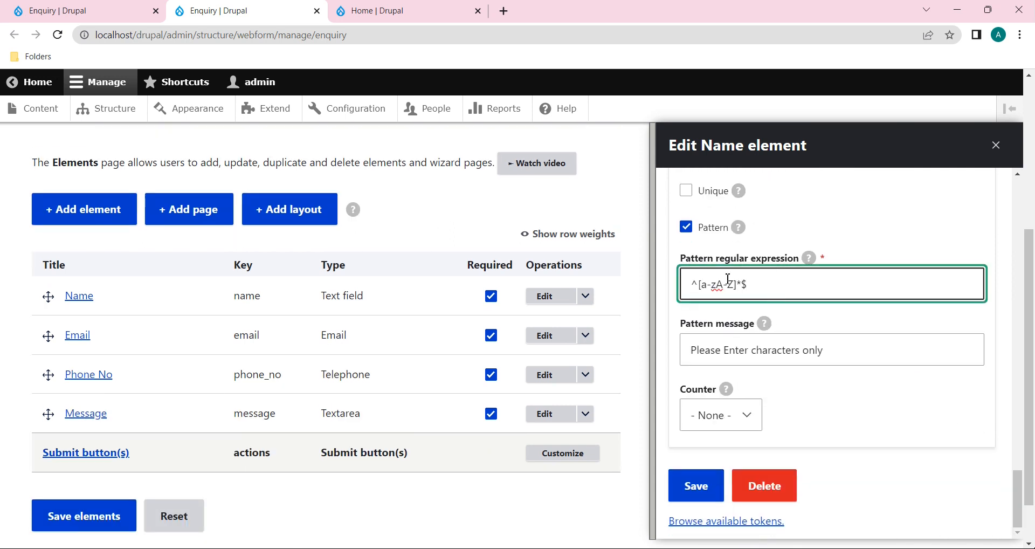
Step: Submit a two-word full name on the live form, which is rejected because of the space
click(87, 11)
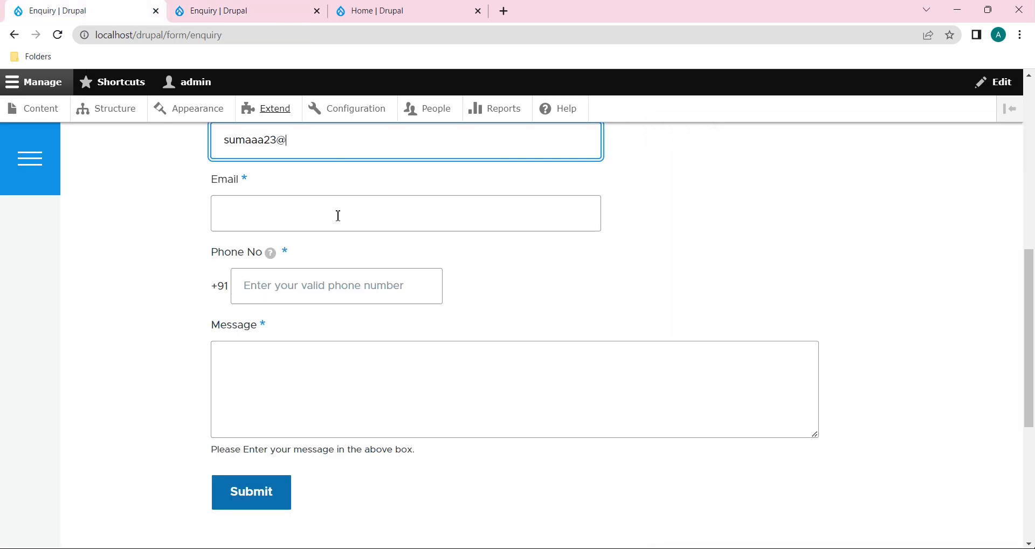
drag(277, 293, 194, 296)
key(BackSpace)
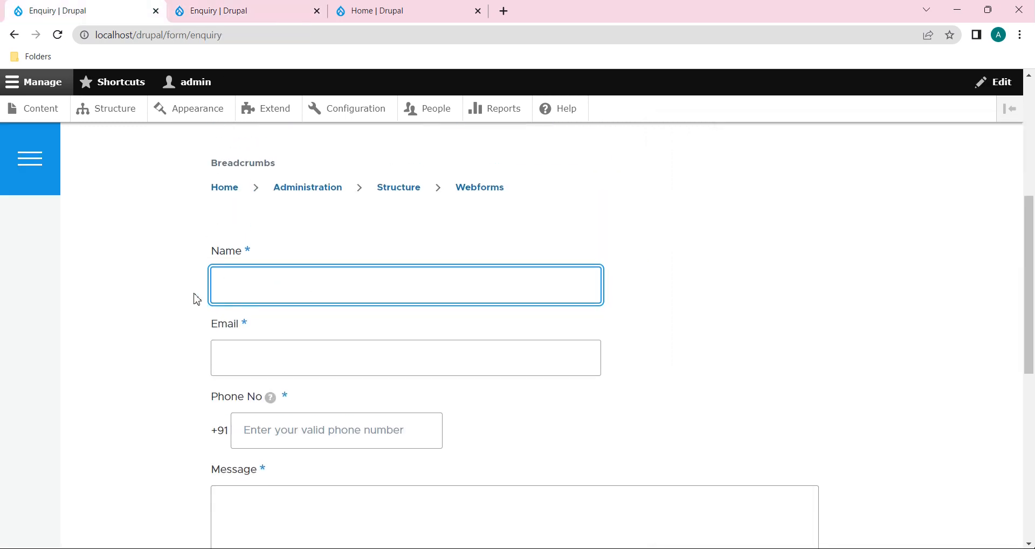
scroll(194, 296, down, 5)
click(282, 343)
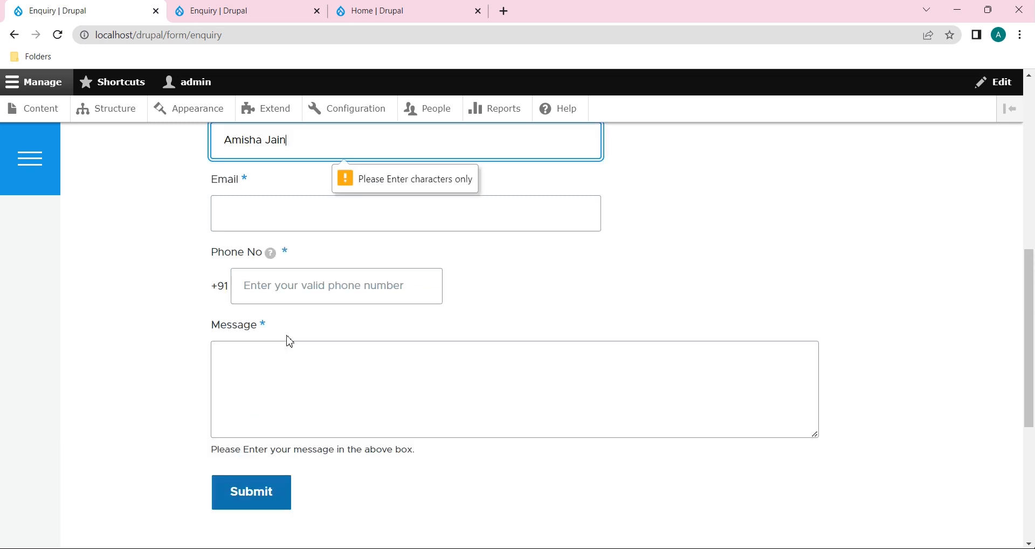
scroll(373, 305, up, 1)
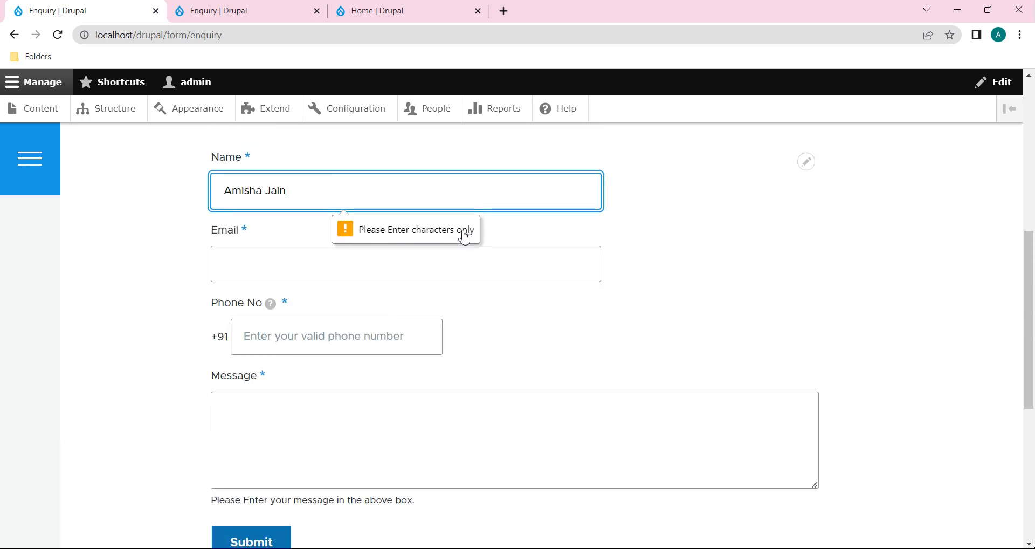
click(272, 192)
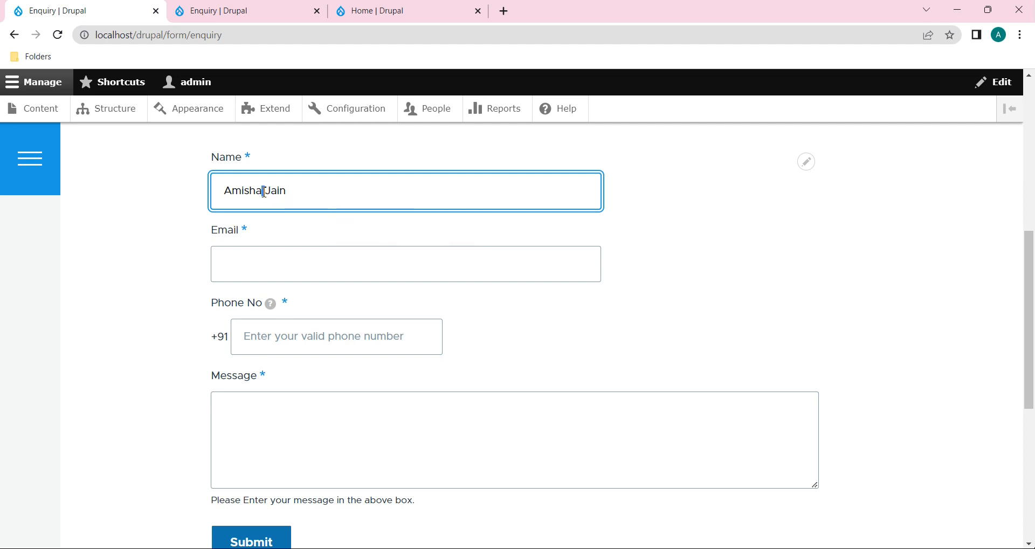
click(248, 11)
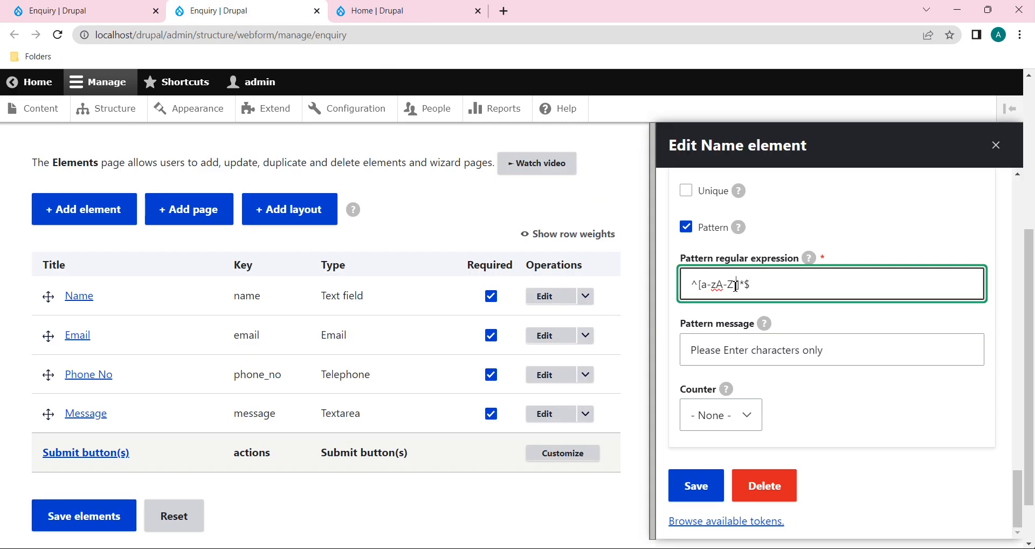
Step: Save the Name pattern ^[a-zA-Z ]*$ and reload the live enquiry form
click(702, 487)
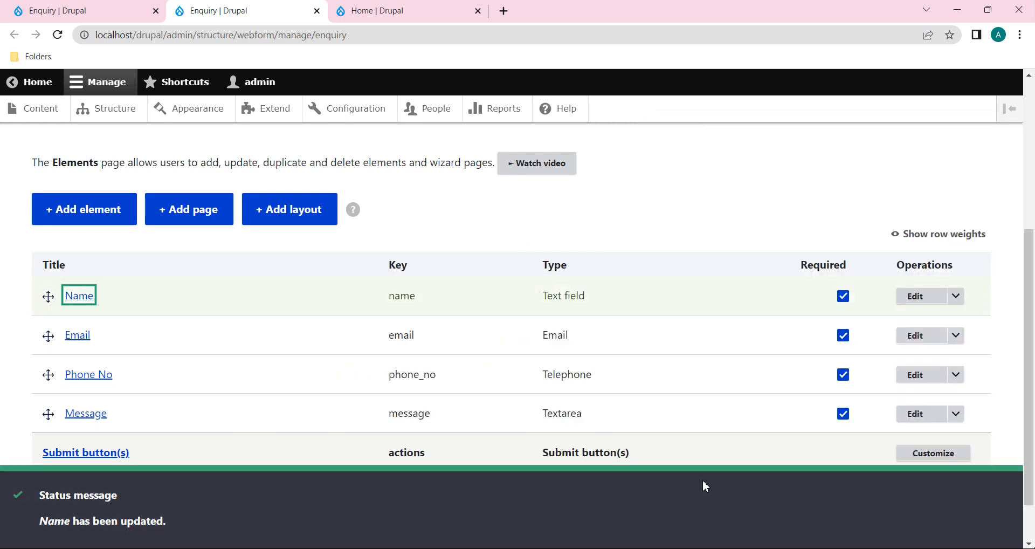
click(81, 11)
click(62, 34)
Step: Resubmit with a full name; validation now stops at the empty Email field
click(256, 149)
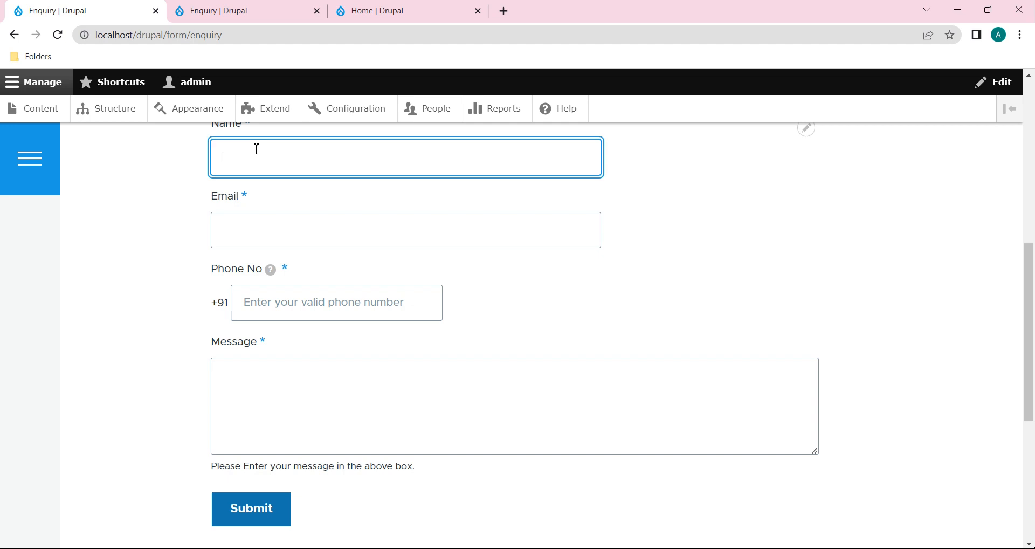
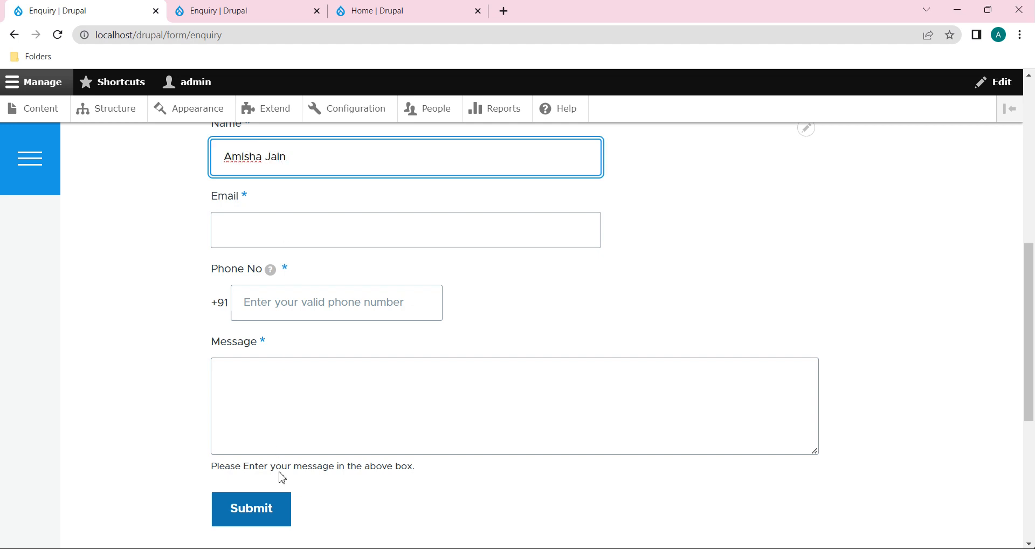
click(267, 510)
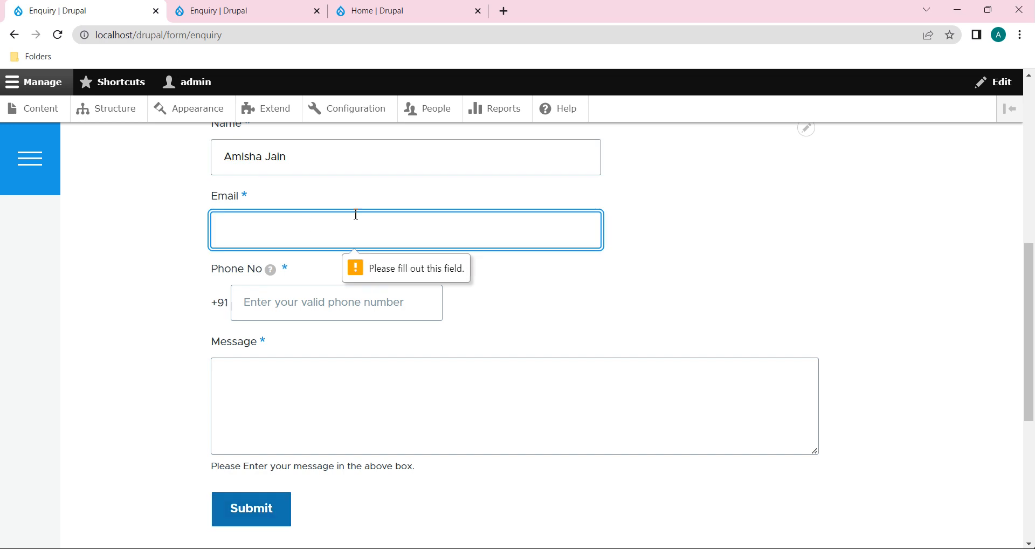
scroll(504, 282, up, 3)
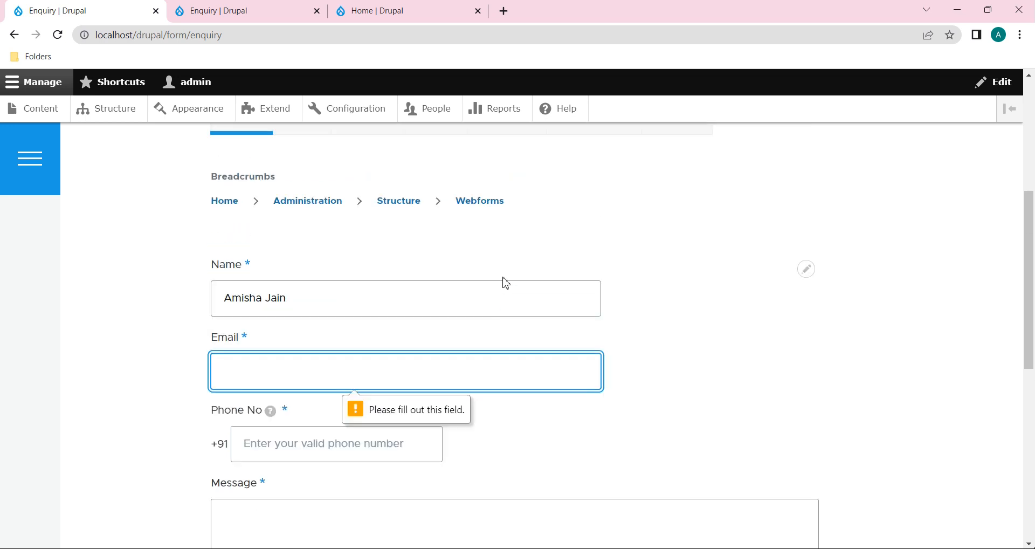
click(245, 11)
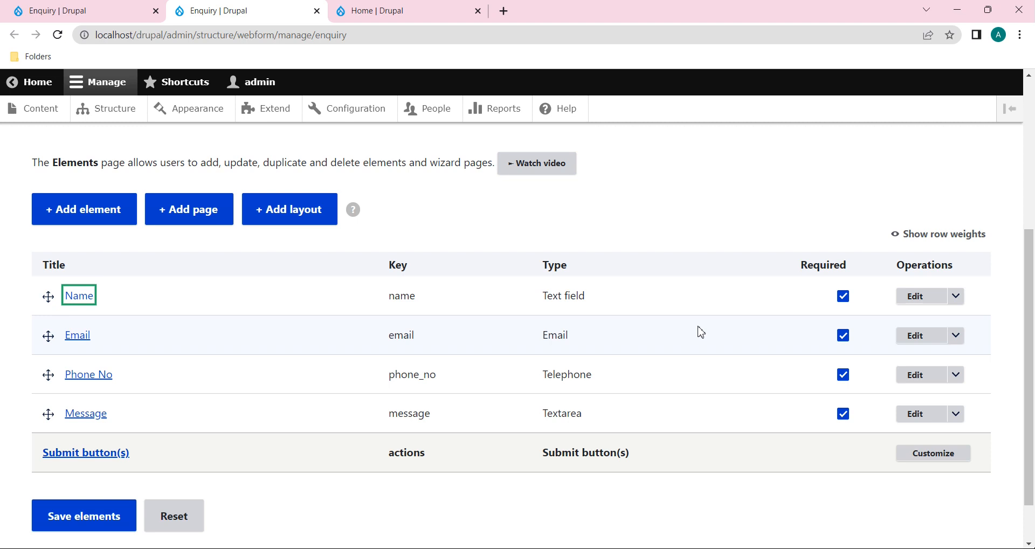
Step: Review the Name element's settings, close the panel and return to the enquiry form tab
click(924, 305)
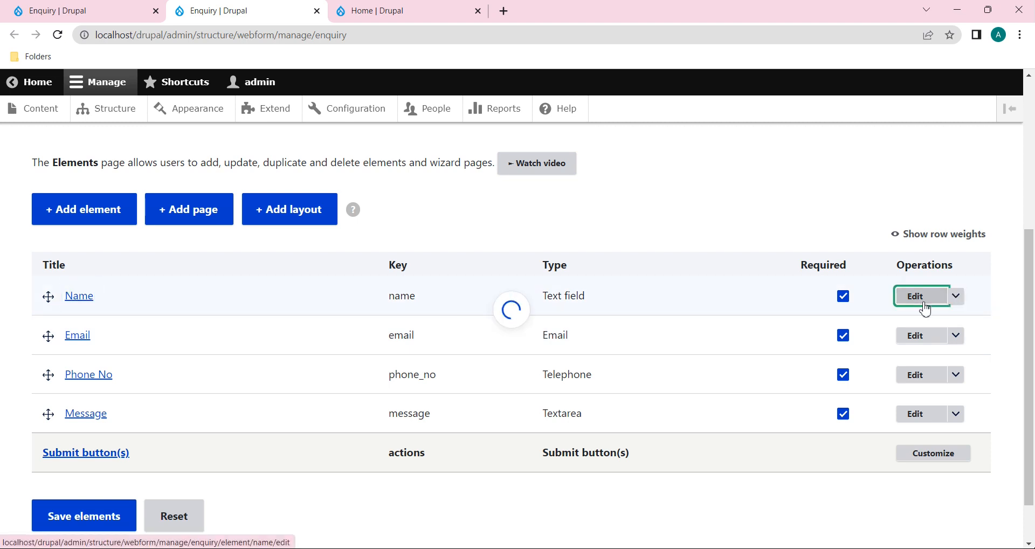
scroll(890, 410, down, 10)
scroll(892, 411, down, 10)
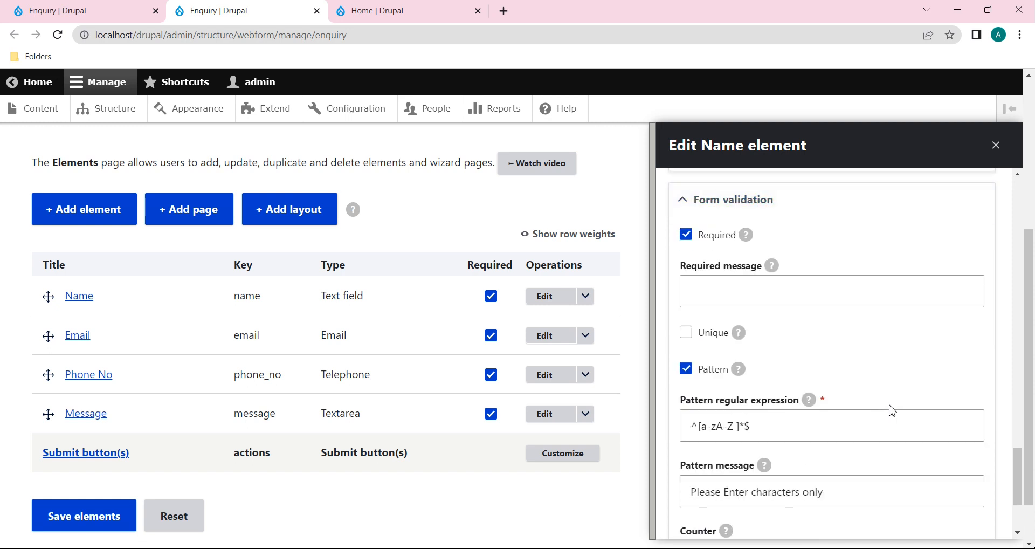
scroll(803, 398, down, 2)
scroll(803, 398, down, 1)
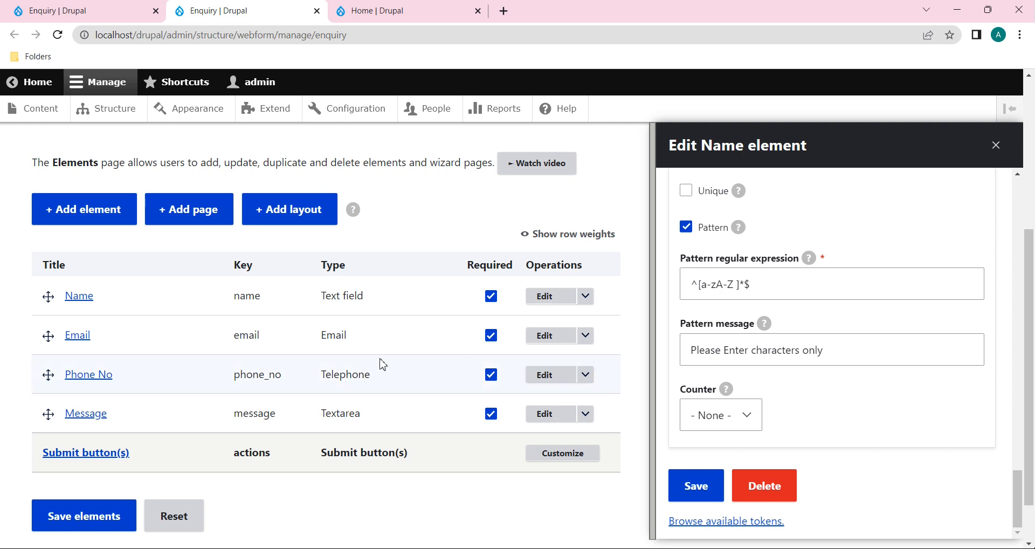
click(994, 150)
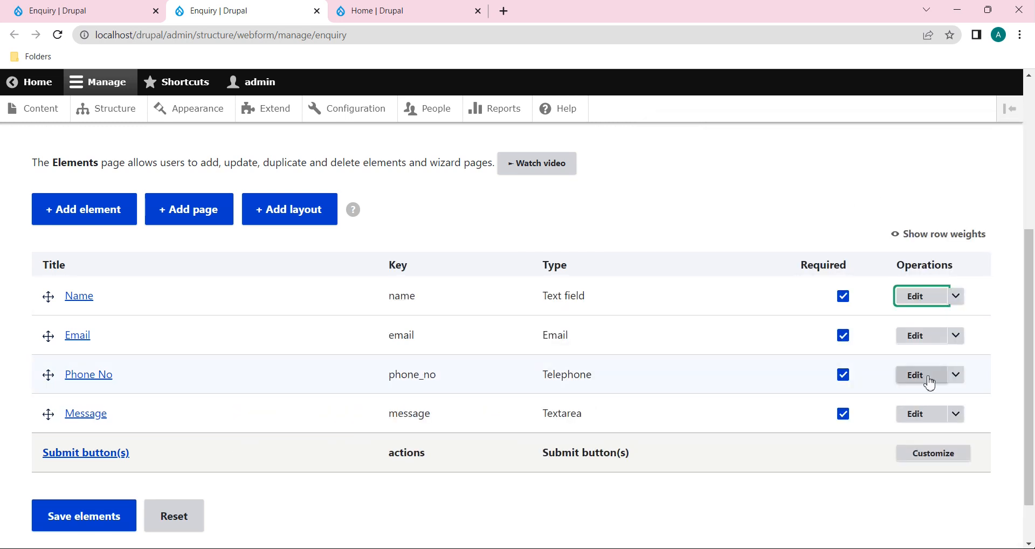
click(108, 10)
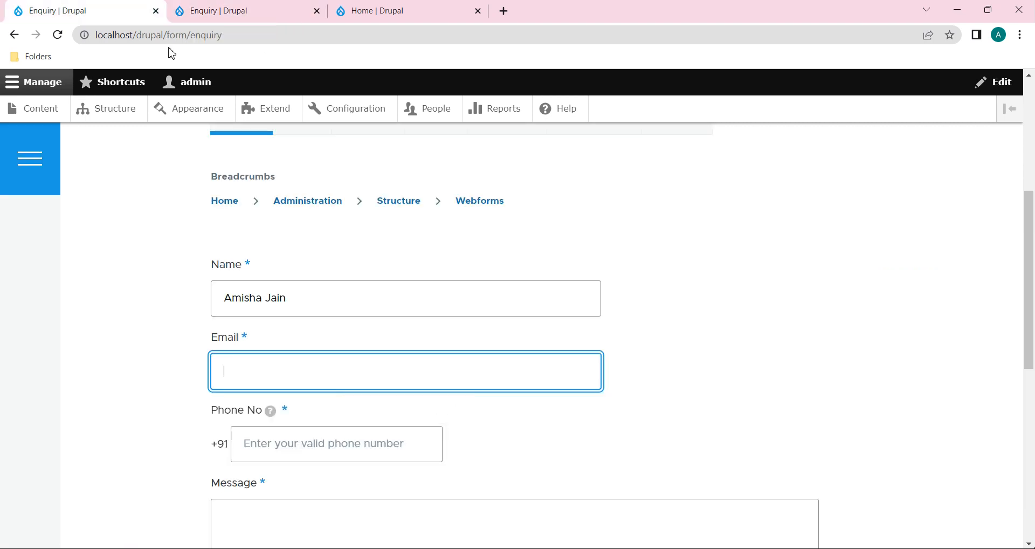
Step: Reload the form, enter a test name, a test e-mail and phone 78456, then submit
click(58, 35)
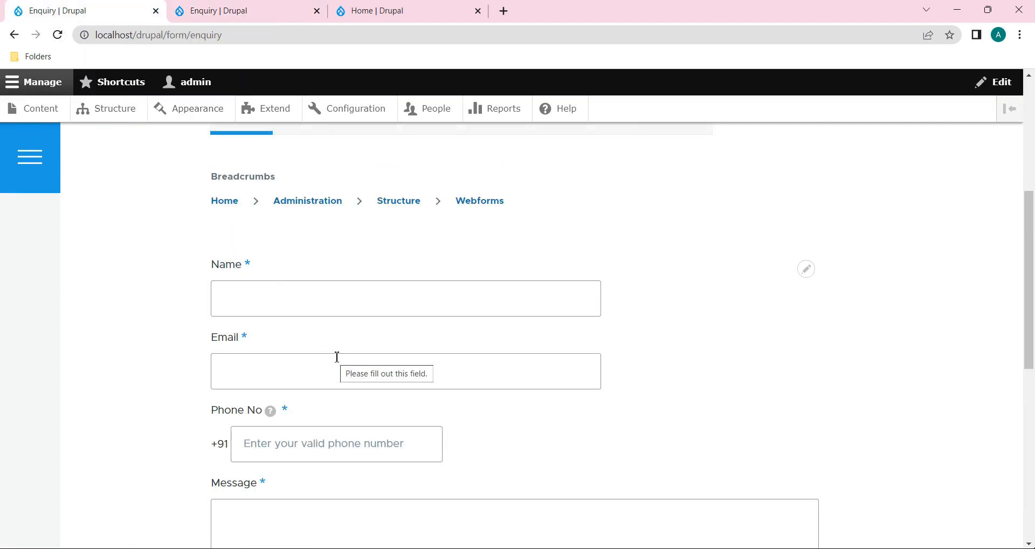
click(327, 377)
click(318, 227)
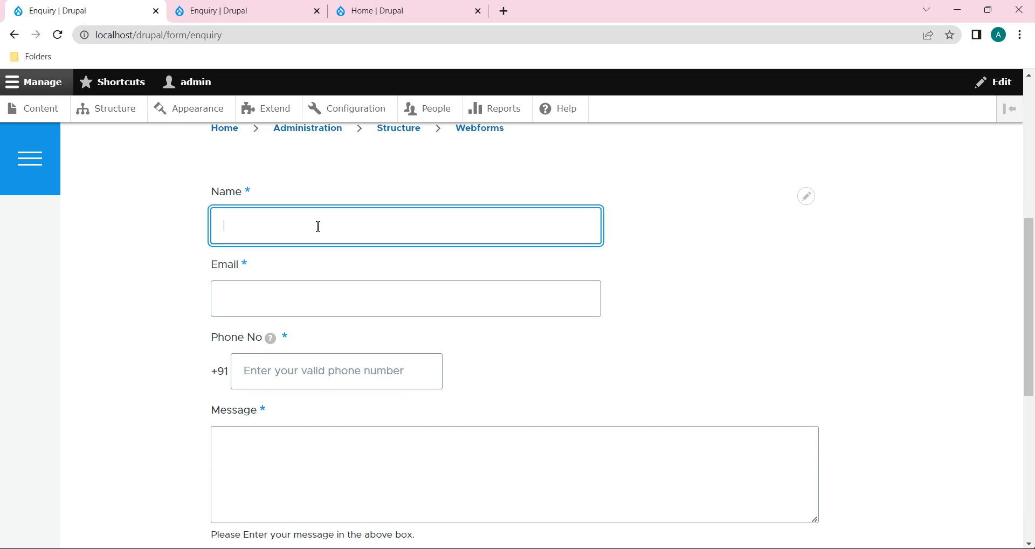
text(manisha)
click(301, 302)
text(a)
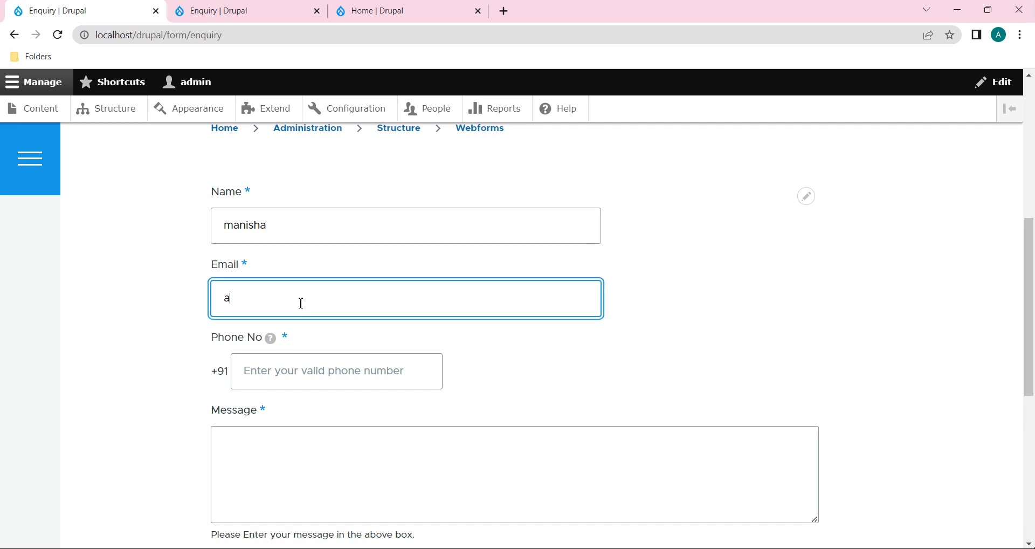
text(bc@gmail)
click(298, 377)
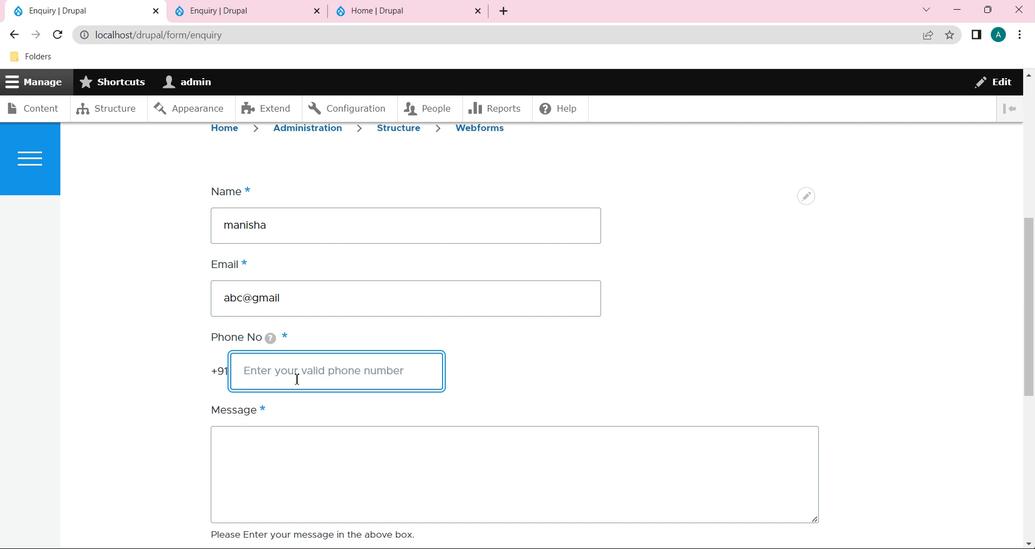
text(78456)
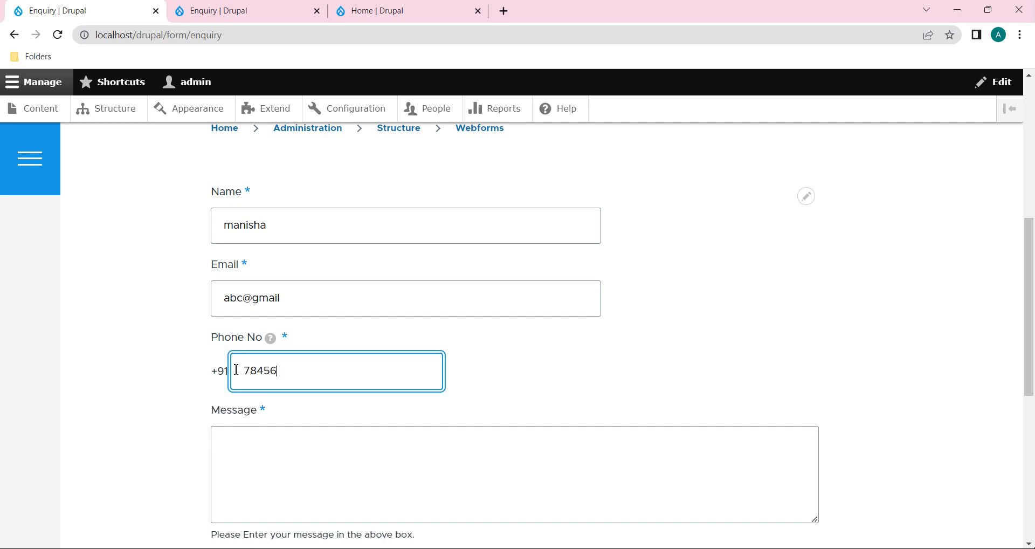
drag(245, 372, 296, 370)
scroll(296, 370, down, 3)
click(256, 463)
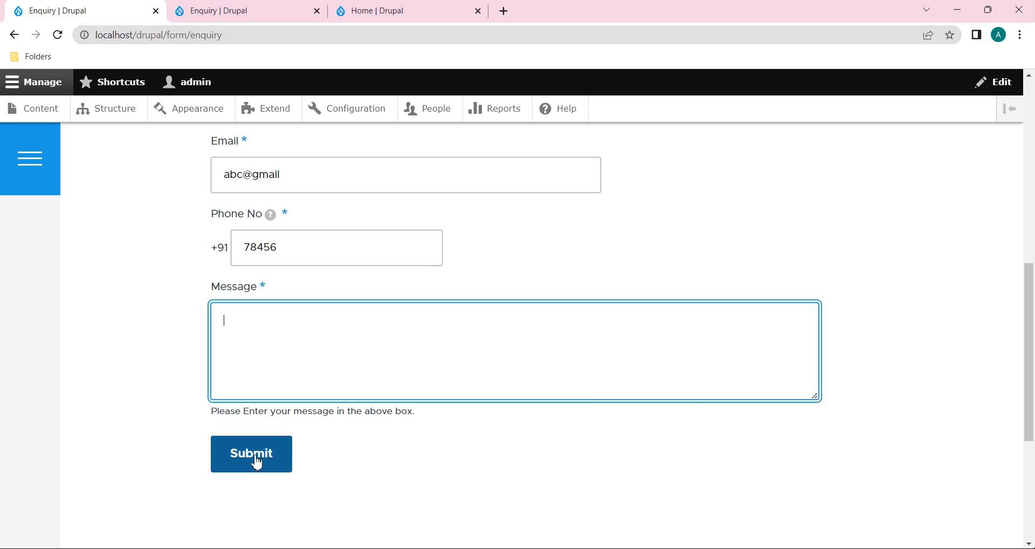
Step: Resubmit with the letter-mixed phone 78456safgd, then go to the Elements tab
drag(278, 247, 248, 254)
click(297, 240)
click(287, 245)
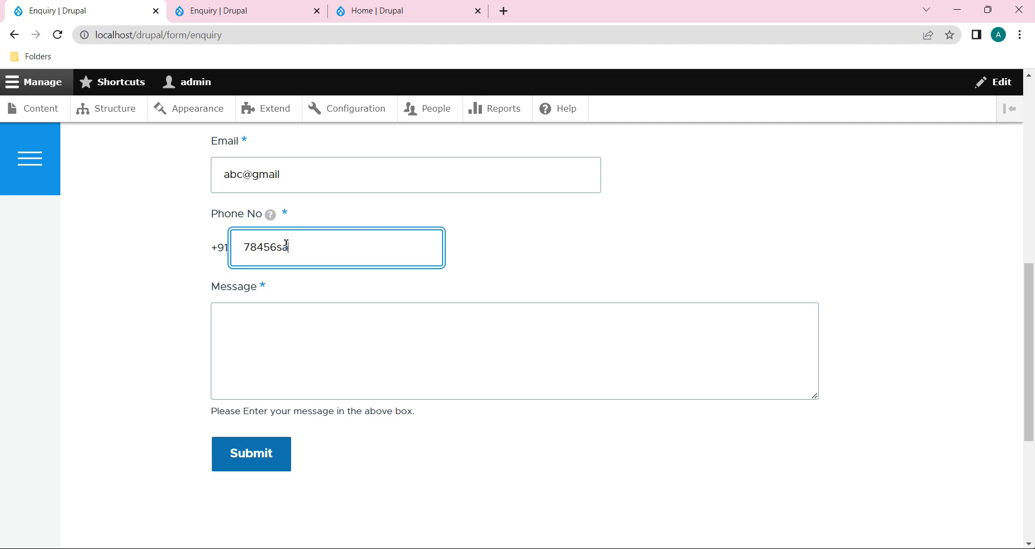
drag(306, 253, 243, 252)
click(254, 467)
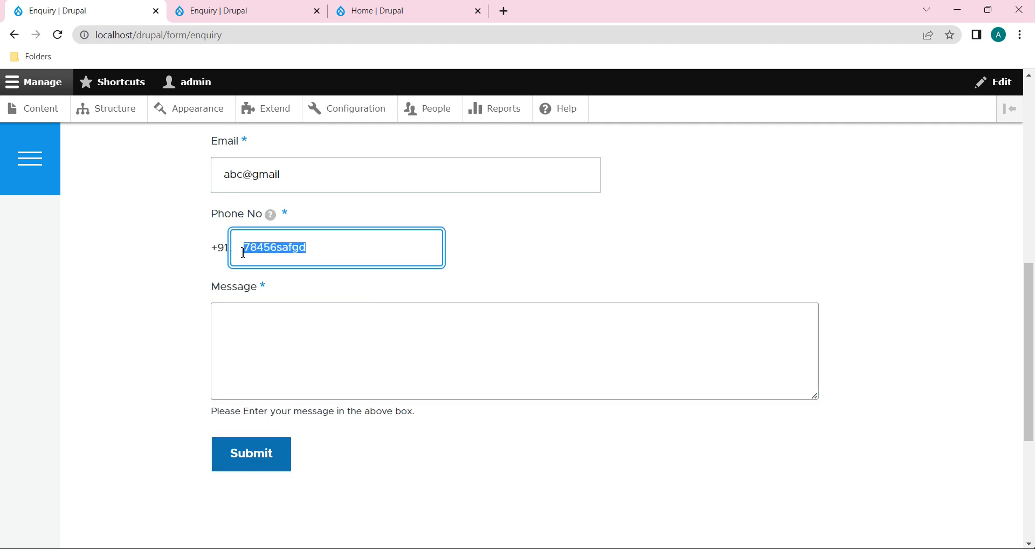
click(328, 241)
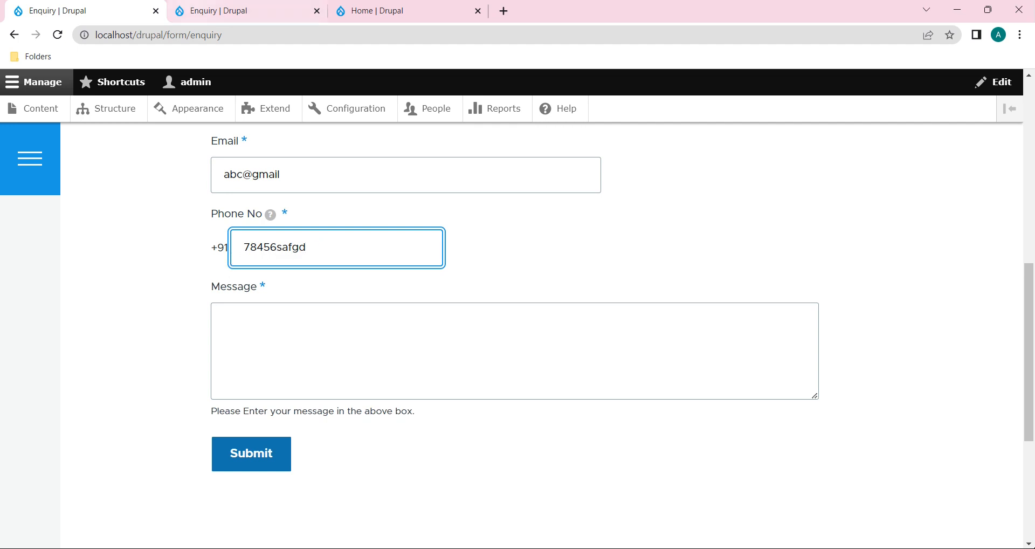
click(227, 11)
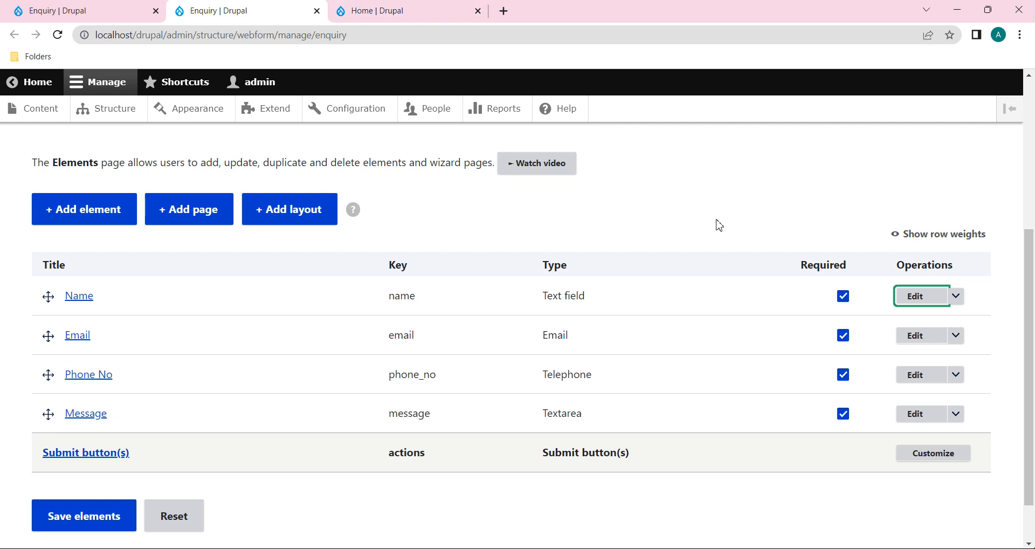
Step: Enable Pattern on Phone No with ^[0-9]*$ and message 'Please Enter number only'
click(929, 376)
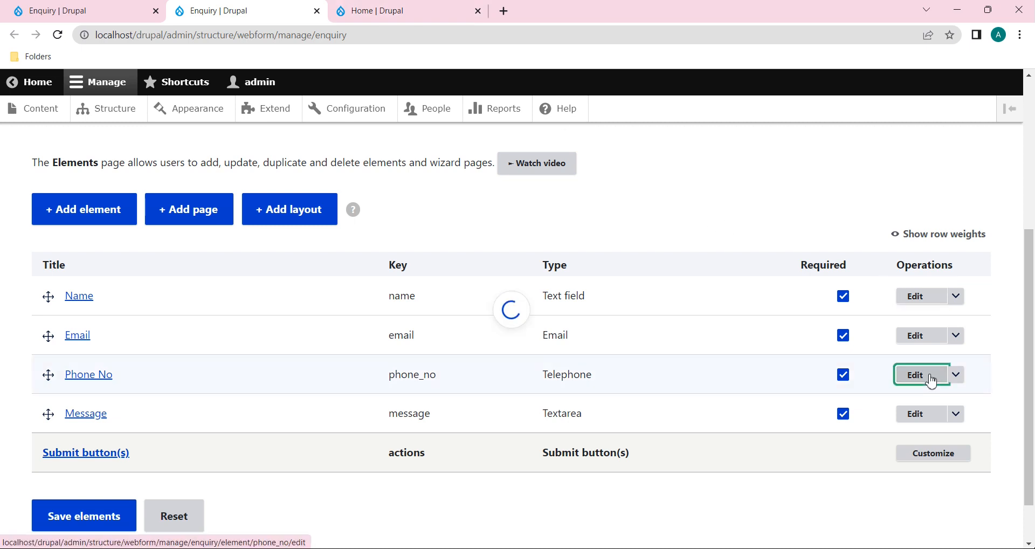
scroll(931, 379, down, 20)
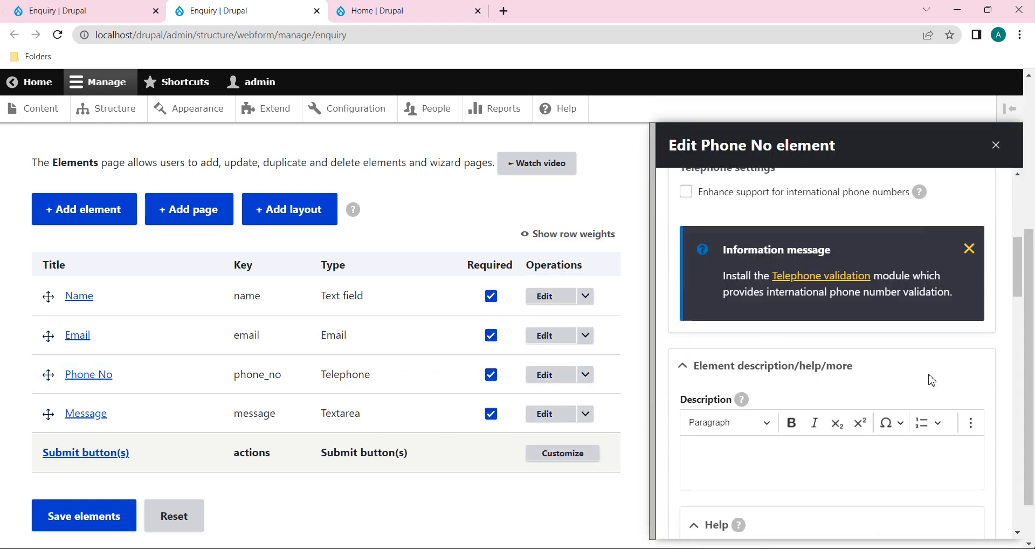
scroll(932, 379, down, 10)
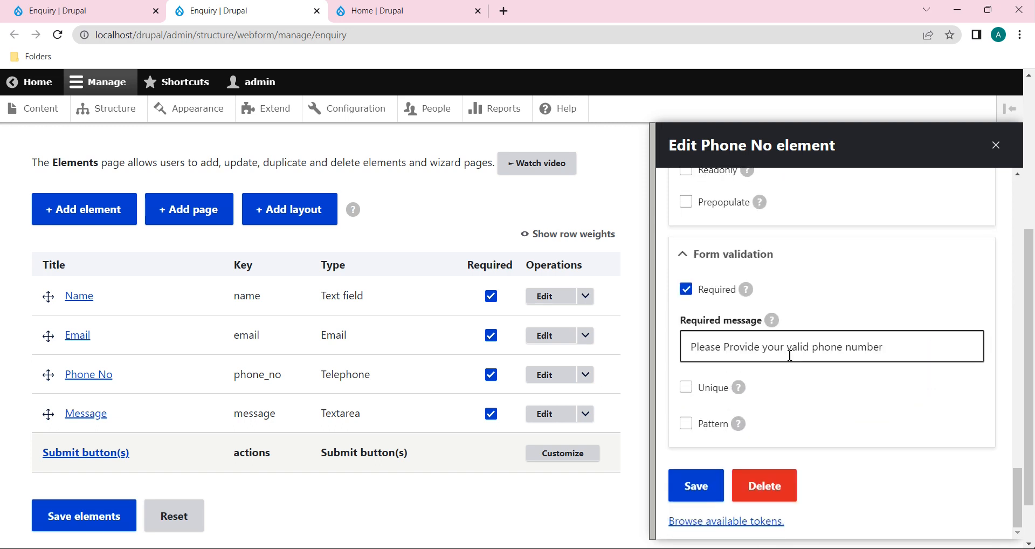
click(687, 425)
scroll(793, 474, down, 1)
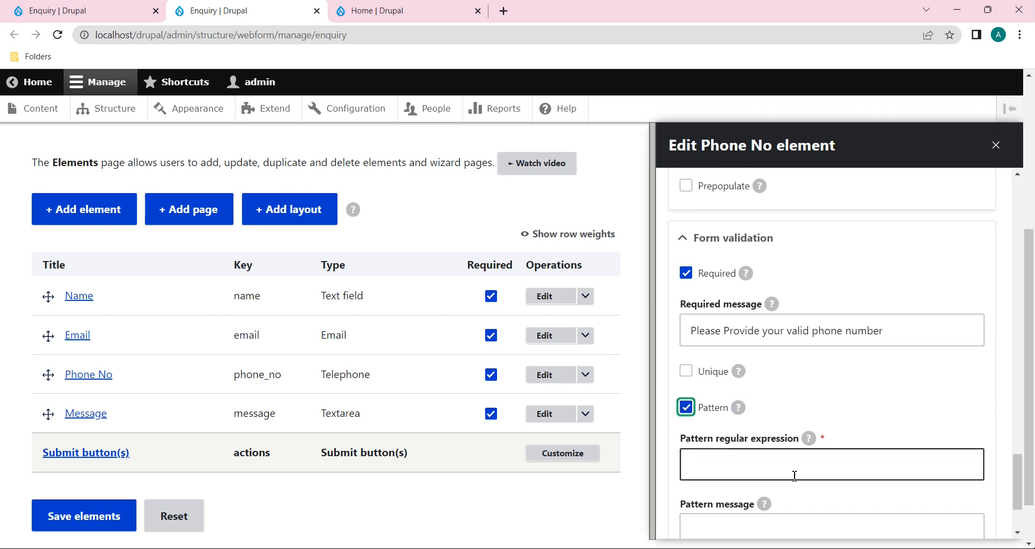
click(759, 397)
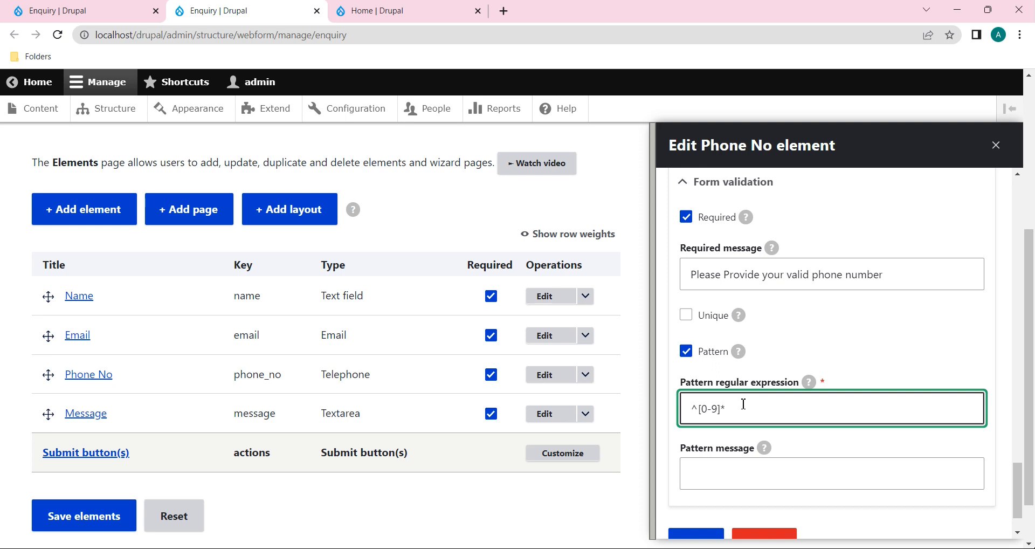
click(741, 474)
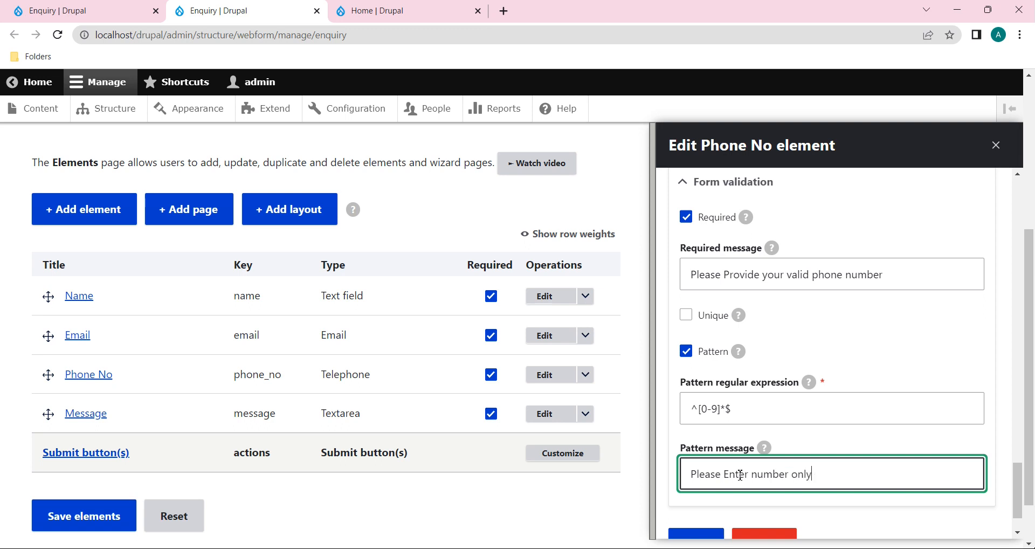
scroll(740, 474, down, 1)
scroll(762, 406, up, 2)
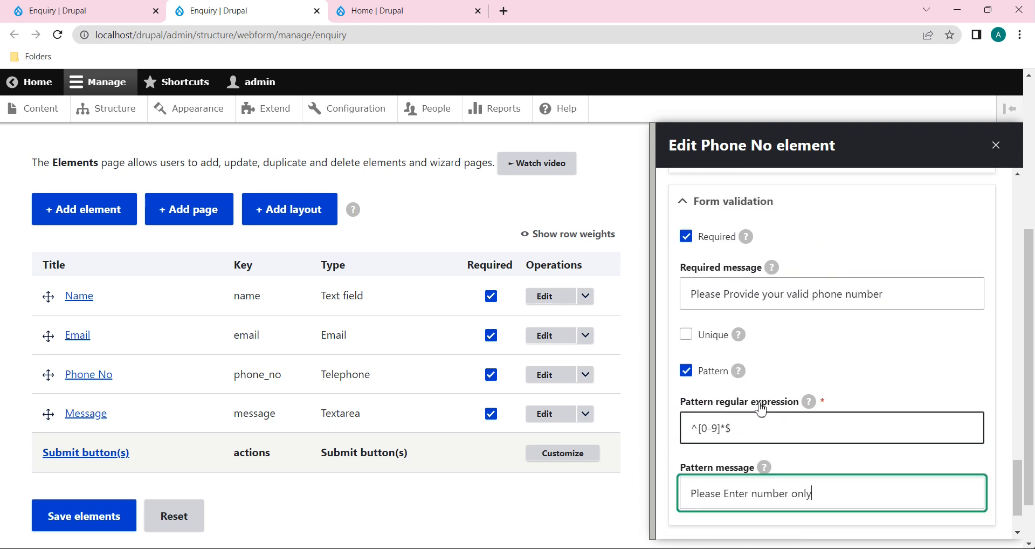
Step: Require unique Phone No values with message 'Please give your valid number' and save
click(686, 334)
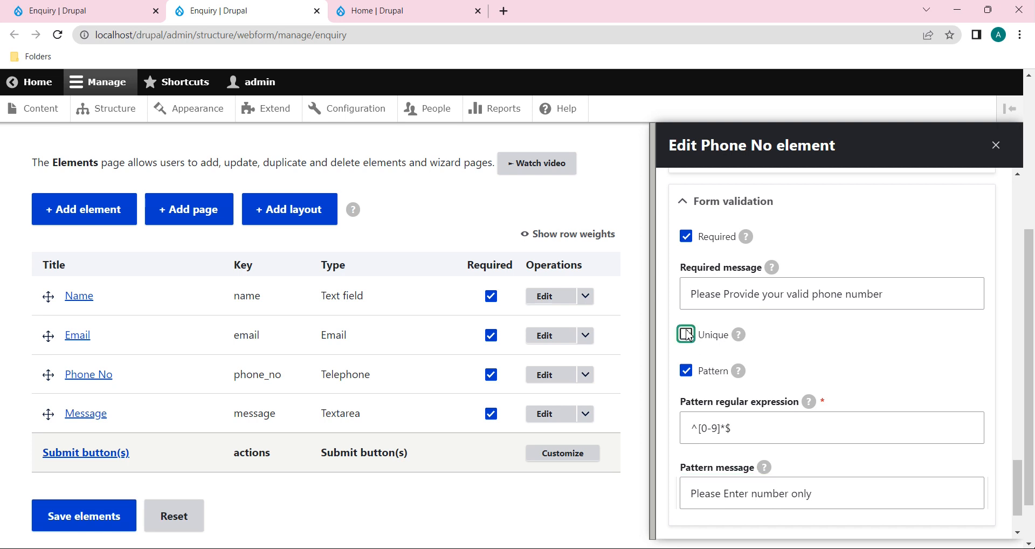
click(707, 402)
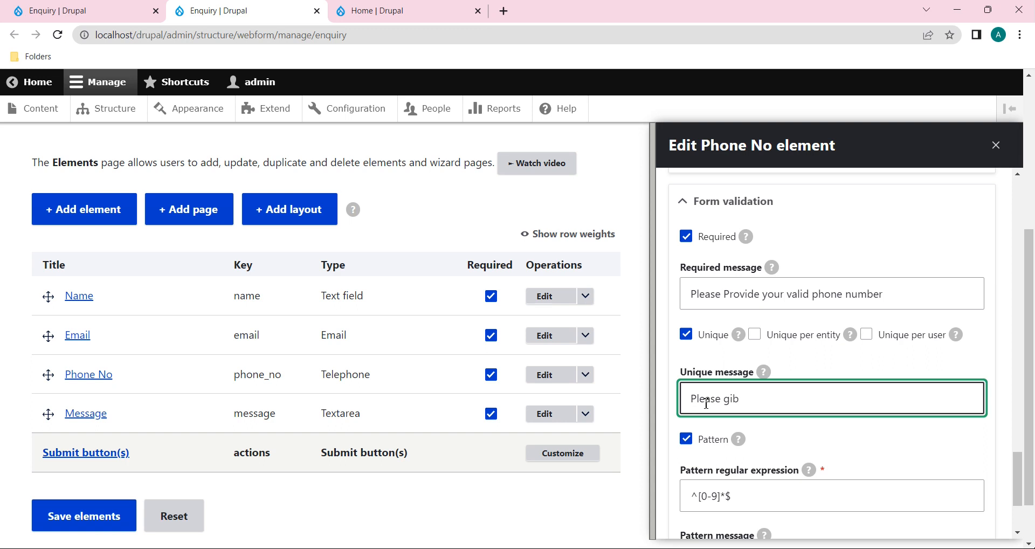
text(our valid number)
scroll(708, 410, down, 3)
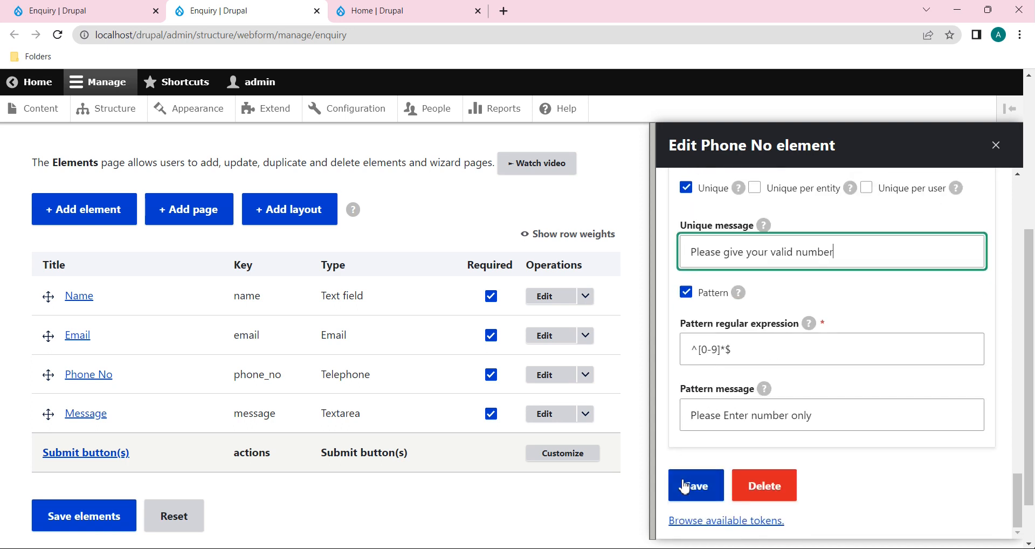
click(696, 492)
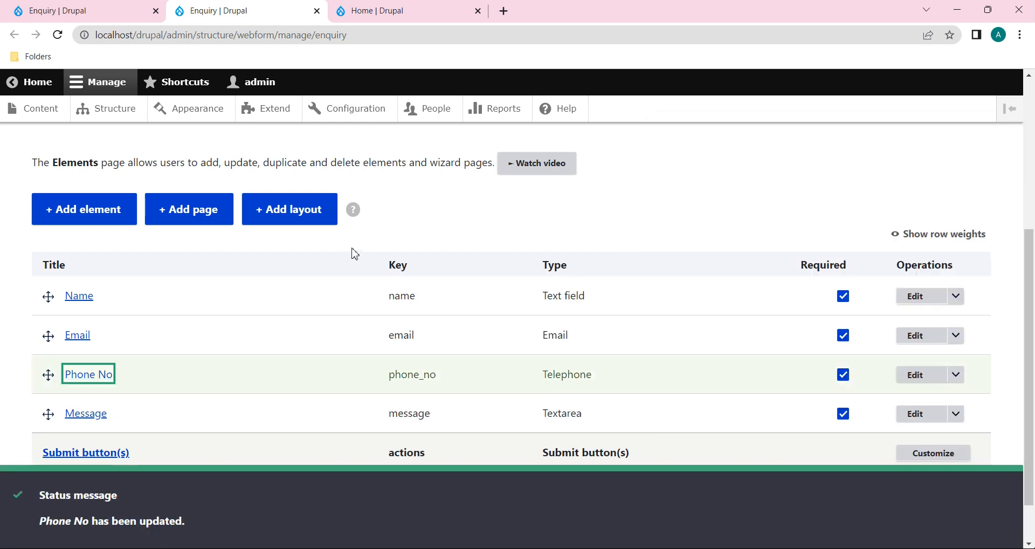
click(65, 10)
Step: Reload the form, enter a test name, e-mail and letters in Phone No, and submit
click(57, 34)
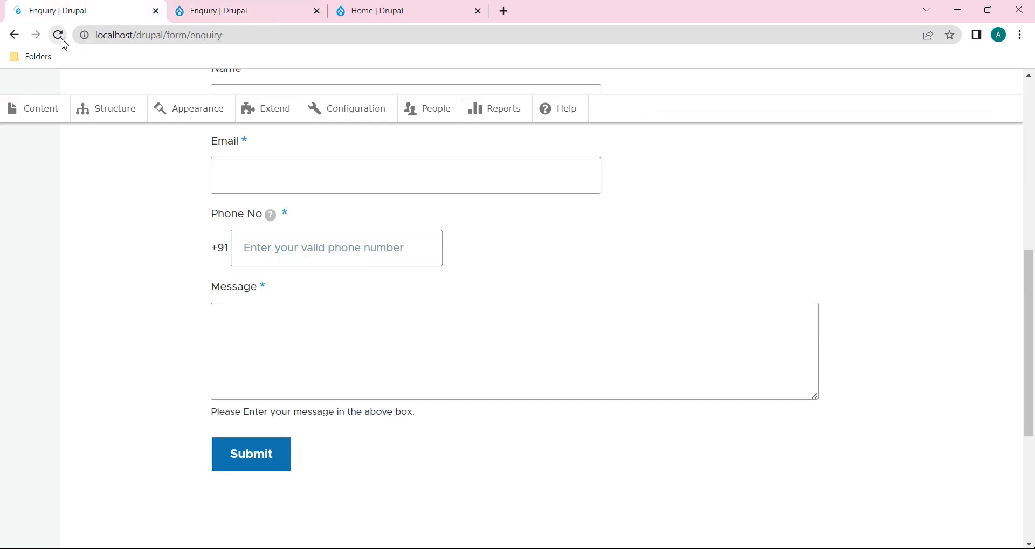
scroll(245, 291, up, 4)
click(275, 347)
text(a)
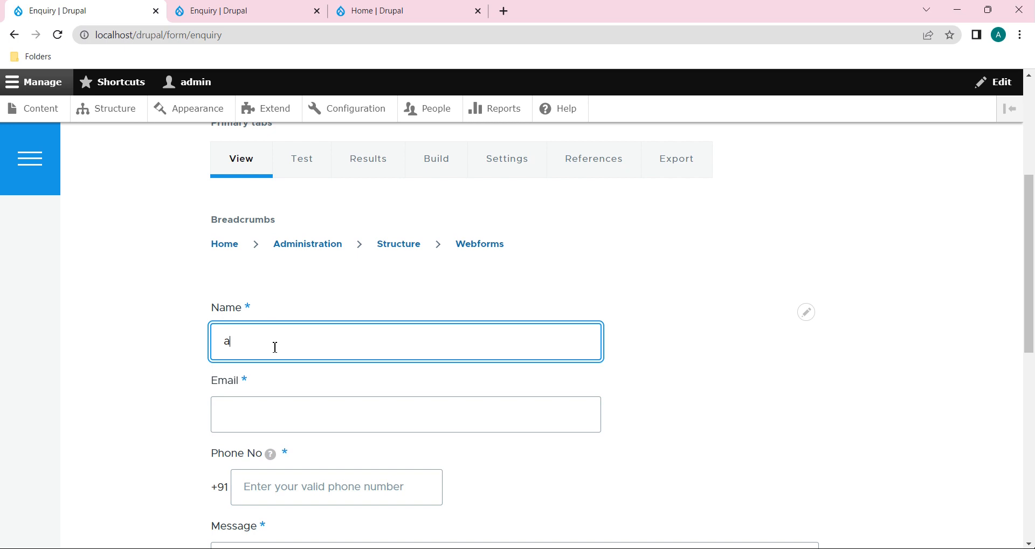
text(bdcd)
click(277, 431)
text(abc@gmail)
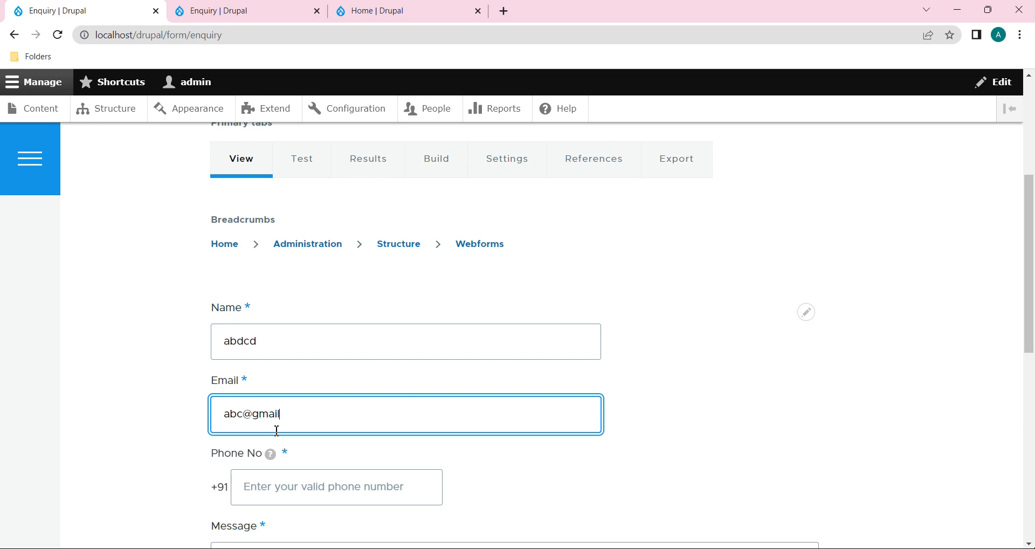
scroll(277, 430, down, 2)
click(293, 356)
text(dfhhsfd)
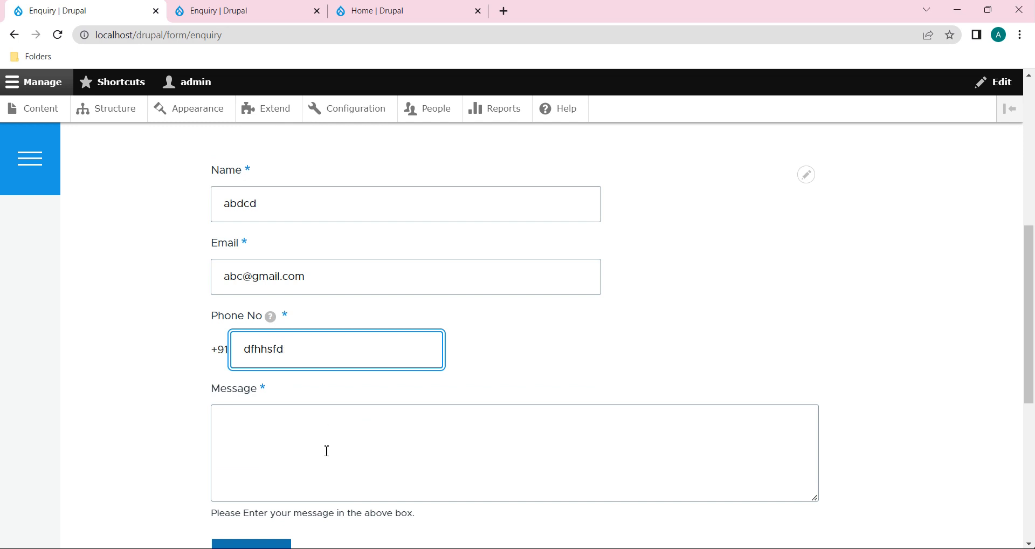
scroll(326, 451, down, 2)
click(254, 430)
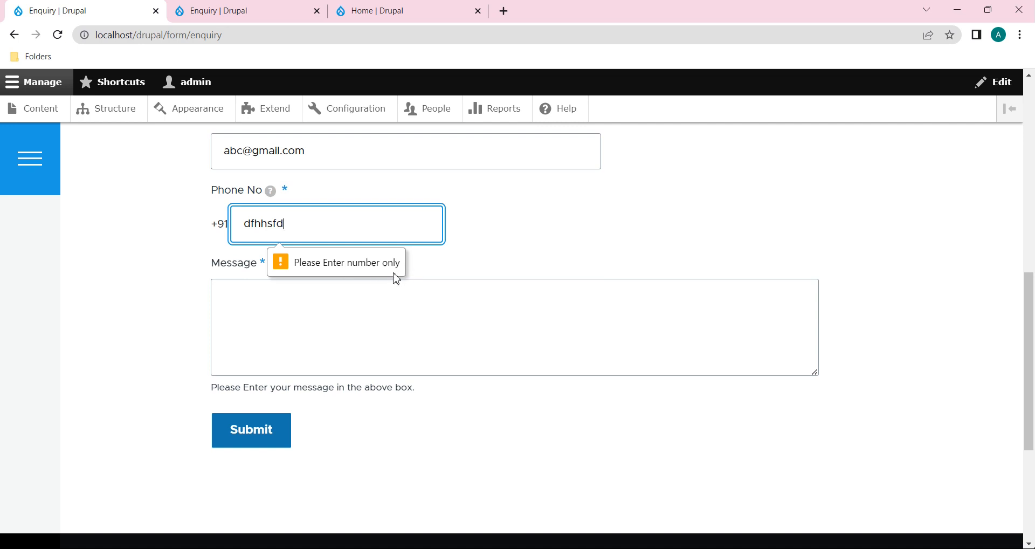
Step: Replace the phone letters with digits and resubmit; the empty Message is now flagged
drag(296, 219, 222, 224)
key(BackSpace)
text(3455426)
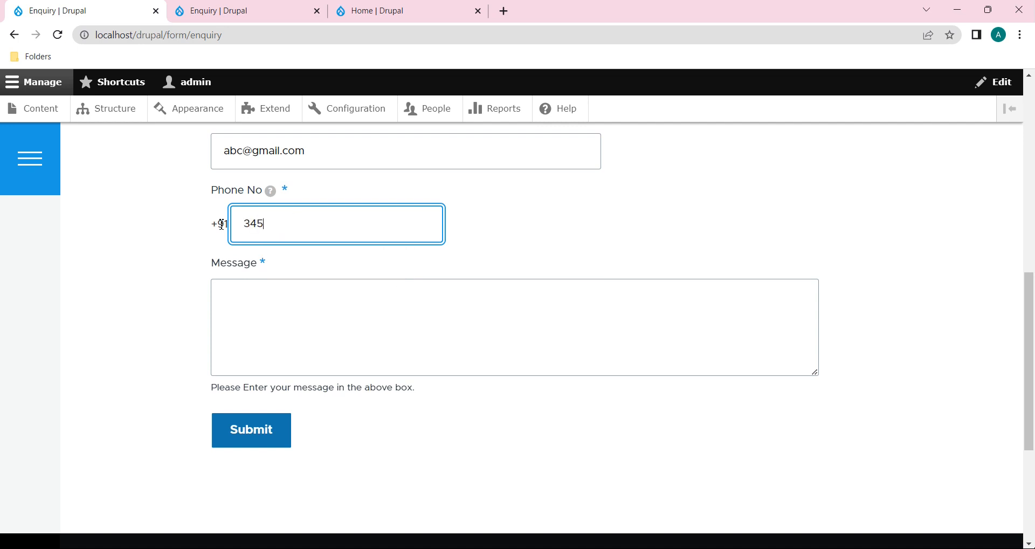
key(BackSpace)
key(BackSpace)
click(249, 439)
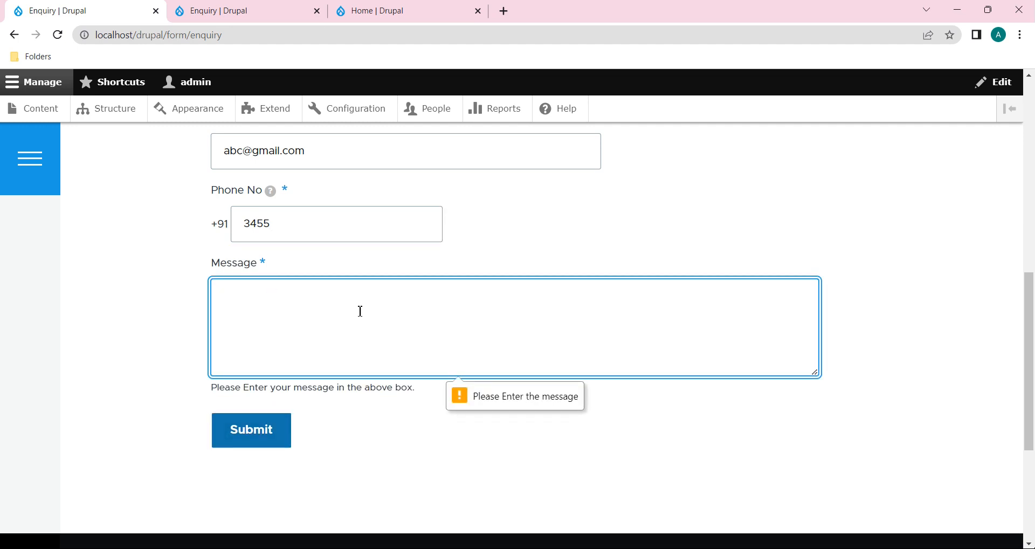
click(298, 215)
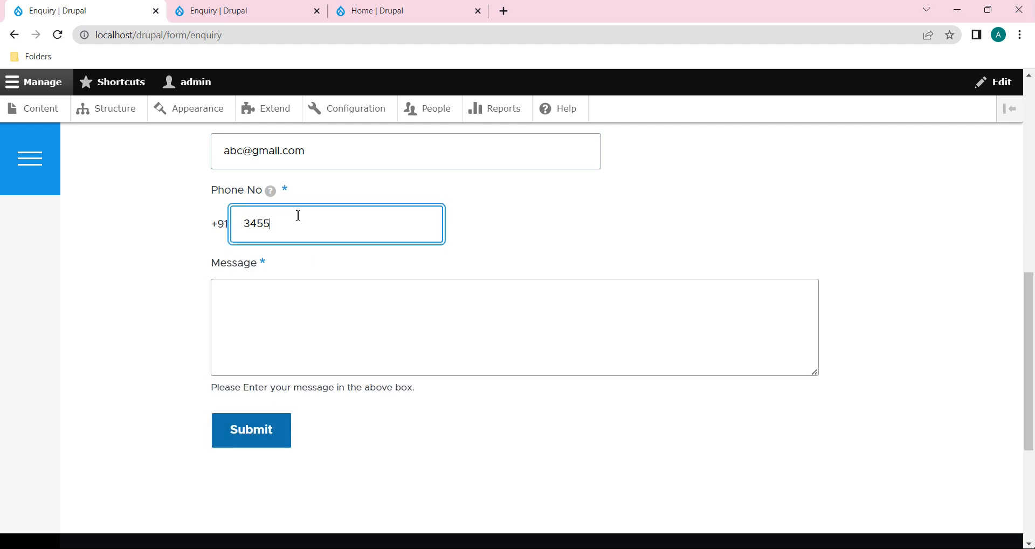
double_click(249, 221)
click(287, 224)
double_click(263, 225)
click(215, 11)
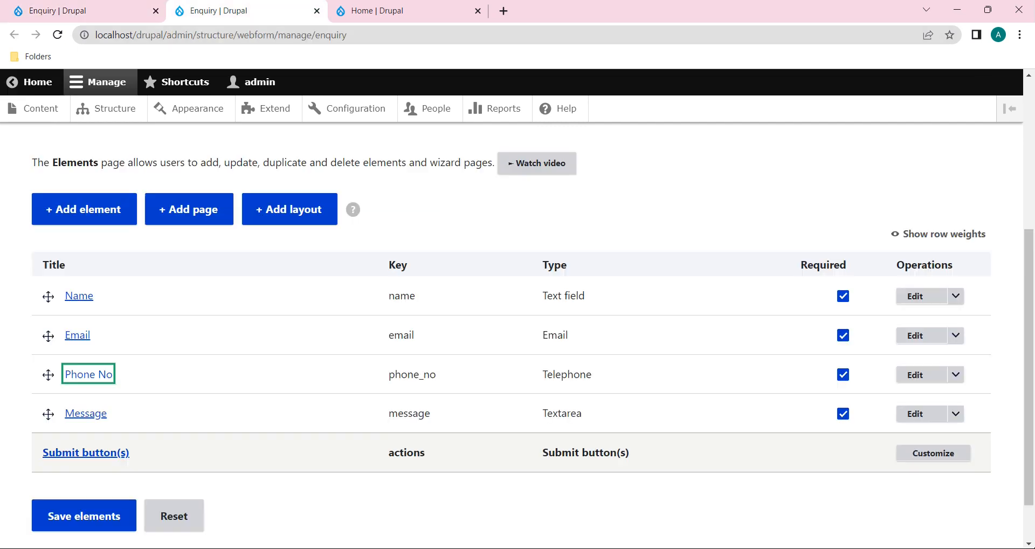
Step: Set Phone No minimum length to 10, matching its maximum length of 10, and save
click(916, 375)
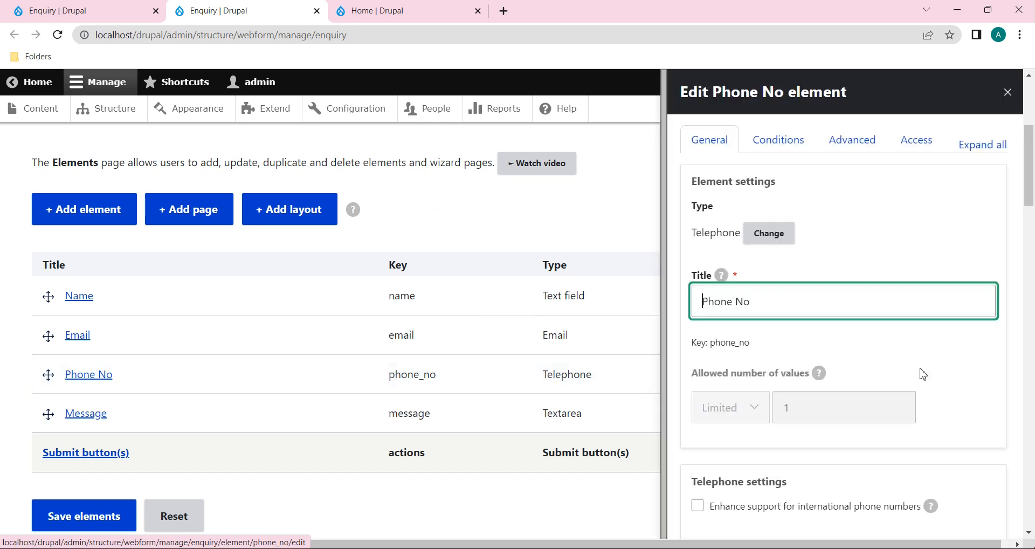
scroll(923, 374, down, 15)
scroll(923, 374, down, 3)
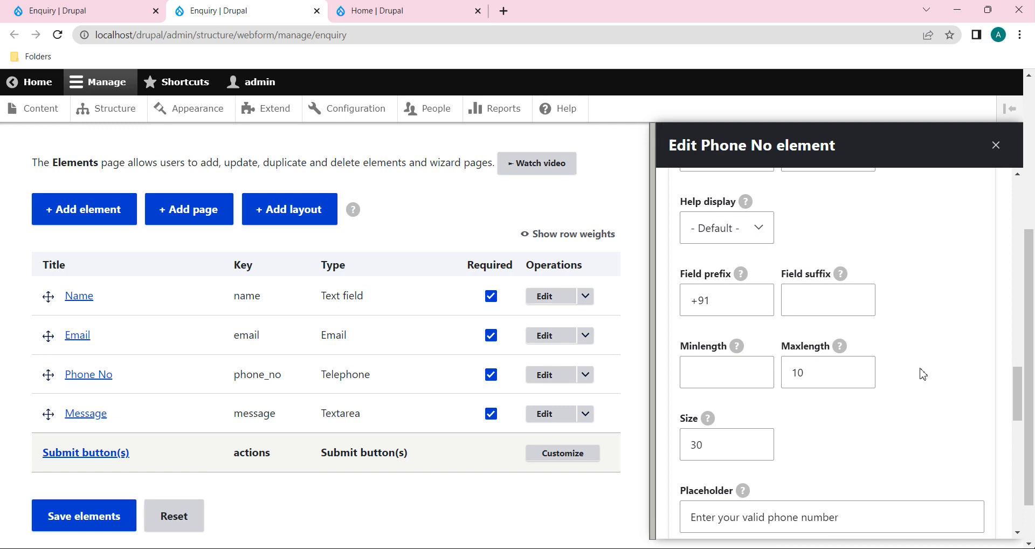
scroll(922, 372, down, 1)
click(822, 349)
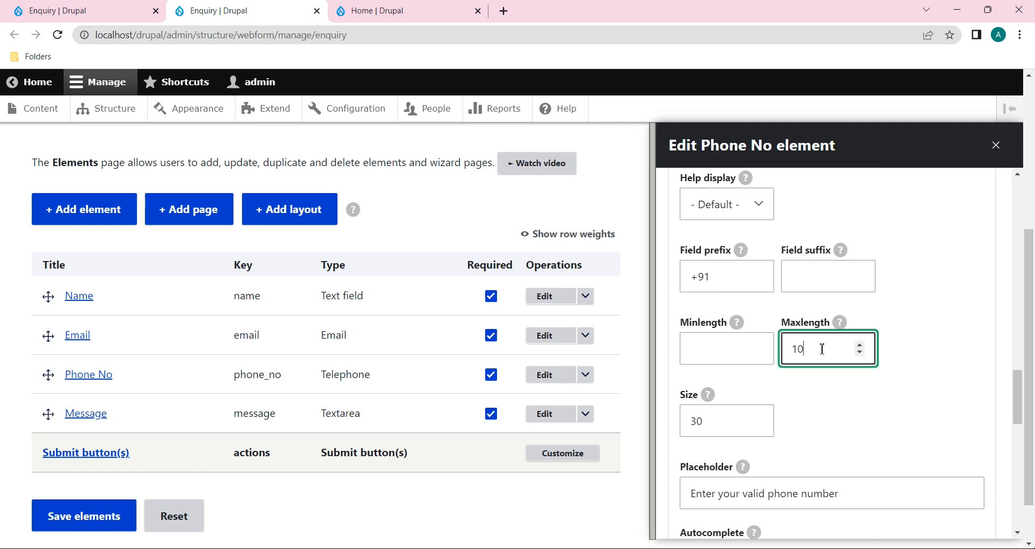
click(713, 349)
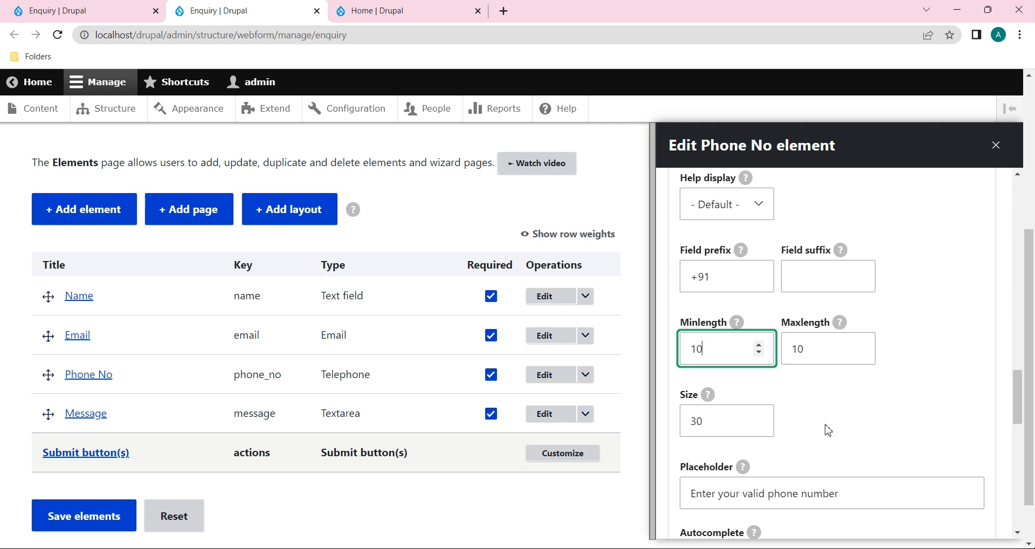
scroll(787, 416, down, 1)
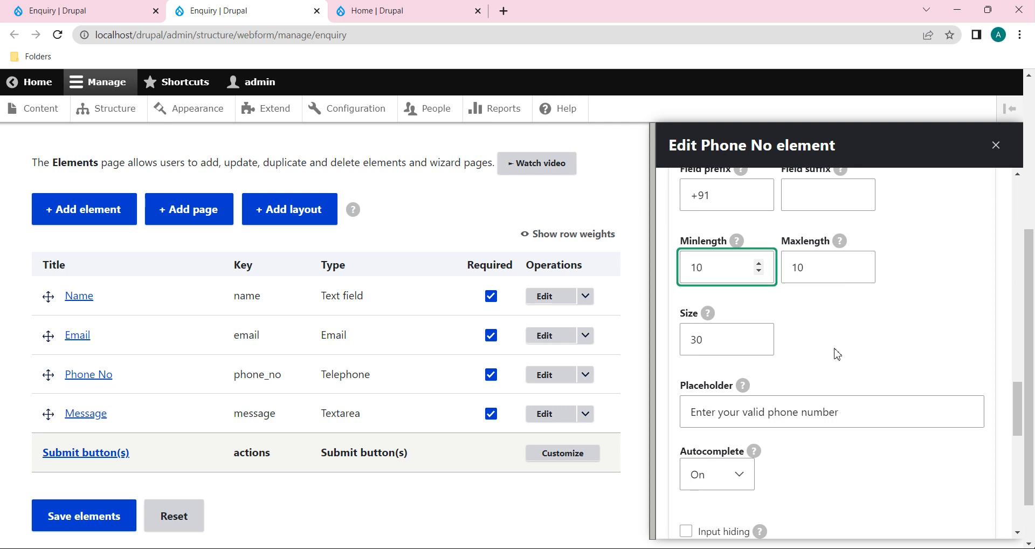
scroll(836, 354, down, 2)
scroll(836, 354, down, 3)
scroll(836, 356, down, 5)
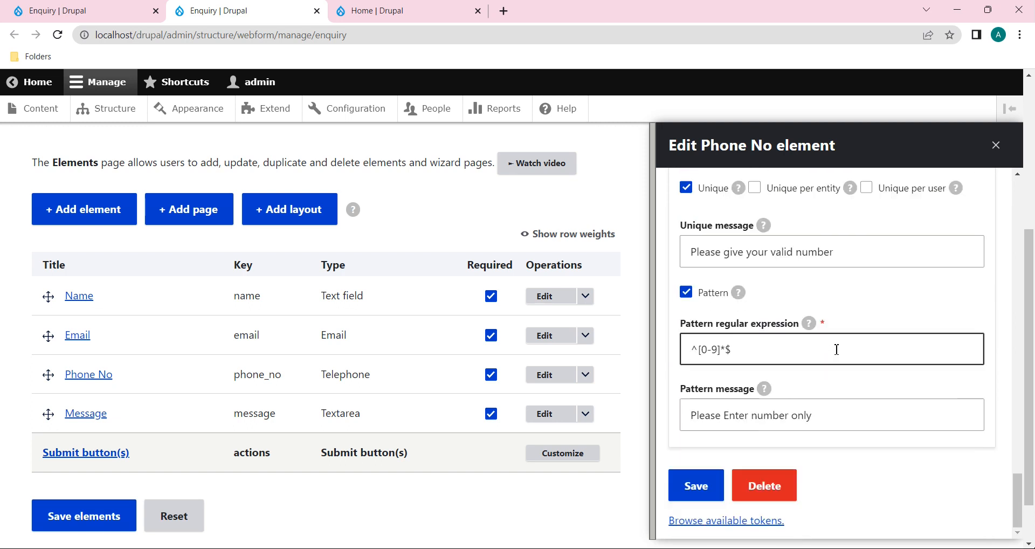
scroll(836, 351, up, 3)
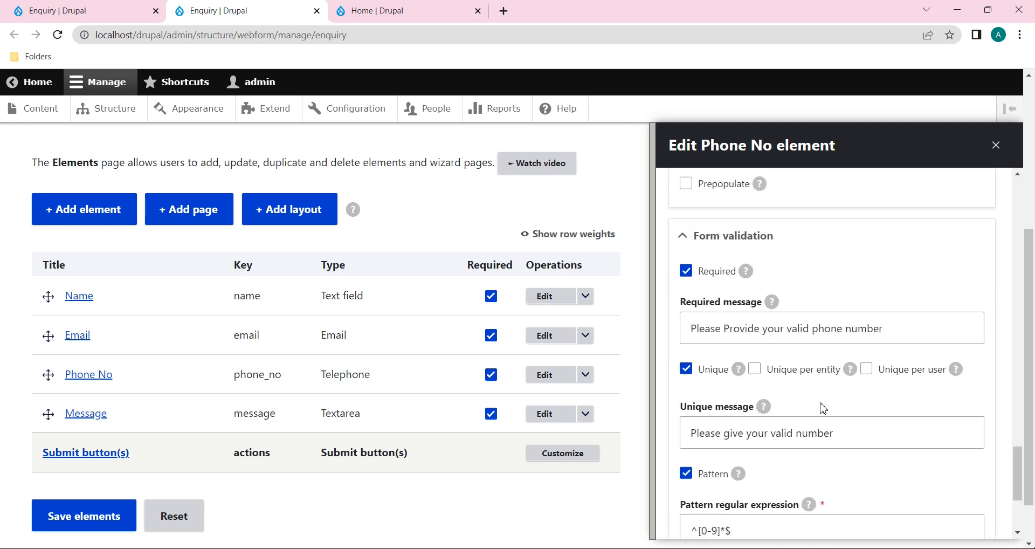
scroll(781, 410, down, 2)
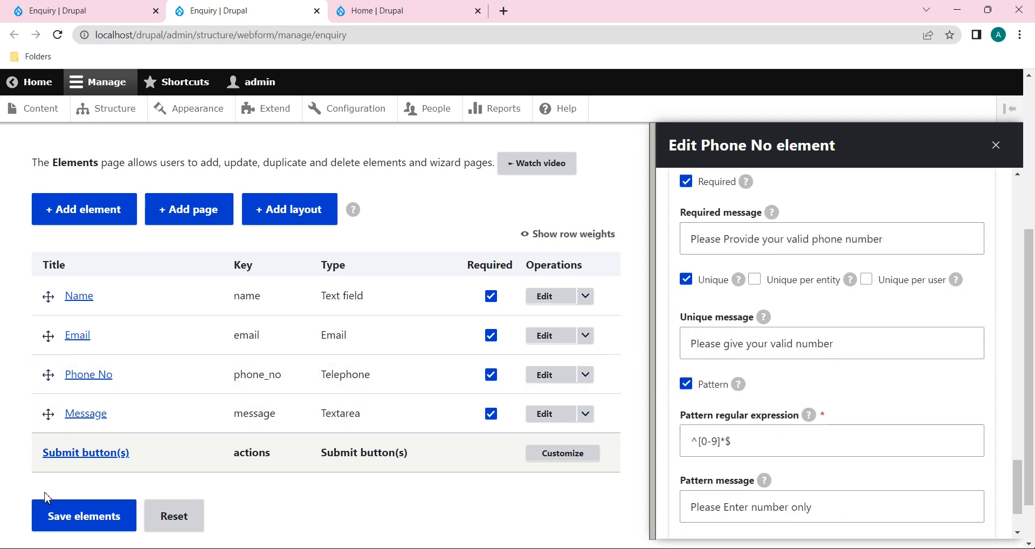
scroll(775, 429, down, 2)
click(694, 491)
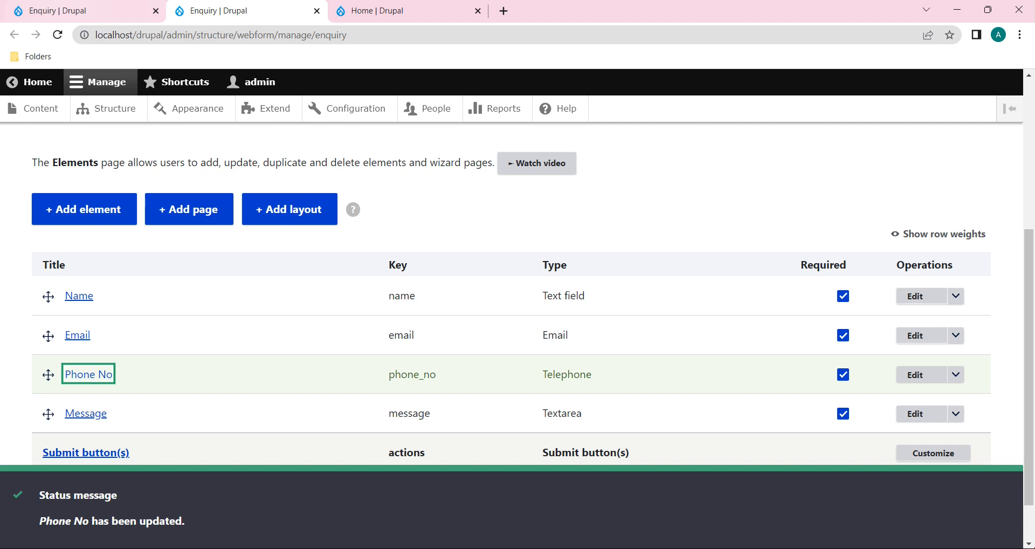
click(59, 11)
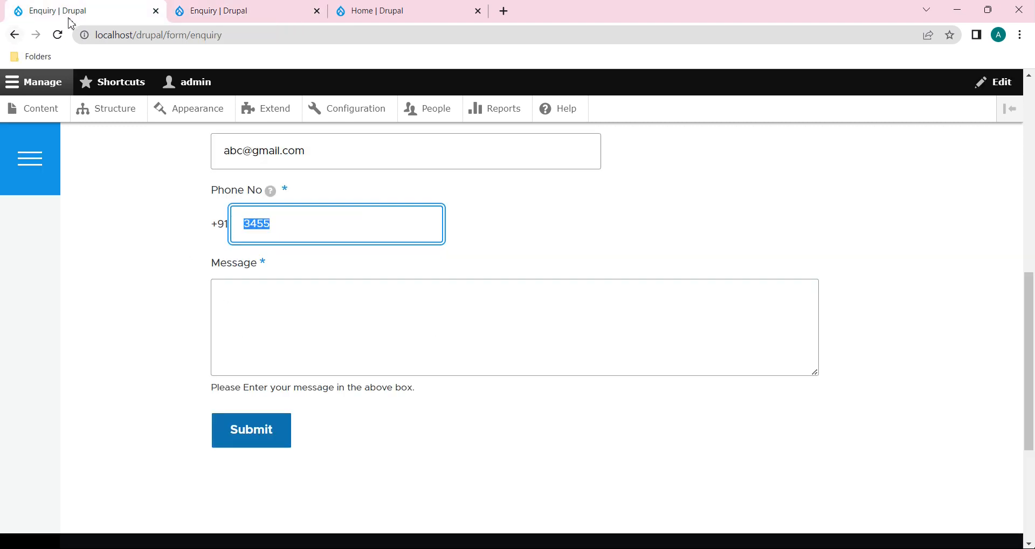
click(58, 34)
scroll(267, 193, up, 4)
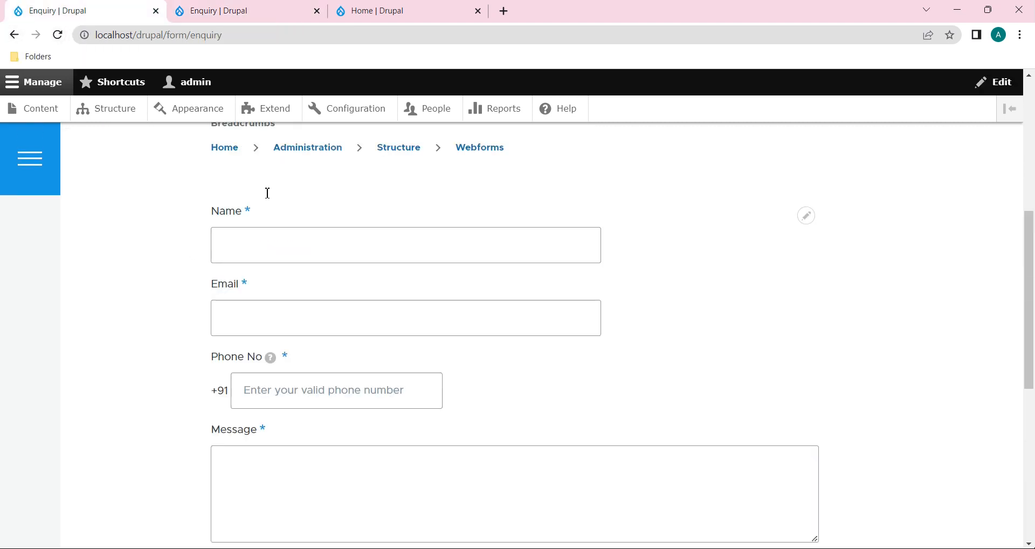
click(289, 273)
text(jhgiudfh)
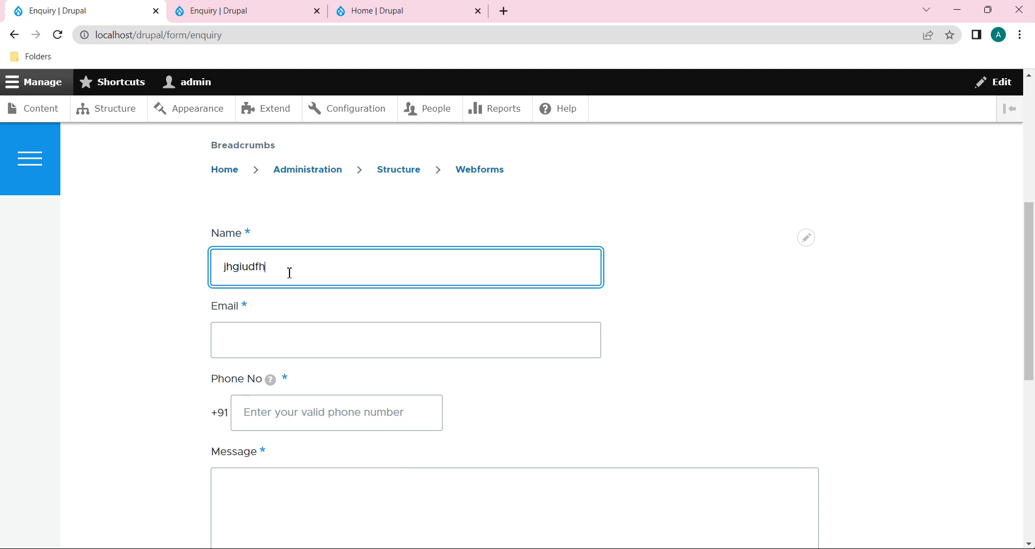
click(286, 343)
scroll(286, 343, down, 3)
click(318, 250)
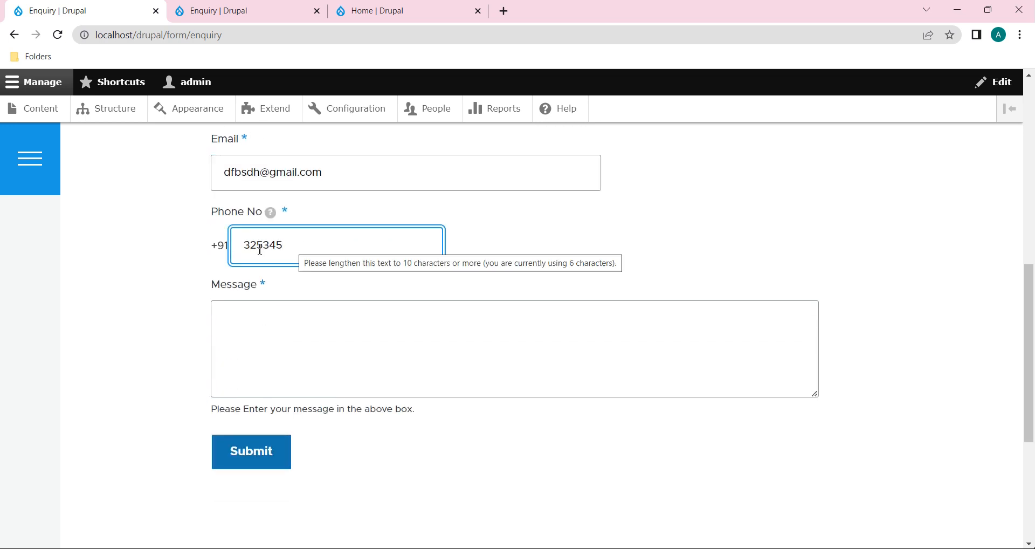
click(249, 454)
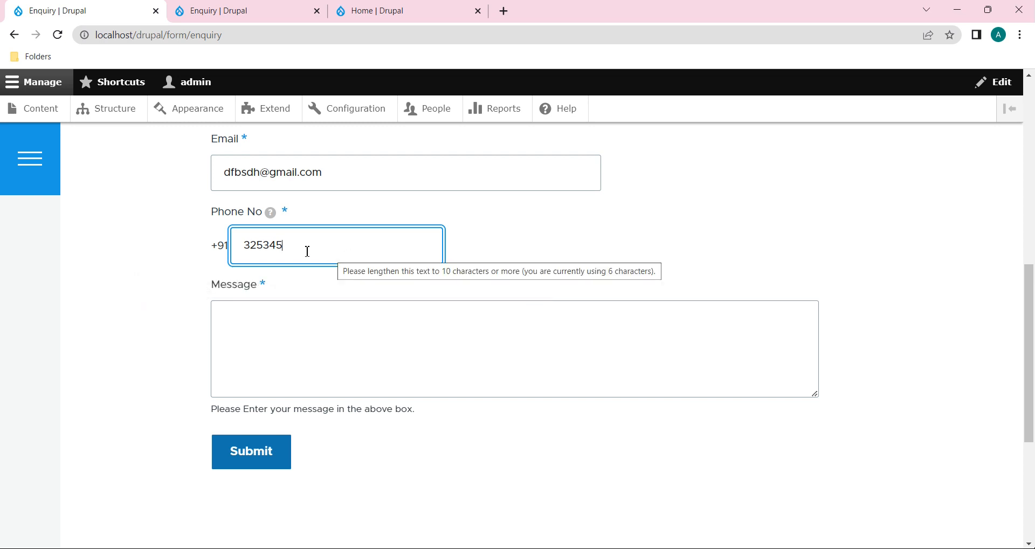
Step: Append 7676 to the phone number and resubmit the enquiry form
text(7676)
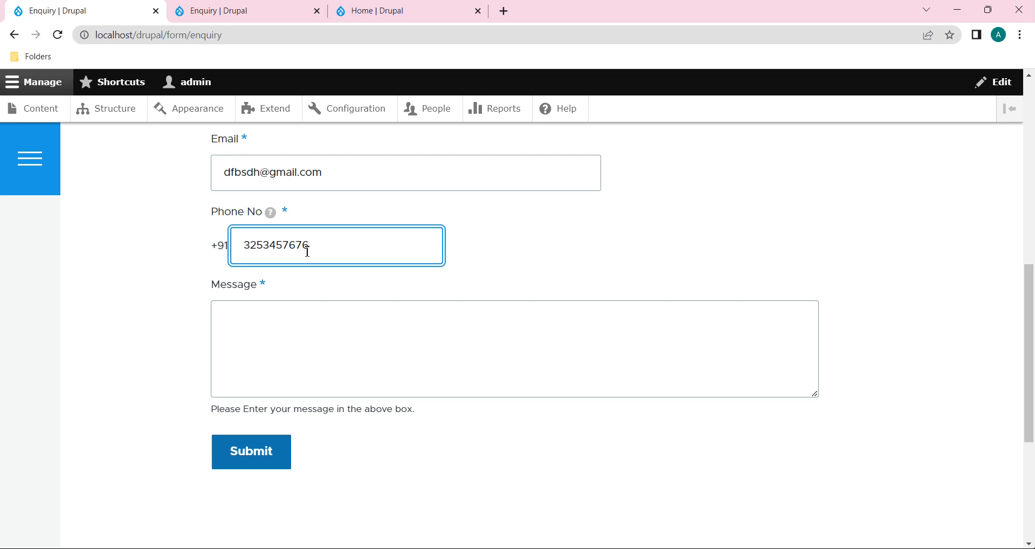
key(shift+Left)
key(shift+Left)
key(shift+Left)
key(shift+Left)
key(shift+Left)
key(shift+Left)
key(shift+Left)
key(shift+Left)
key(shift+Left)
key(shift+Left)
key(Right)
click(266, 463)
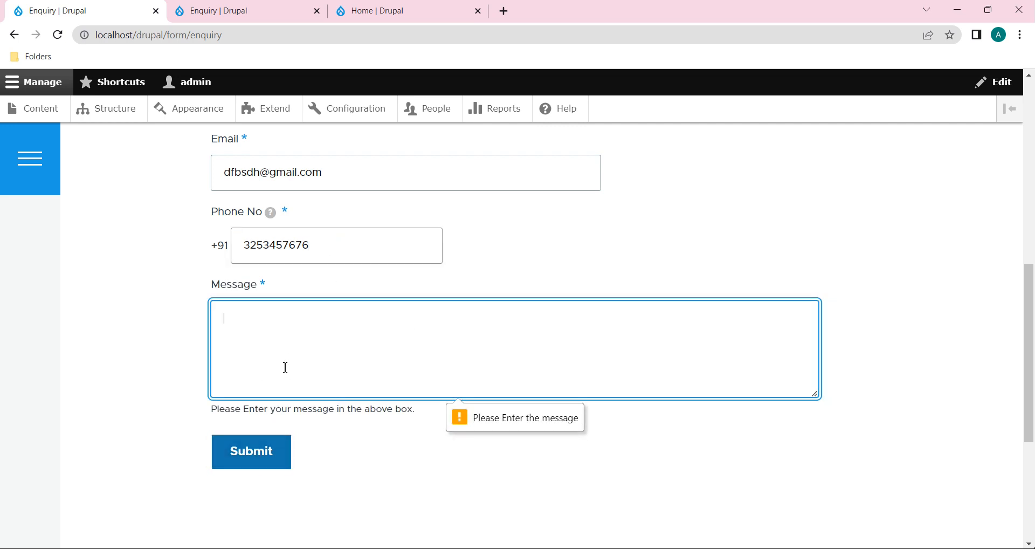
scroll(389, 300, up, 1)
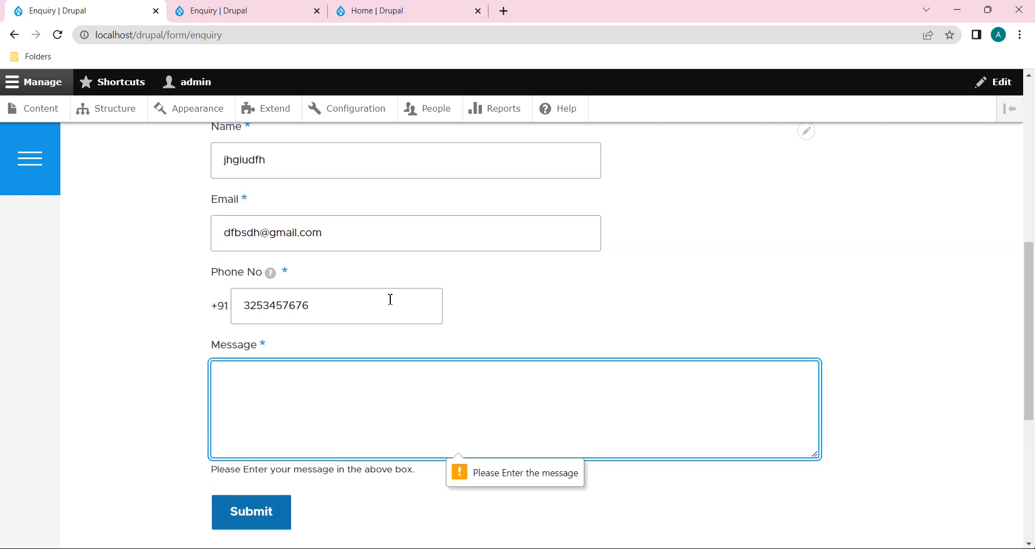
drag(320, 315, 241, 316)
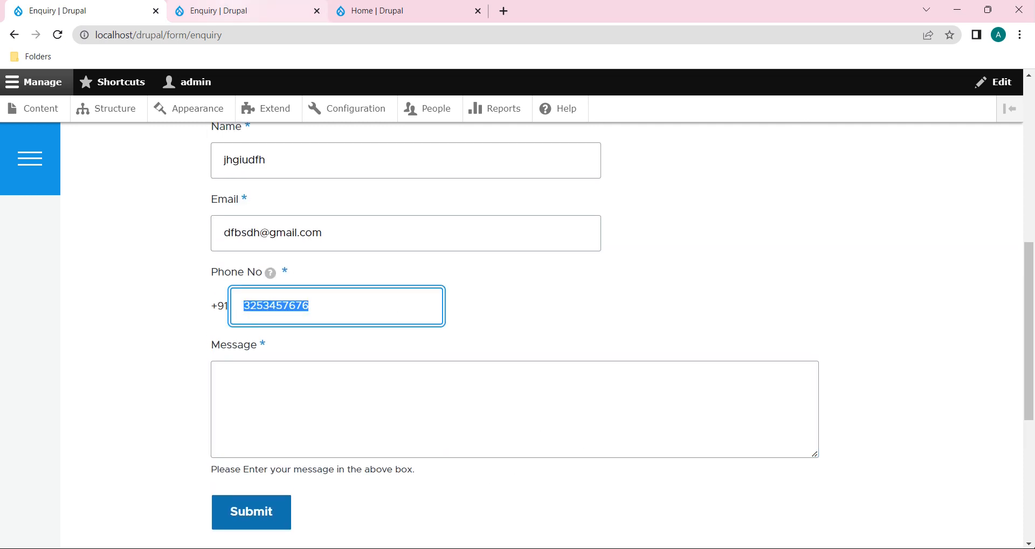
click(270, 12)
click(111, 12)
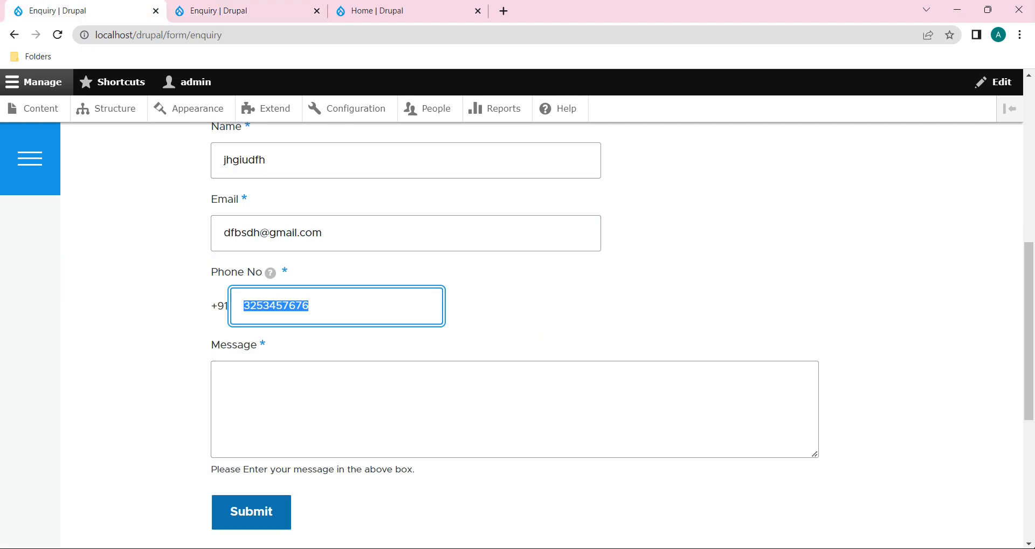
click(331, 303)
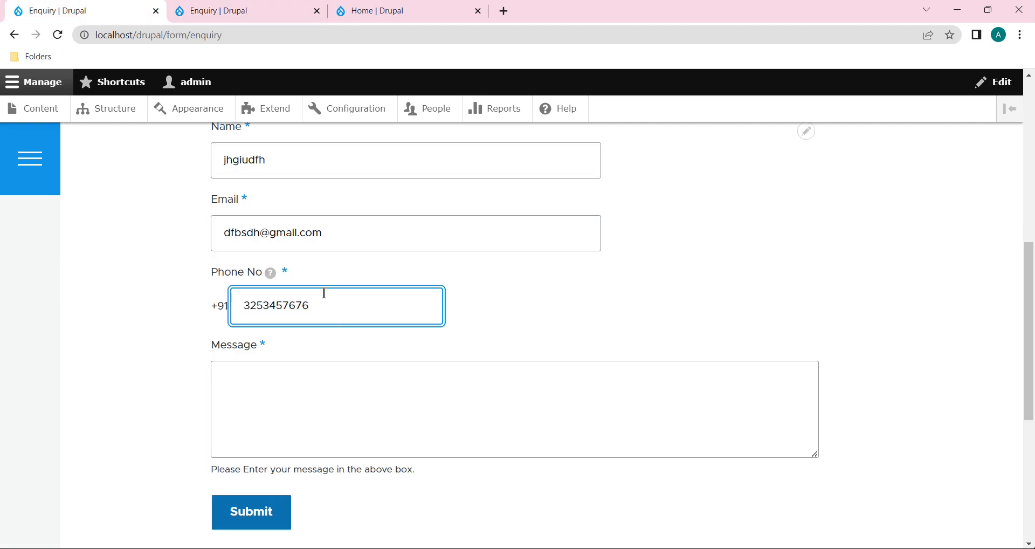
key(BackSpace)
key(BackSpace)
key(BackSpace)
key(BackSpace)
key(BackSpace)
key(BackSpace)
key(BackSpace)
key(BackSpace)
key(BackSpace)
text(1234567890)
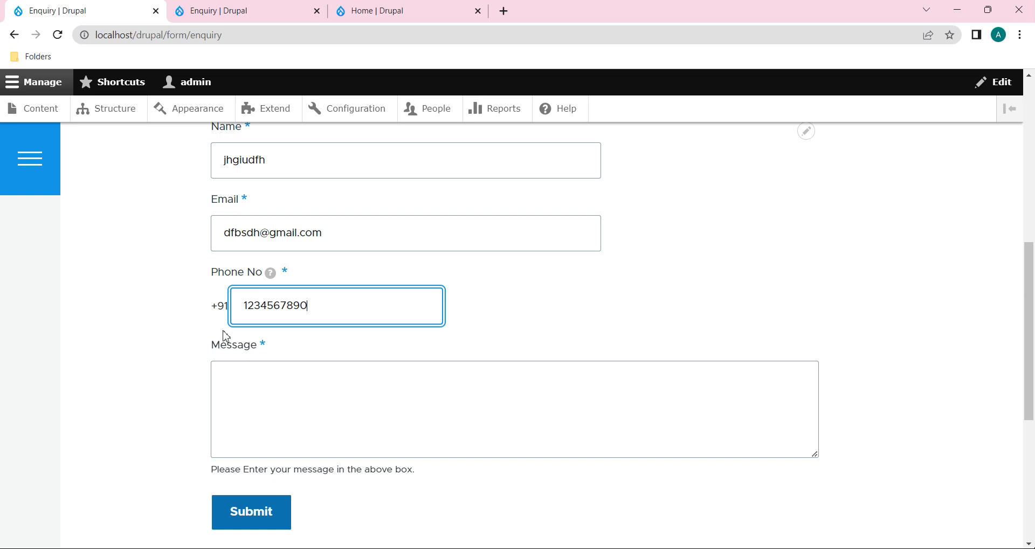
click(288, 370)
text(hjgdf sdfghs sdfks)
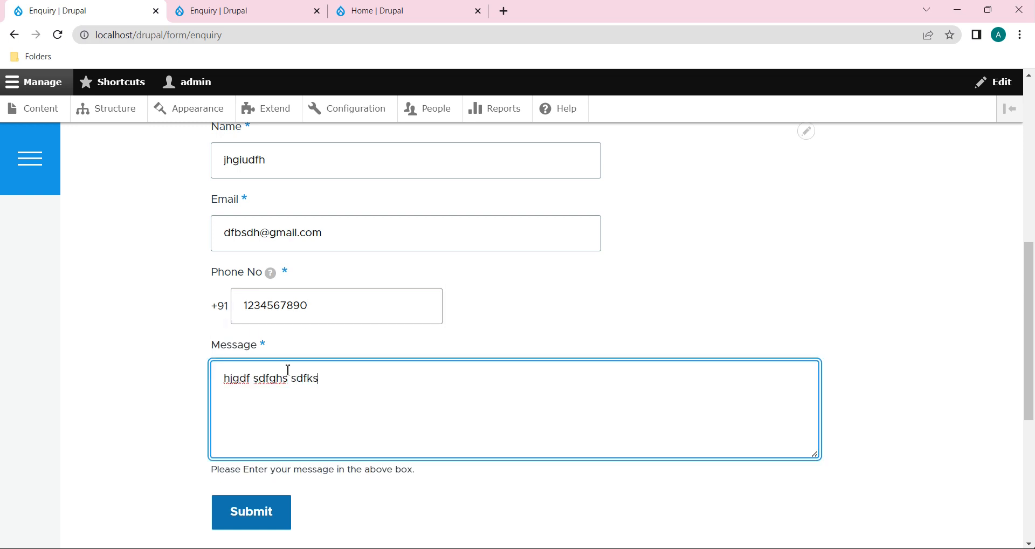
click(260, 510)
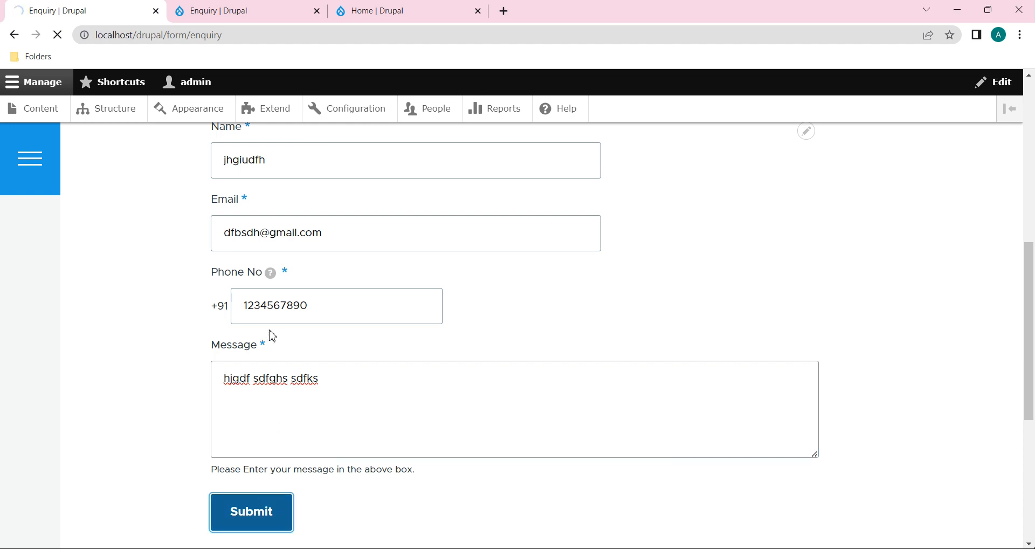
click(259, 416)
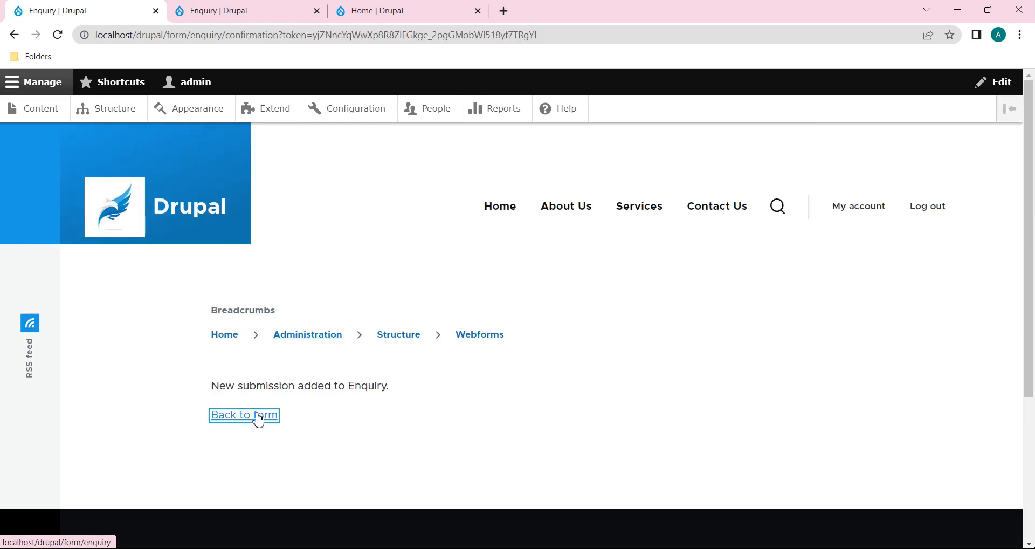
scroll(258, 419, down, 5)
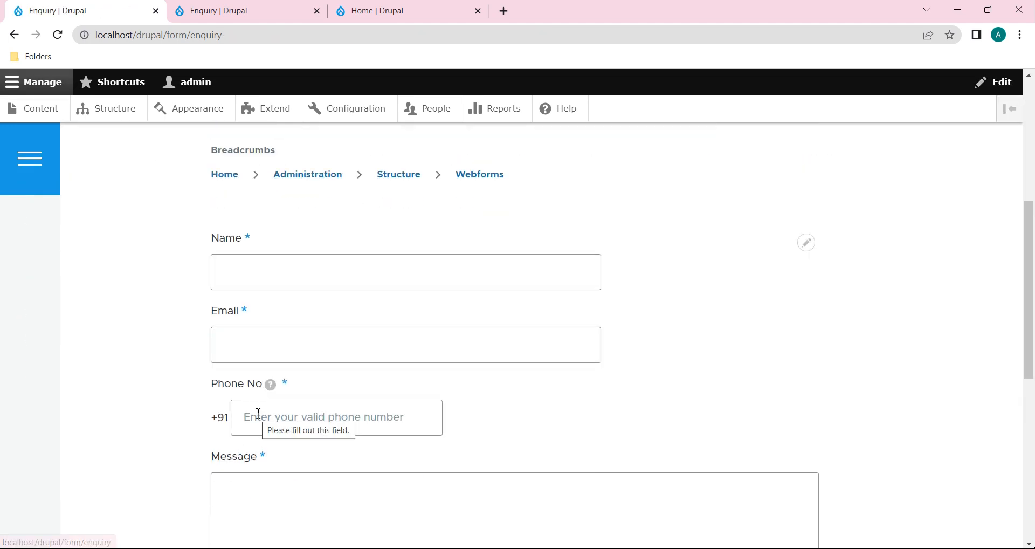
click(285, 269)
text(jcuid)
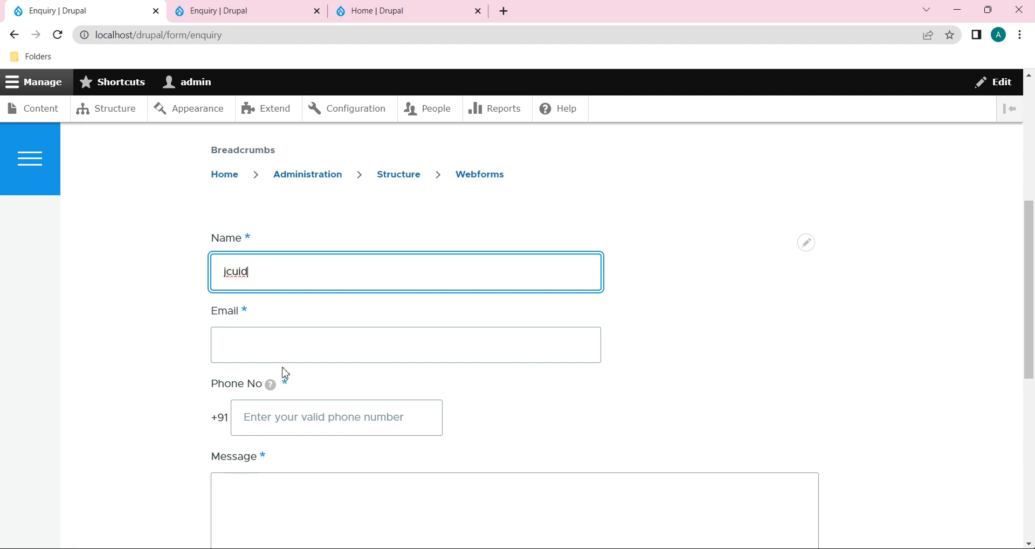
click(296, 343)
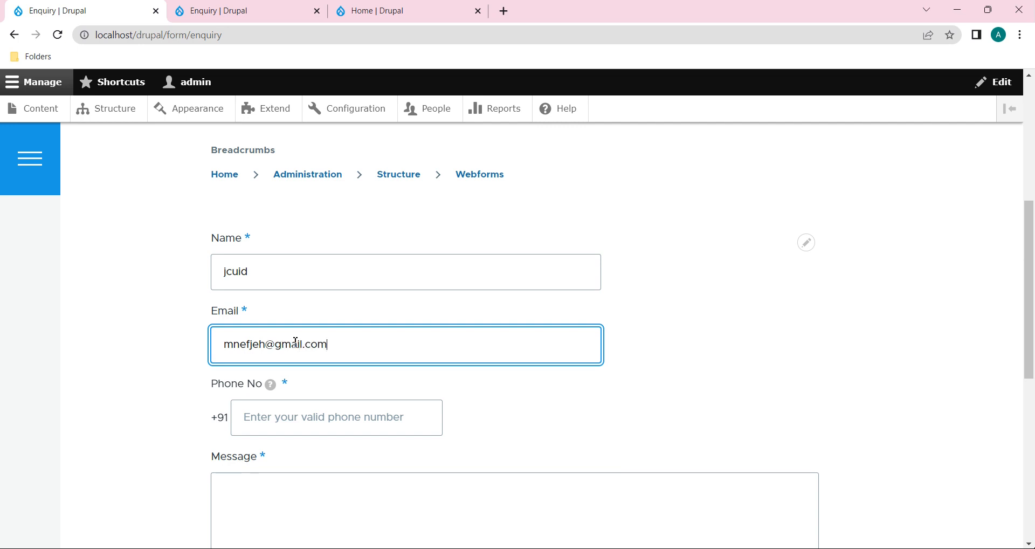
scroll(294, 342, down, 2)
click(301, 317)
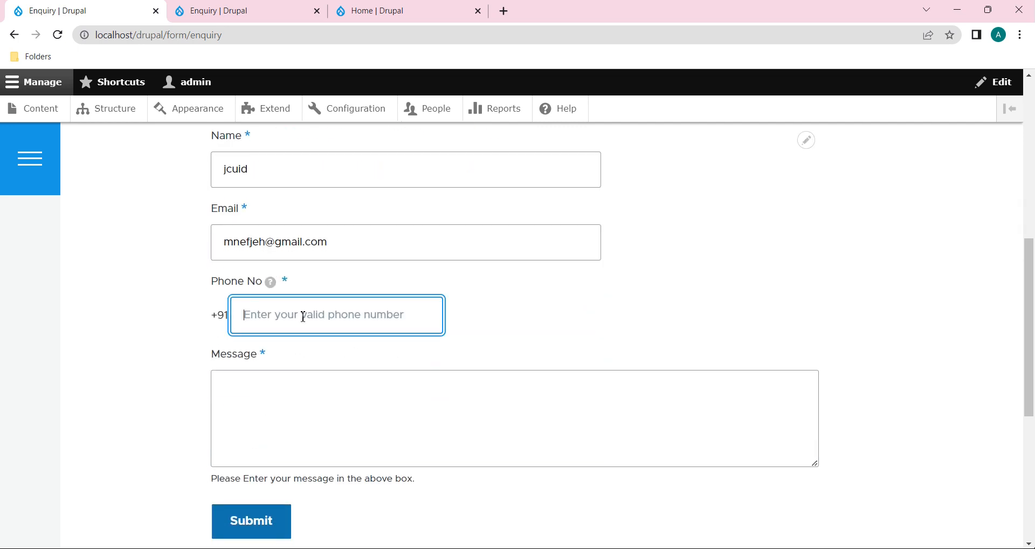
text(1234567890)
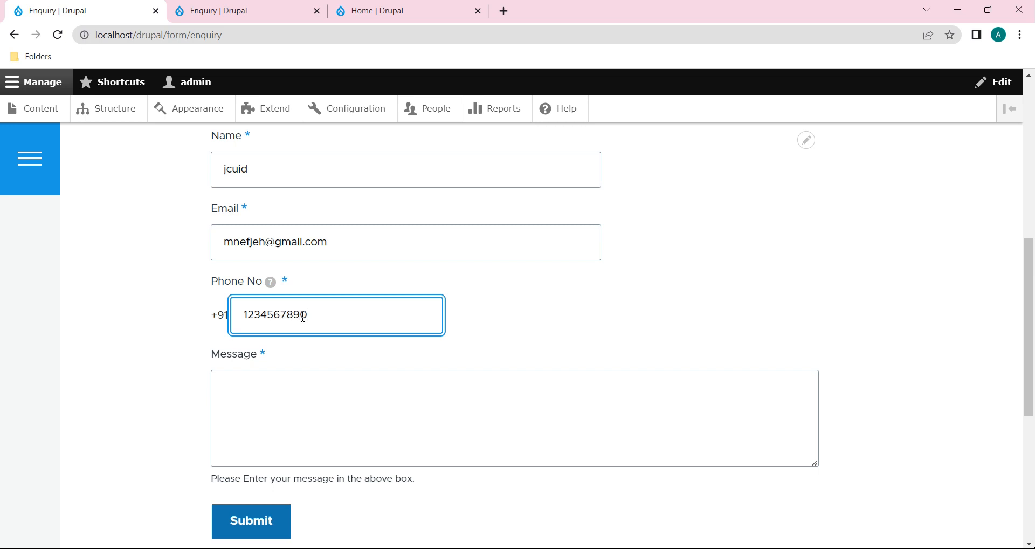
scroll(302, 315, down, 1)
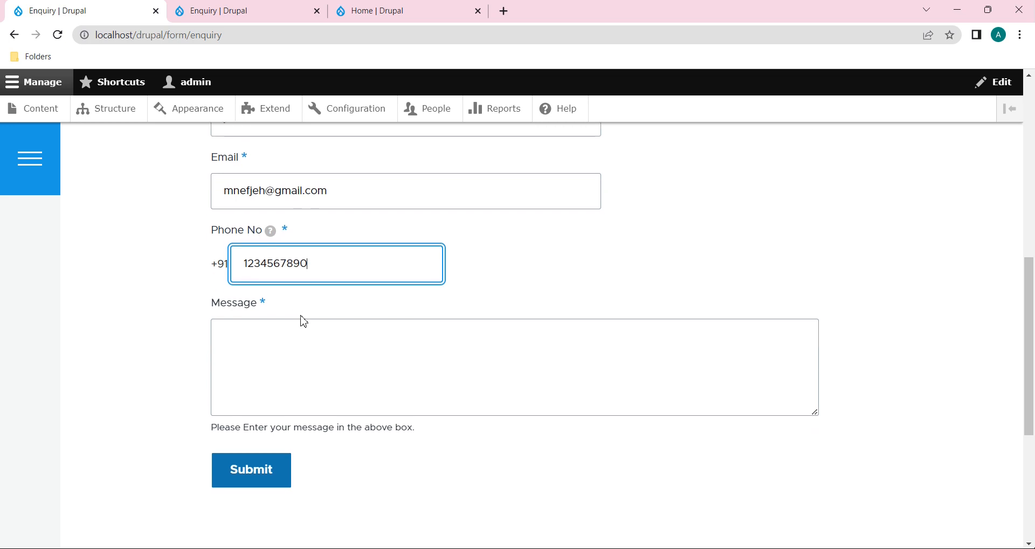
click(291, 333)
text(nfi sdsfbh sdfbk)
click(261, 474)
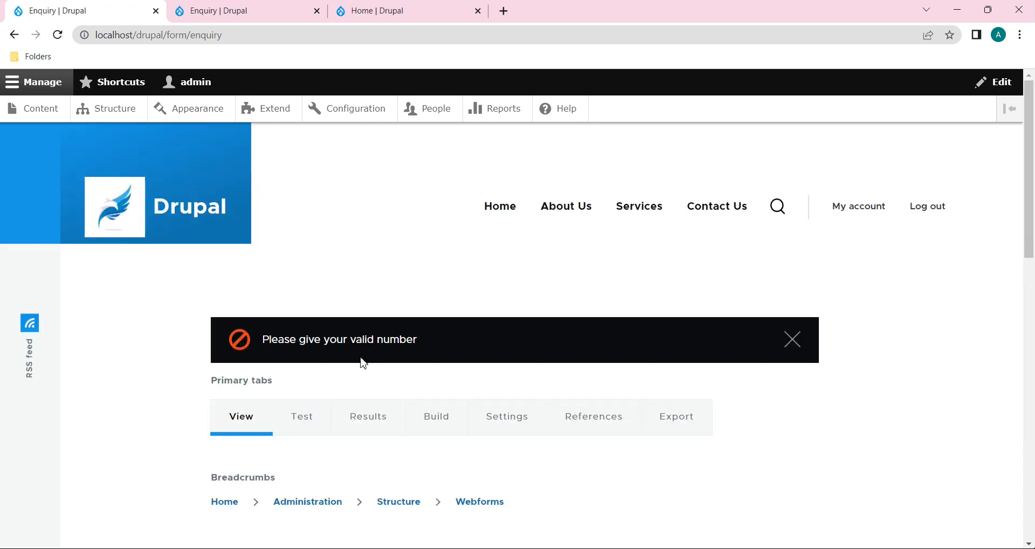
Step: Review the filled enquiry form and reload the page, resending the entered data
scroll(415, 345, down, 6)
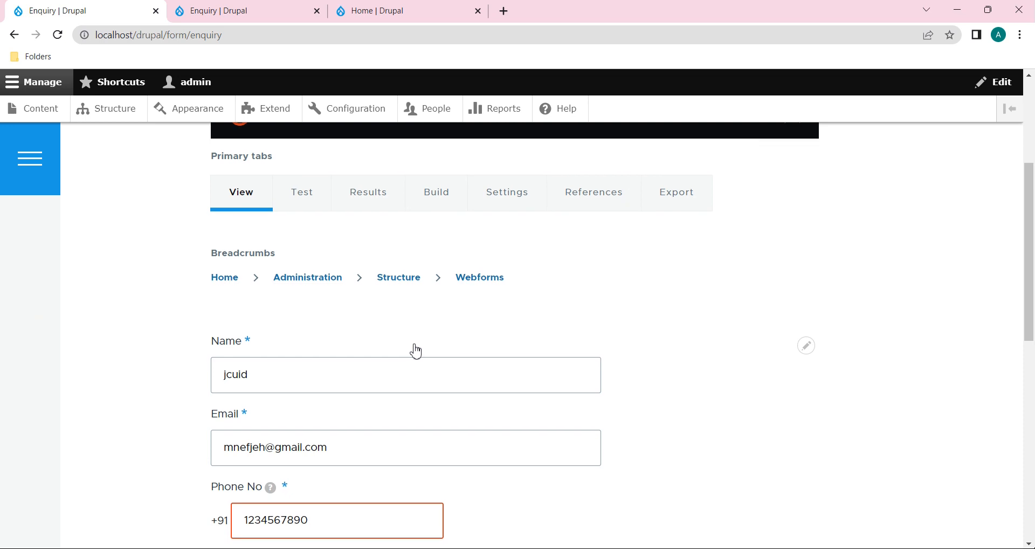
scroll(351, 404, down, 3)
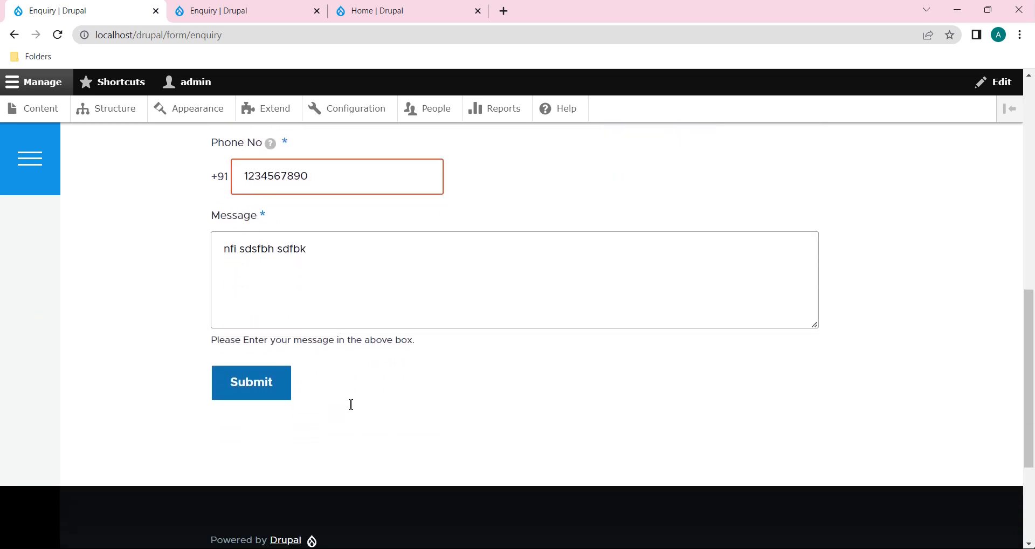
scroll(351, 404, up, 6)
scroll(351, 410, down, 3)
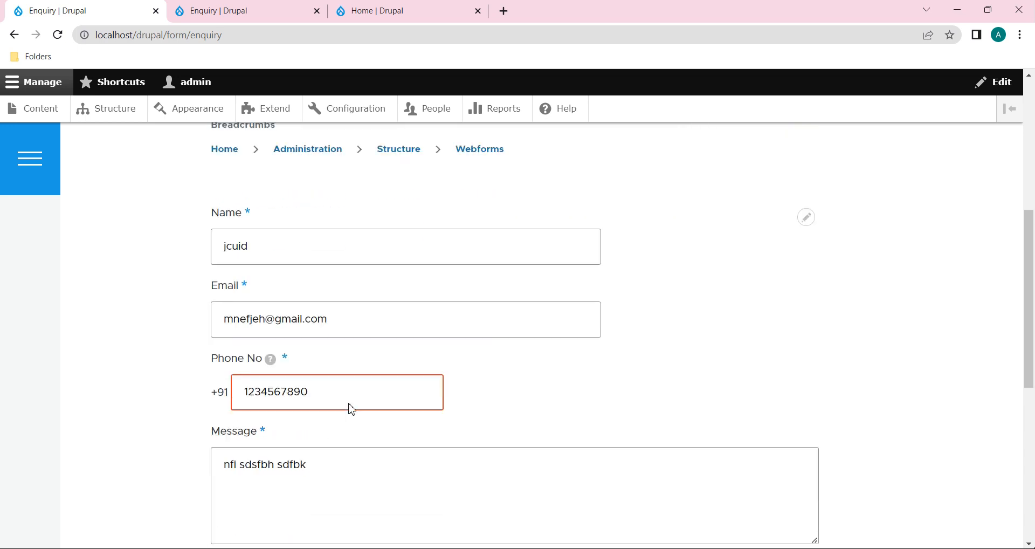
click(334, 370)
drag(333, 371, 240, 371)
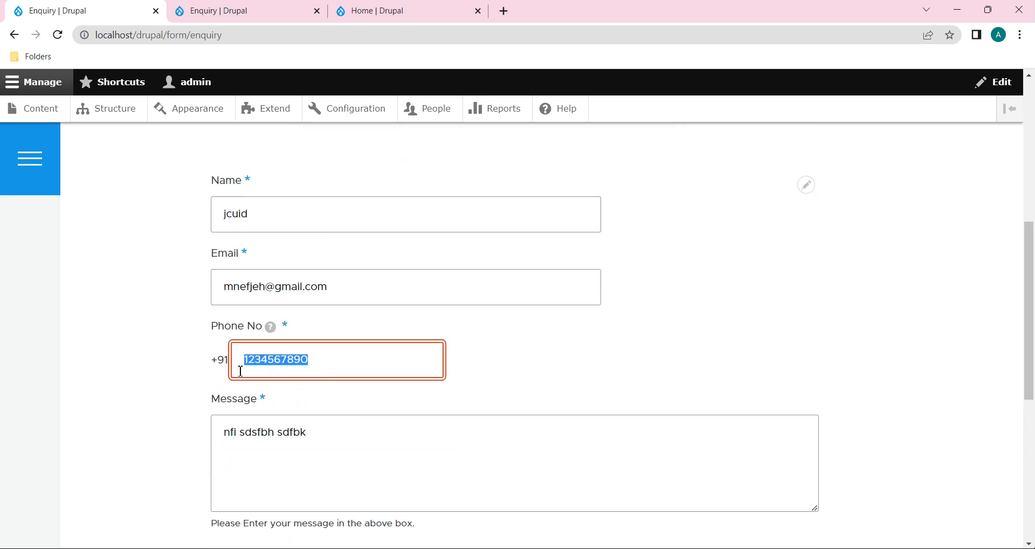
click(475, 384)
scroll(475, 383, down, 2)
click(369, 337)
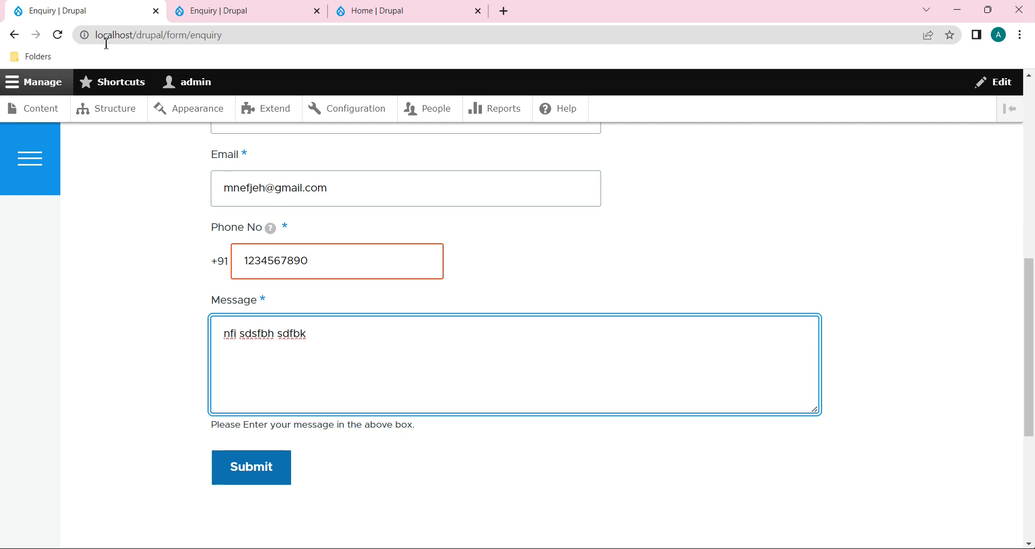
click(63, 36)
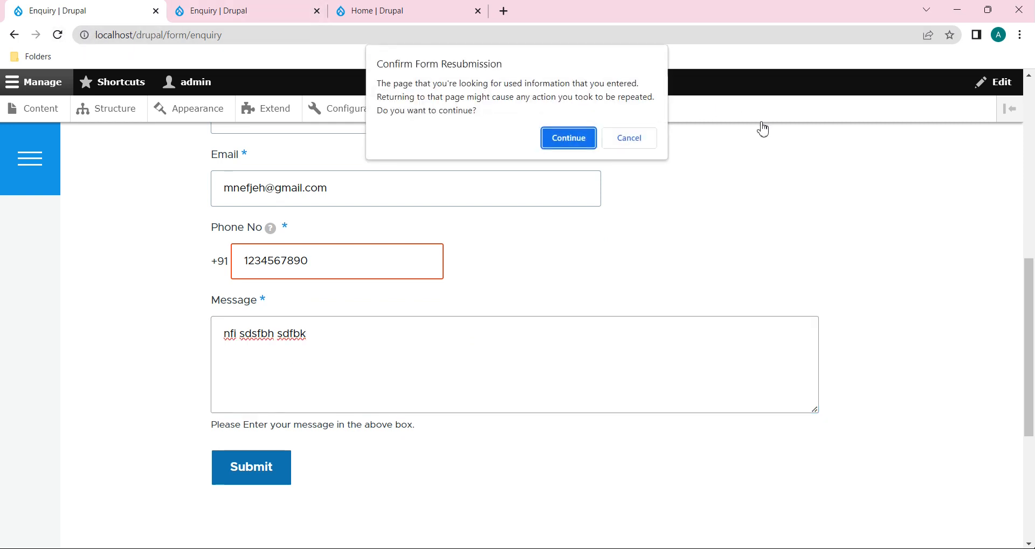
click(570, 139)
Step: Append '123 %$5' to the end of the Message text
key(ctrl+Tab)
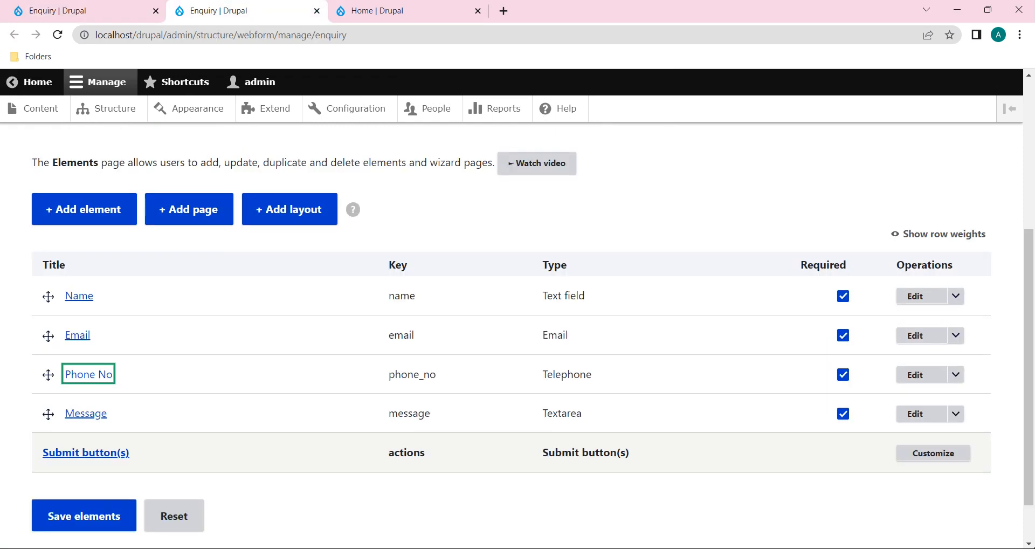
key(ctrl+shift+Tab)
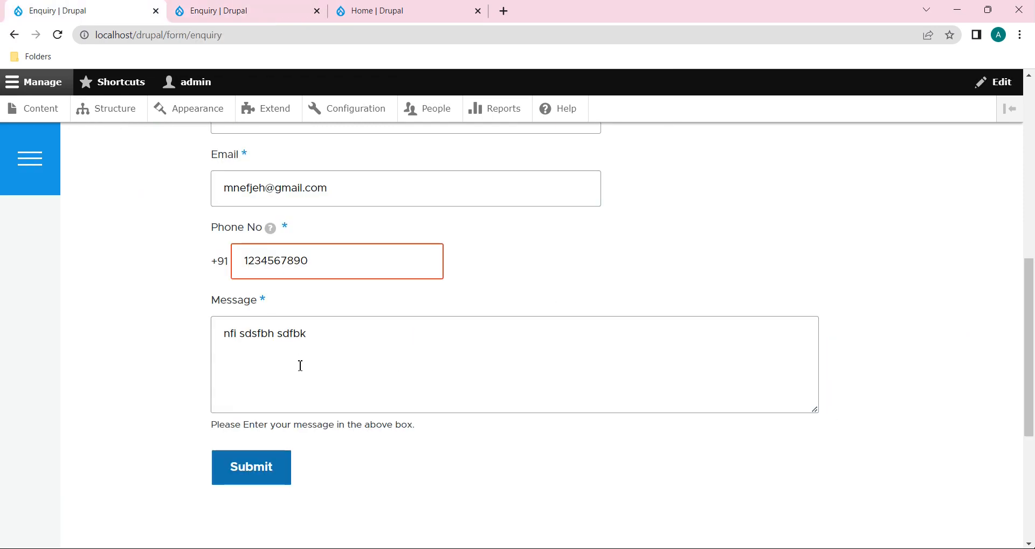
click(328, 338)
key(ctrl+shift+Left)
key(ctrl+shift+Left)
key(ctrl+shift+Left)
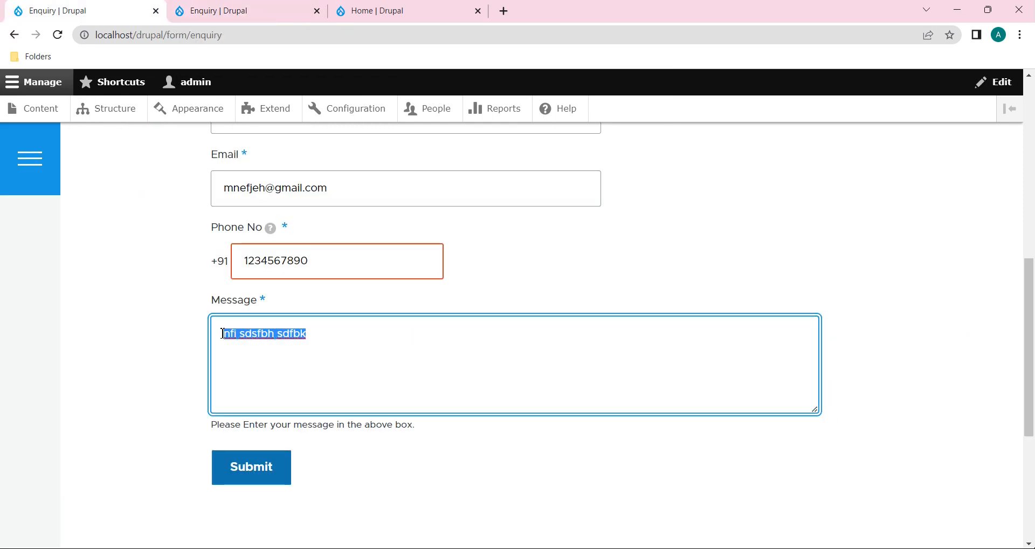
click(353, 343)
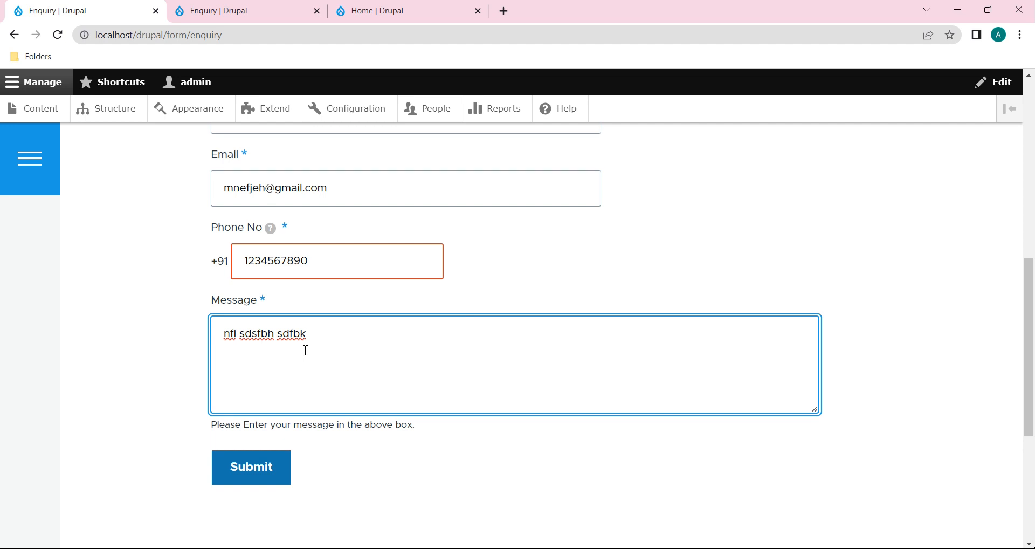
click(59, 35)
click(571, 140)
click(331, 334)
text(123 %$5)
click(252, 474)
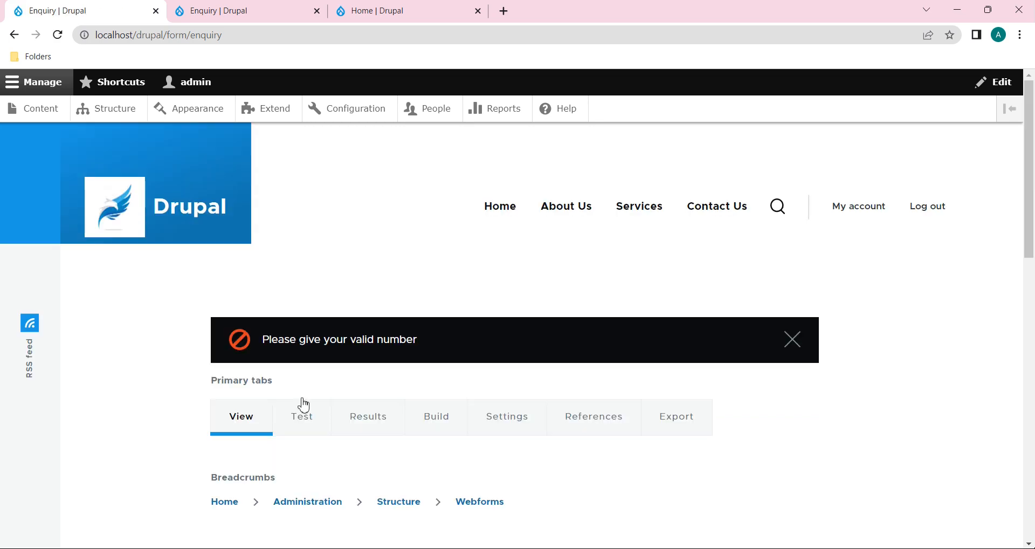
scroll(410, 391, down, 3)
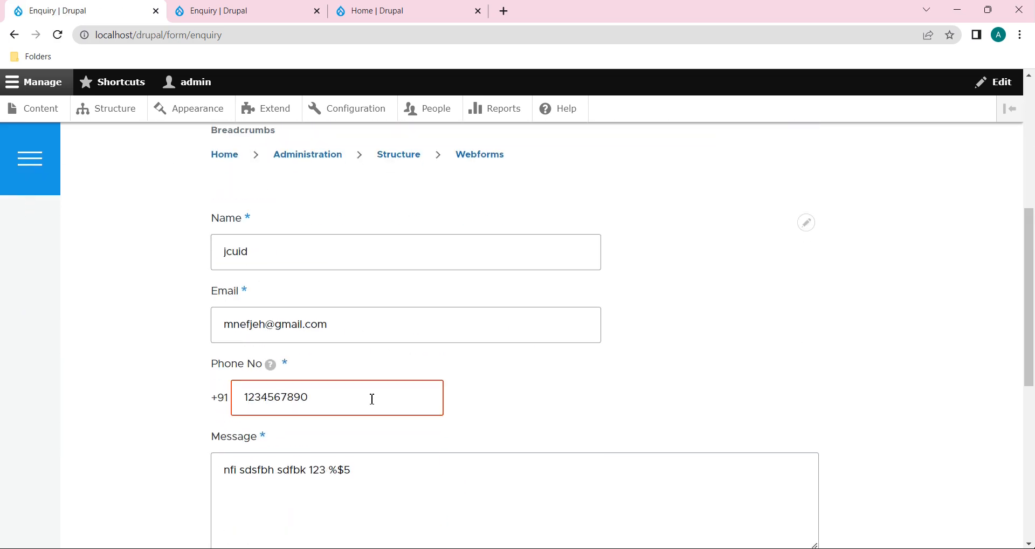
click(290, 399)
key(BackSpace)
key(BackSpace)
key(BackSpace)
text(567)
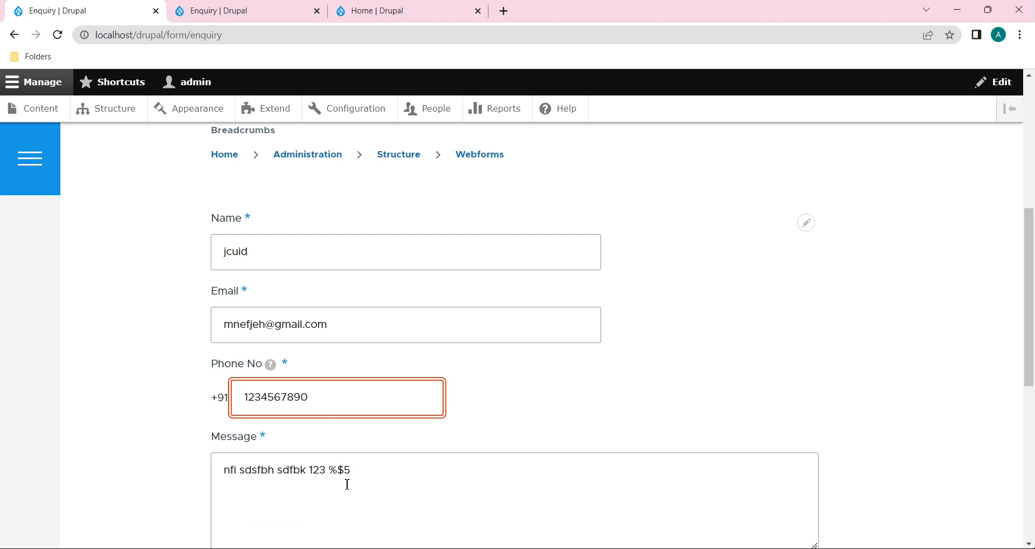
scroll(347, 484, down, 3)
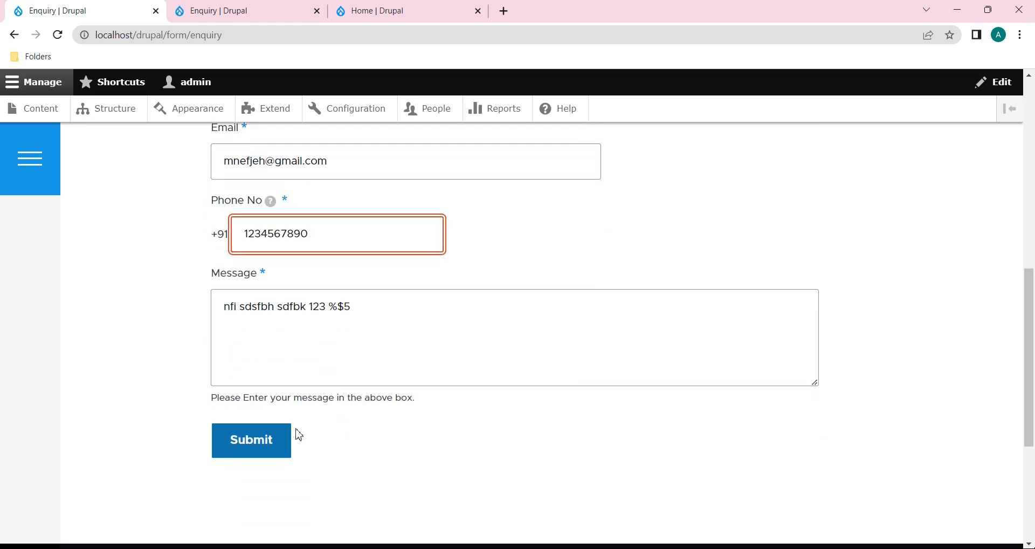
drag(281, 236, 255, 239)
text(6789)
drag(311, 308, 358, 306)
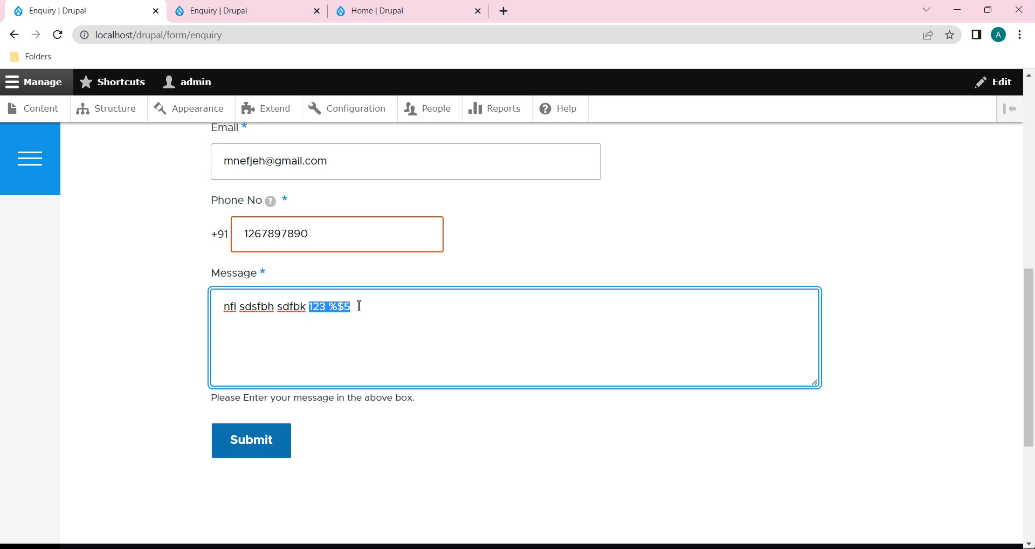
click(266, 439)
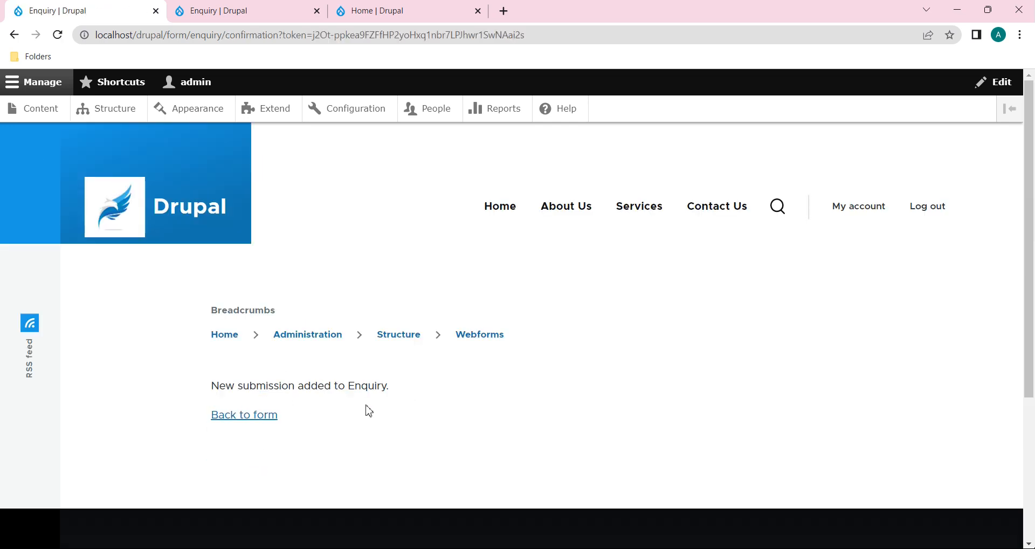
Step: Return to a blank enquiry form with the Message box focused
click(278, 422)
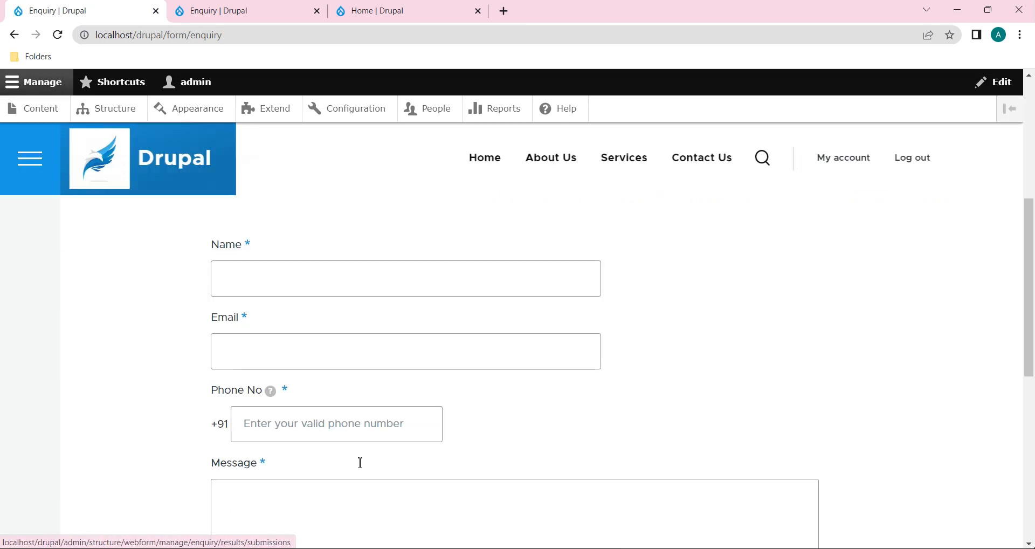
scroll(360, 462, down, 3)
click(324, 341)
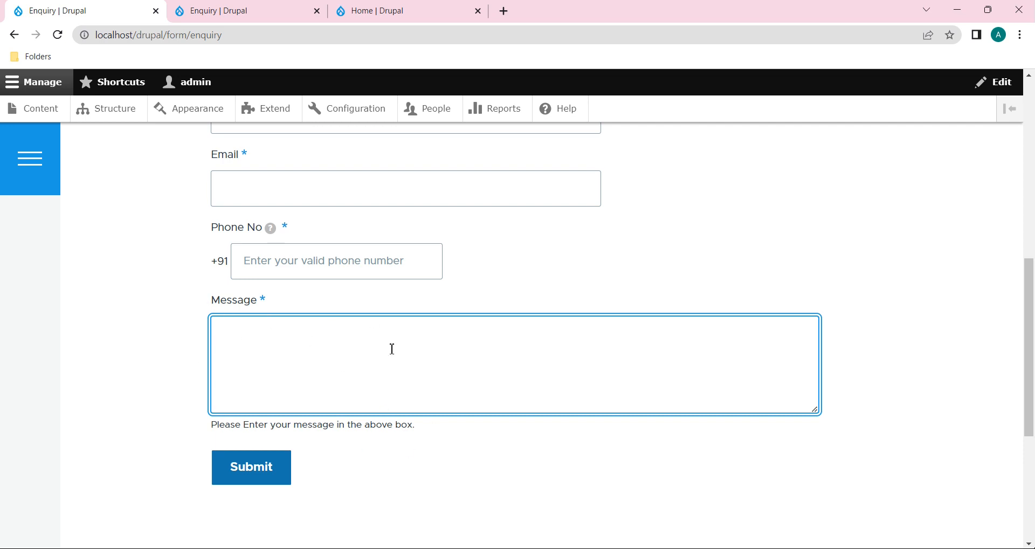
Step: Enable Pattern validation on the Message element with the regex ^[a-zA-Z ]*$
click(291, 16)
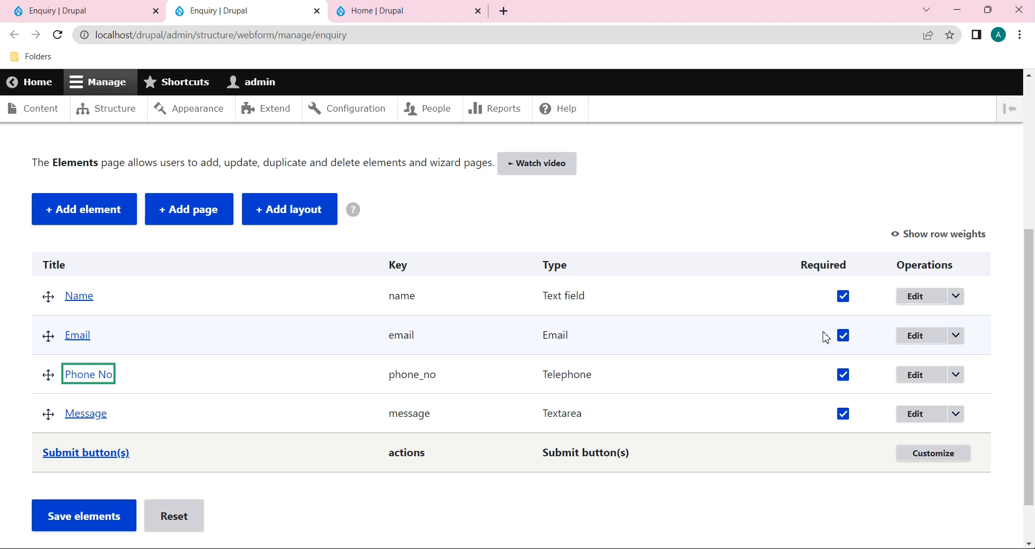
click(929, 417)
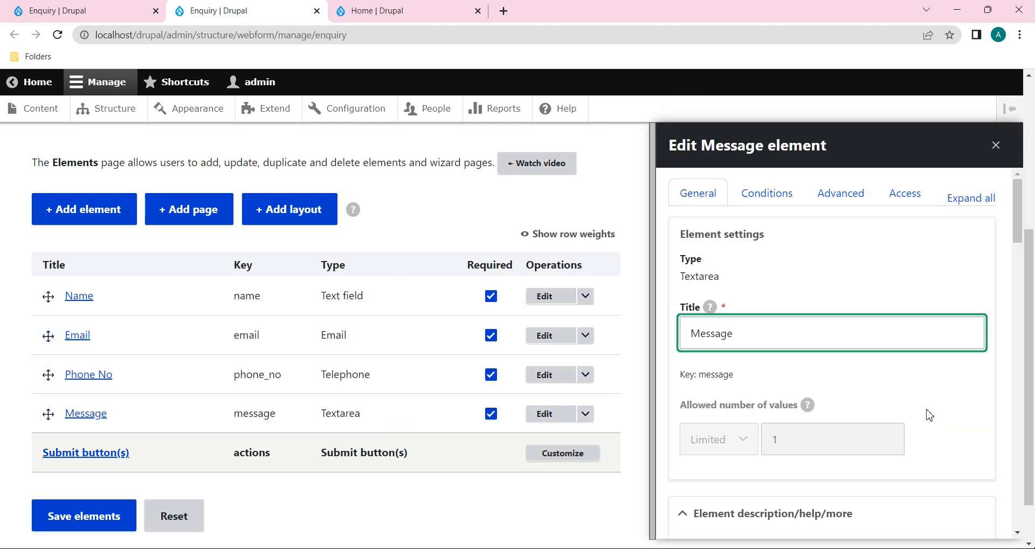
scroll(930, 415, down, 12)
scroll(929, 415, down, 10)
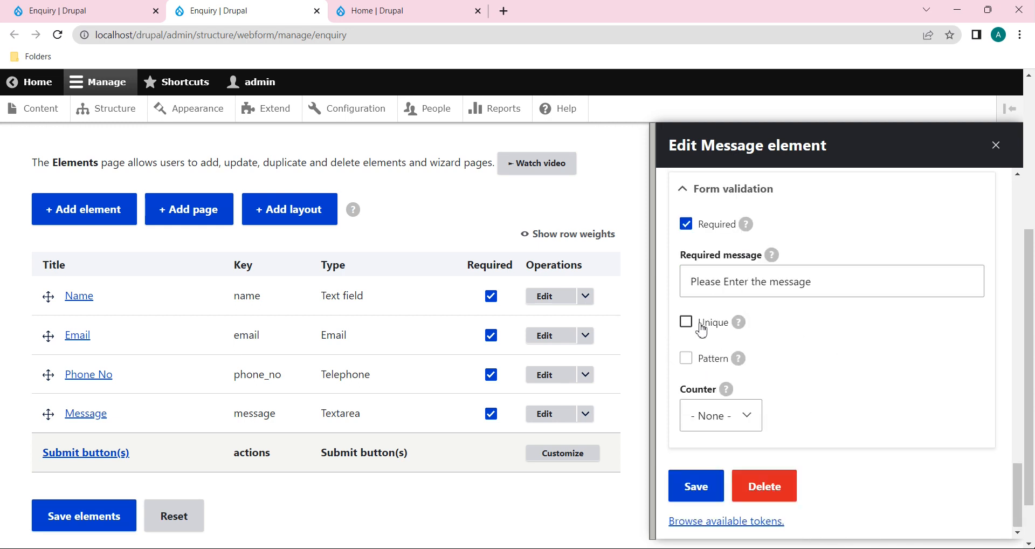
click(688, 359)
click(790, 426)
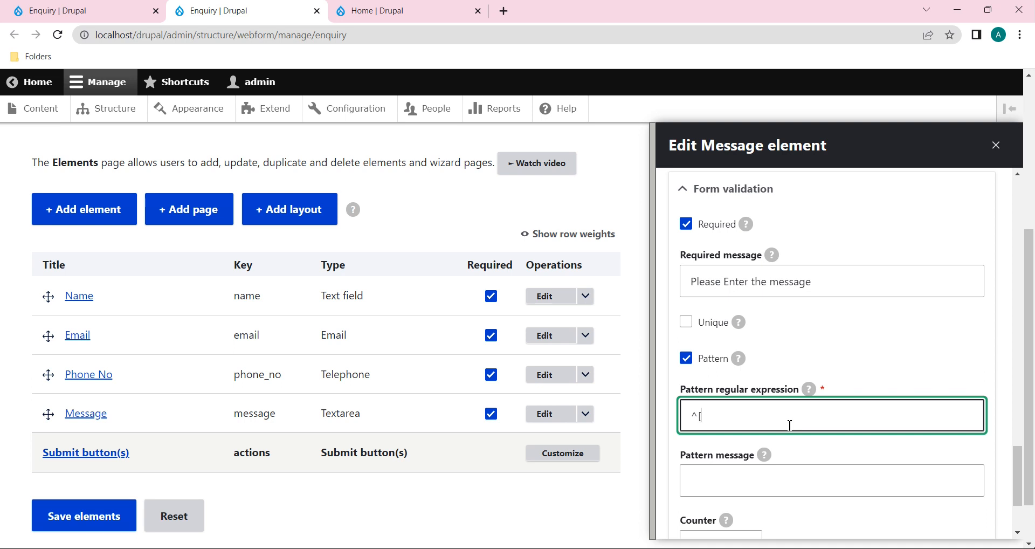
text(^[a-z A)
text(A-Z)
text(]*$)
Step: Set the pattern error message to 'Please Enter characters only'
scroll(790, 426, down, 1)
click(789, 424)
text(Please Enter your)
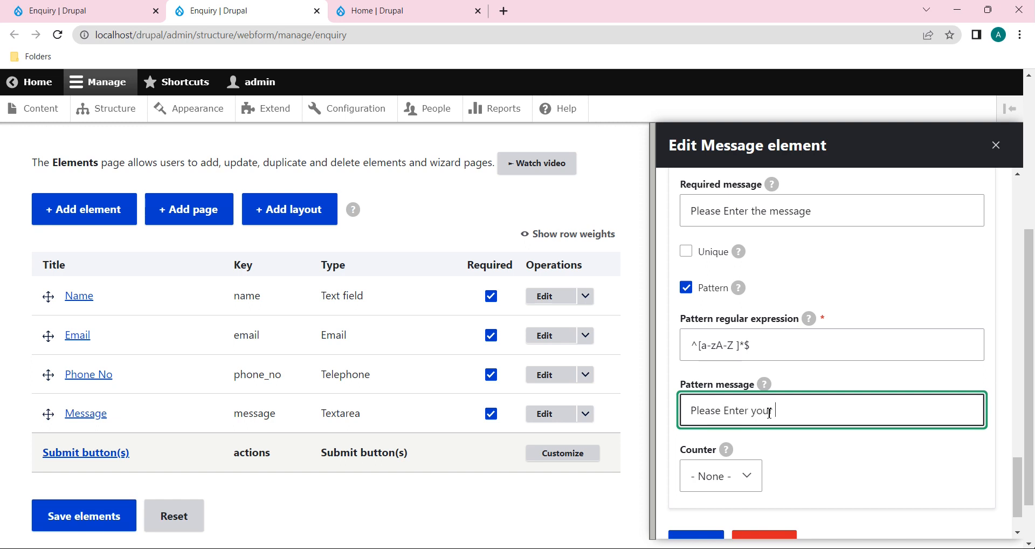
key(BackSpace)
key(BackSpace)
key(BackSpace)
key(BackSpace)
key(BackSpace)
text(characters only)
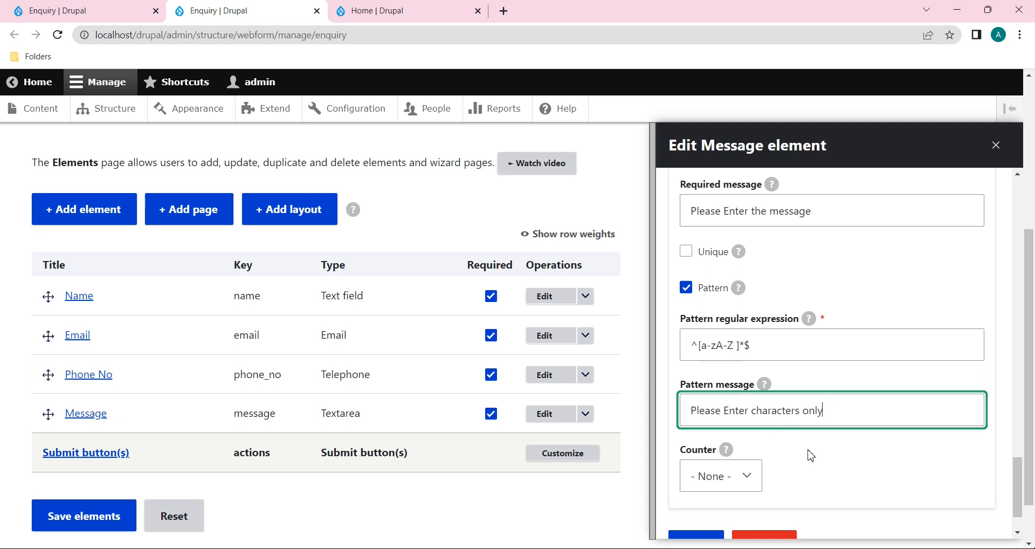
scroll(810, 456, down, 1)
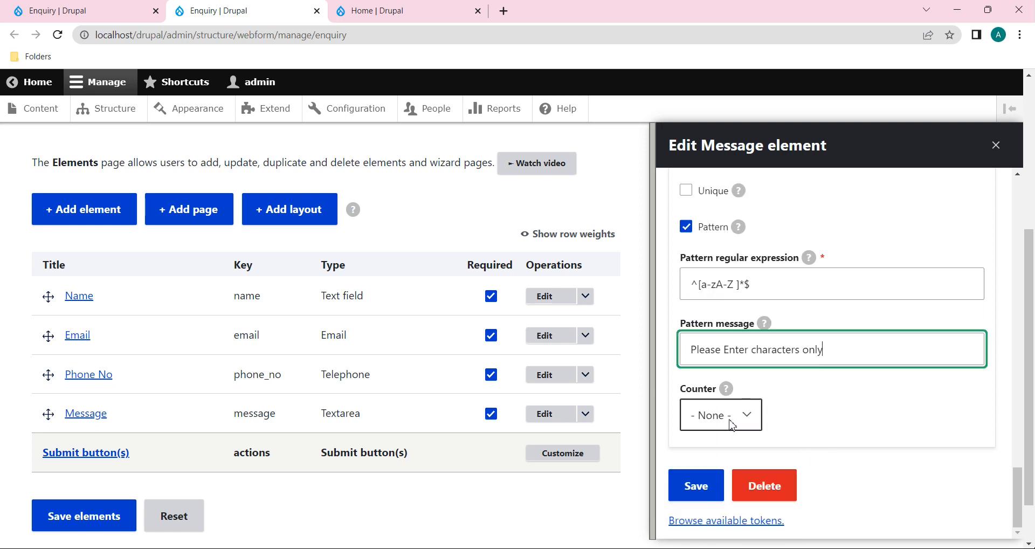
click(752, 417)
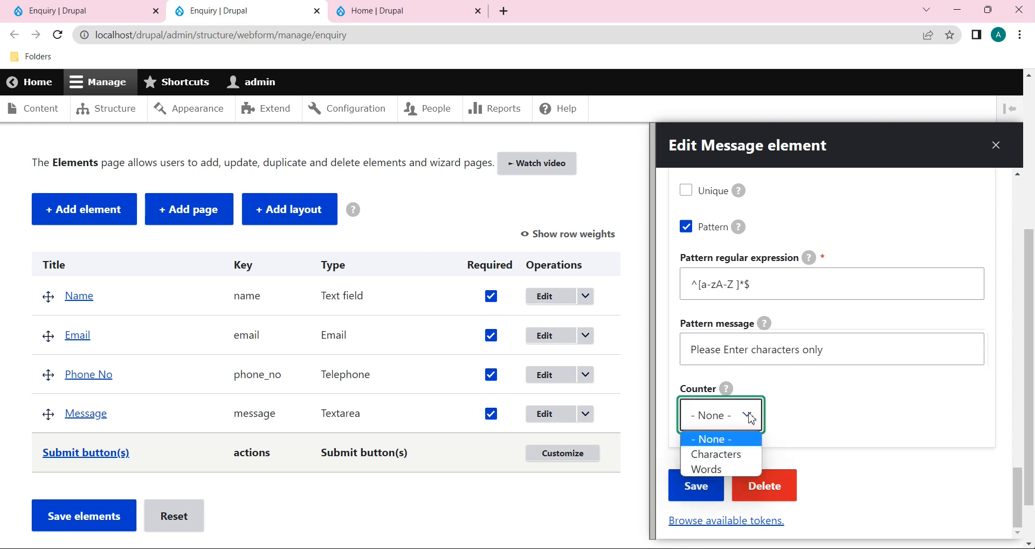
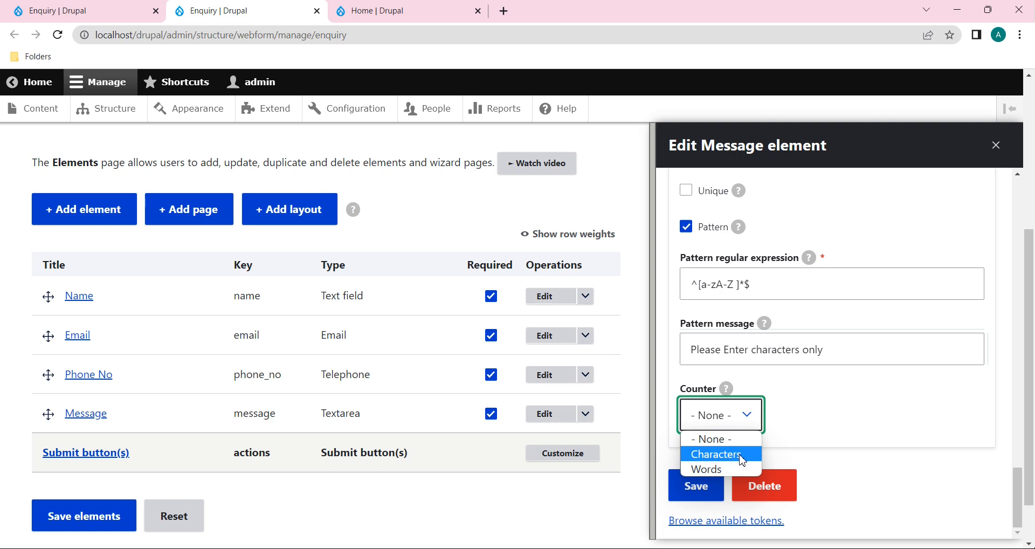
Step: Give Message a Characters counter, maximum 50, message 'Please enter you message:- %d', and save
click(740, 456)
scroll(824, 438, down, 2)
click(814, 401)
text(50)
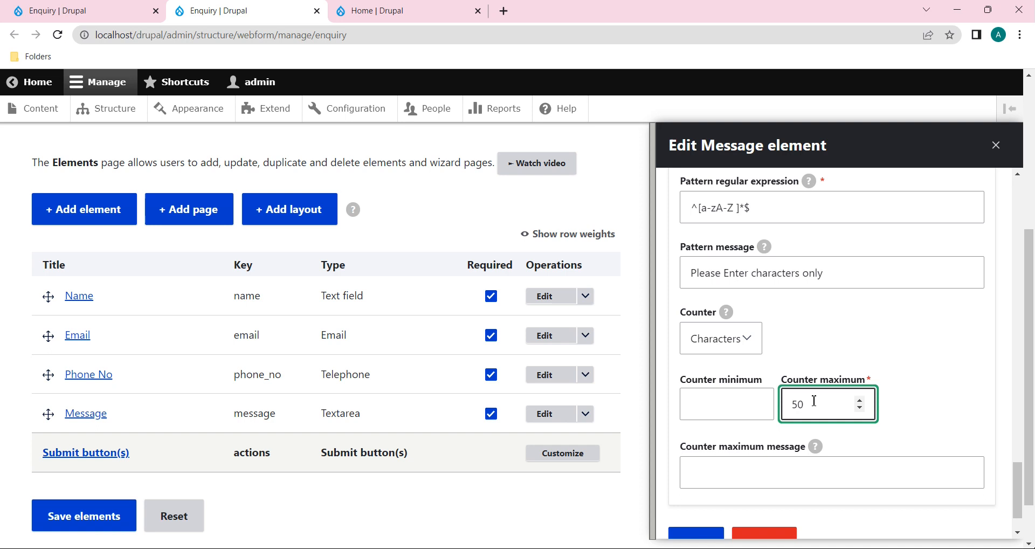
scroll(814, 401, down, 1)
click(774, 415)
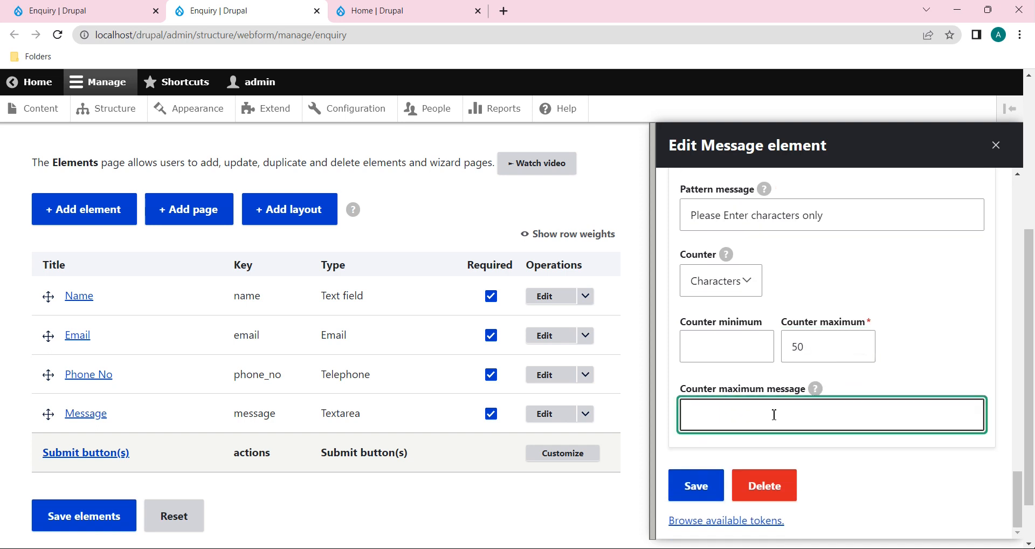
text(Please ene)
text(er you message:- %d)
drag(850, 416, 824, 415)
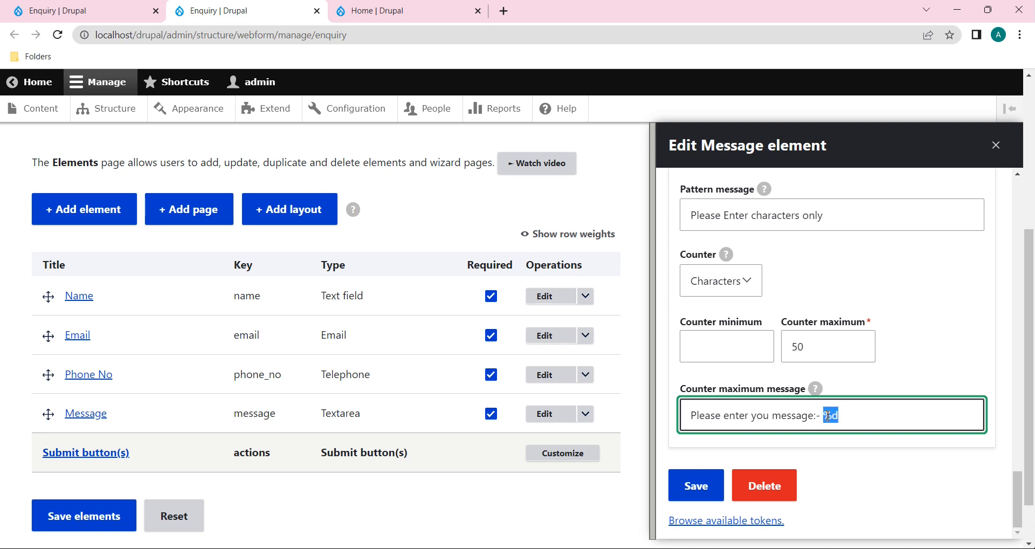
click(840, 419)
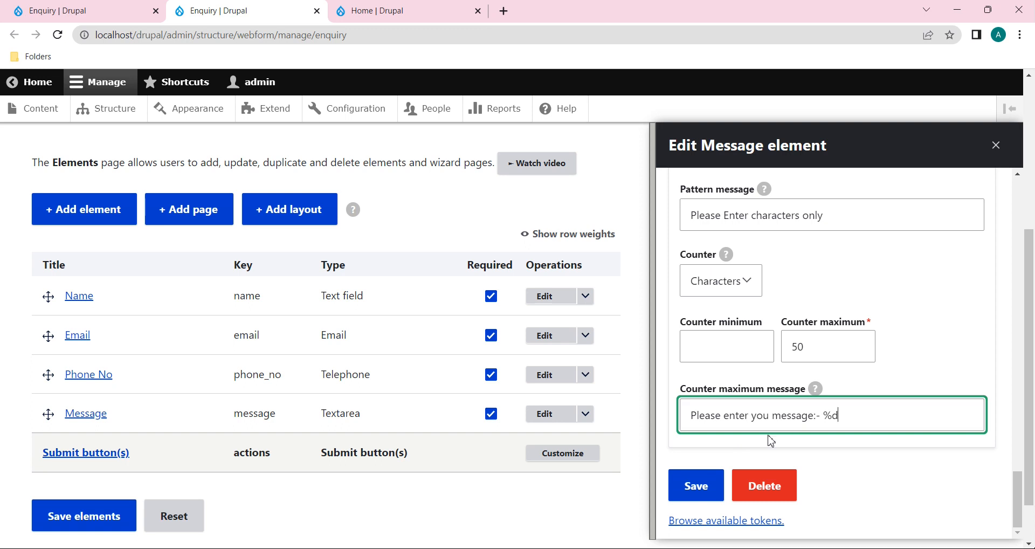
click(704, 486)
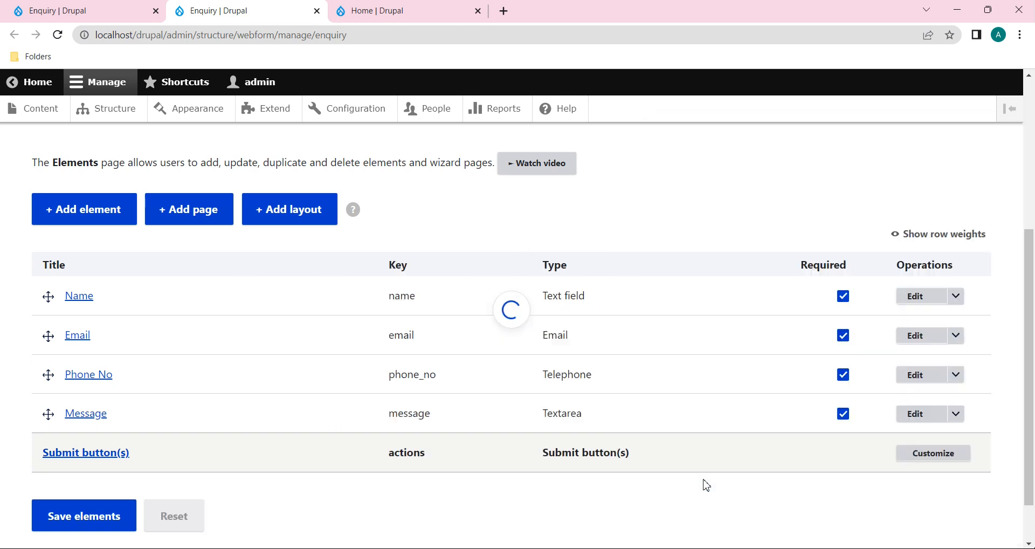
Step: Reload the live Enquiry form and fill in a test name, e-mail and phone number
click(108, 9)
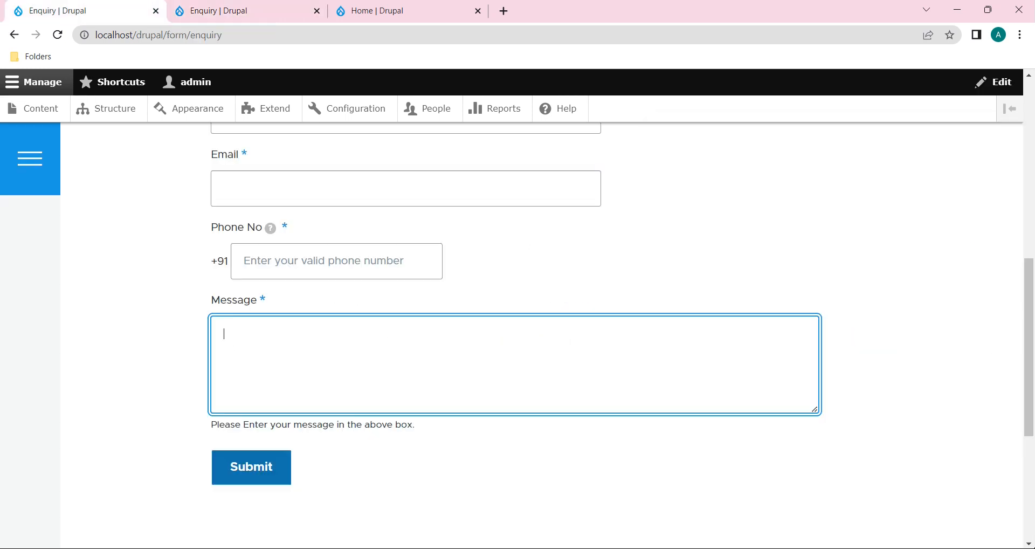
click(58, 35)
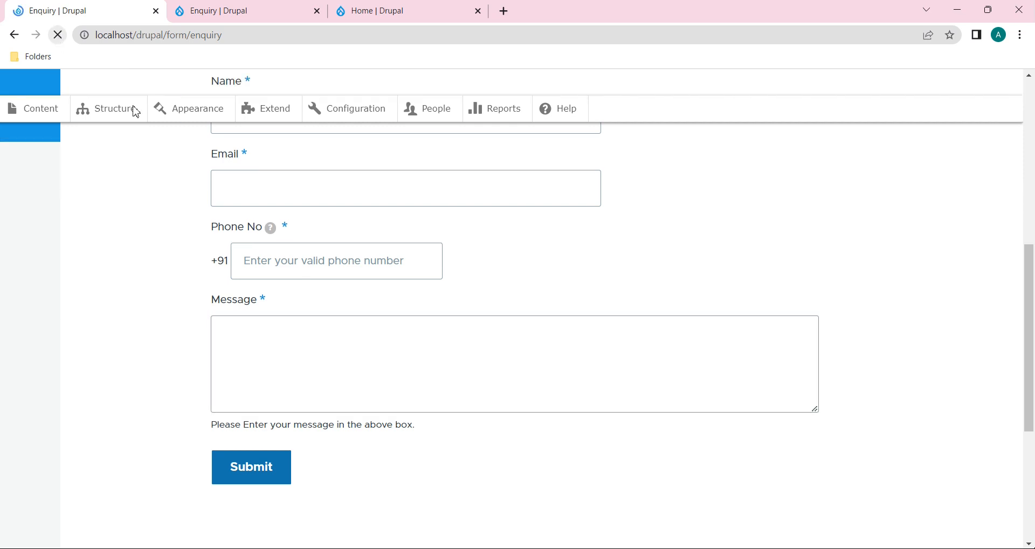
click(274, 242)
text(bsdjh)
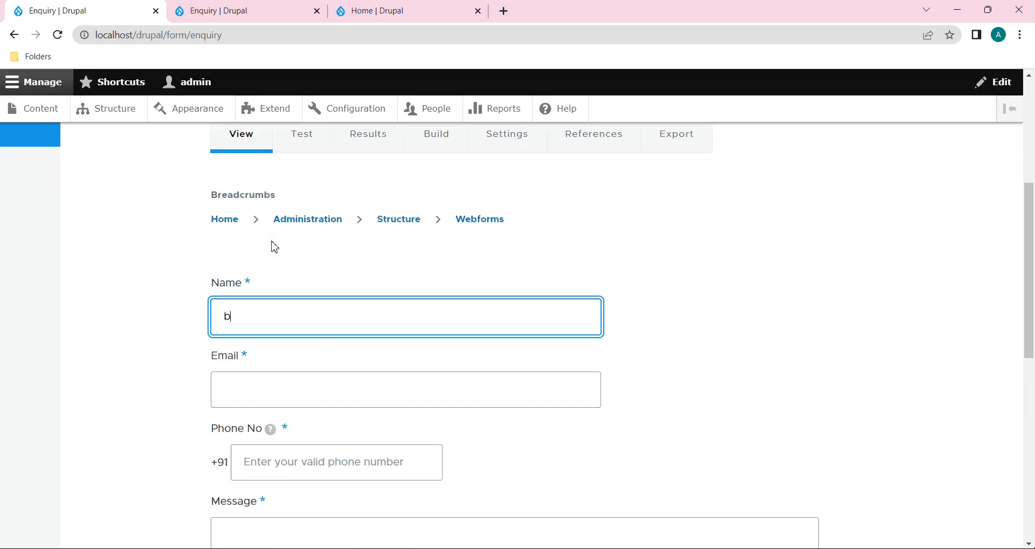
click(285, 392)
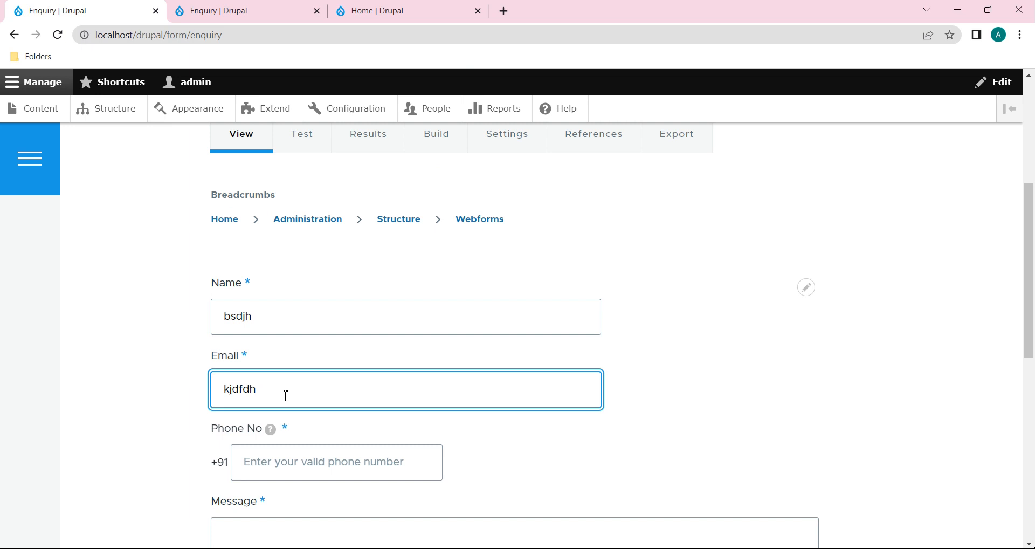
scroll(285, 397, down, 2)
click(293, 355)
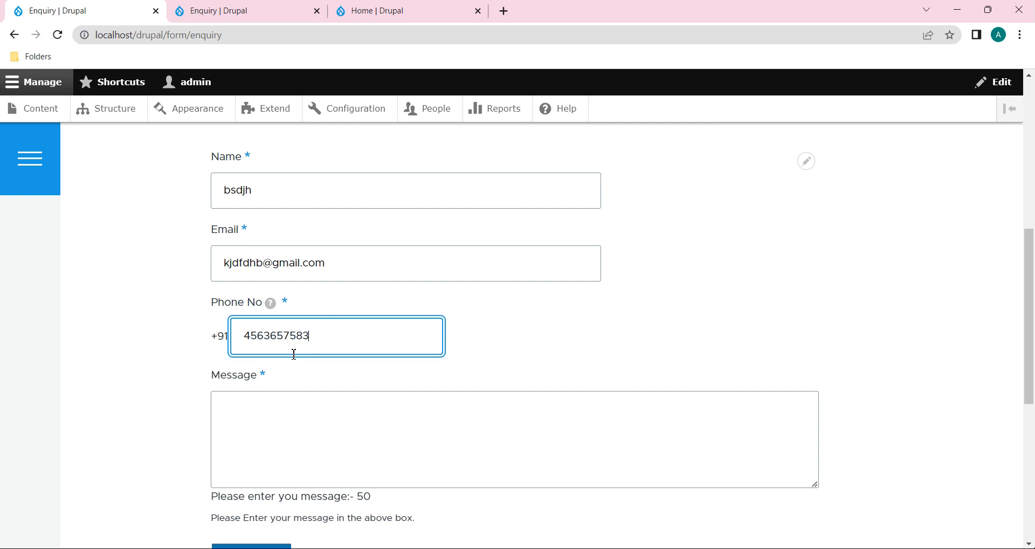
Step: Focus the Message box and check the counter reads 'Please enter you message:- 50'
click(280, 416)
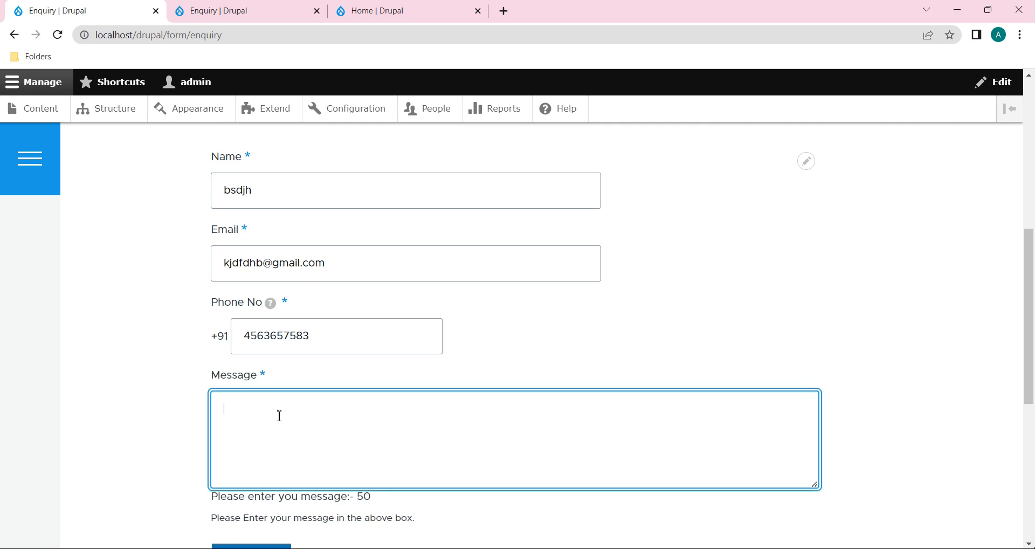
scroll(344, 464, down, 1)
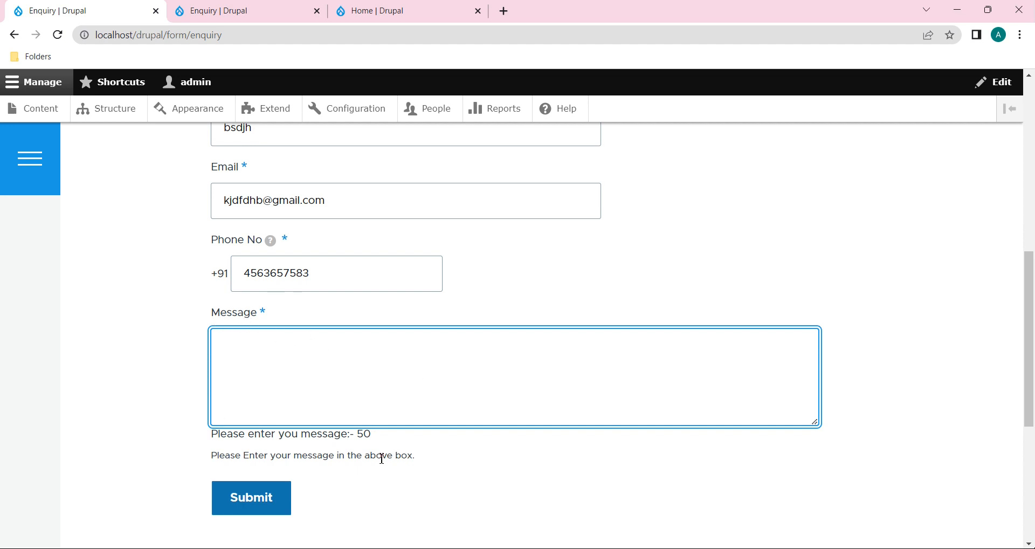
click(378, 434)
drag(378, 435, 253, 435)
click(171, 11)
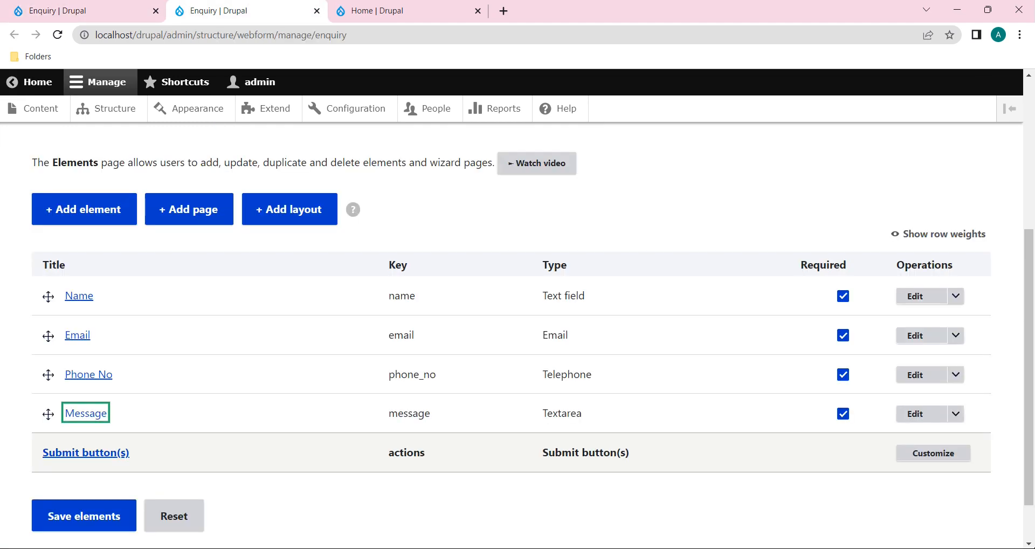
Step: Reword the Message counter text to 'Please enter your remaining message:- %d' and save it
click(929, 415)
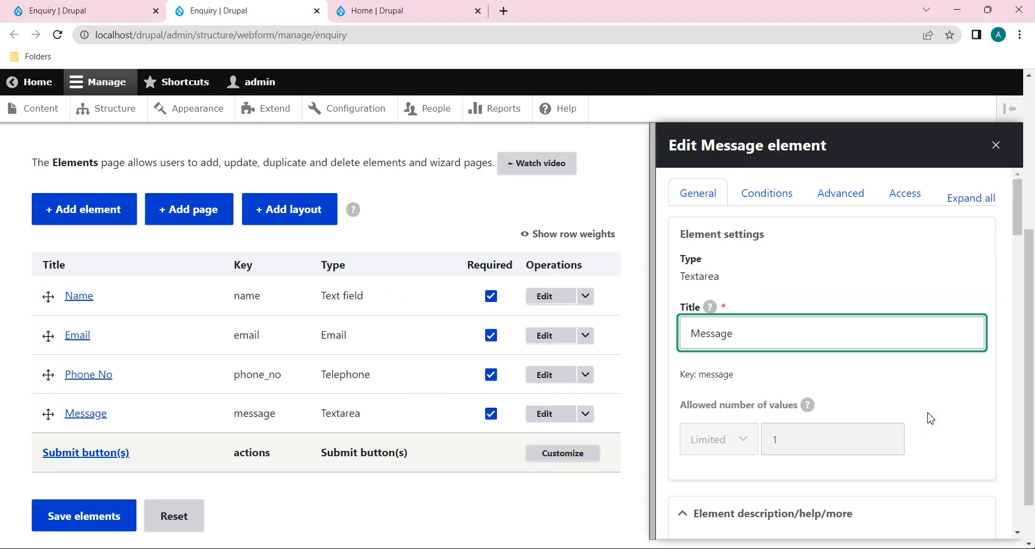
scroll(929, 417, down, 10)
scroll(929, 417, down, 8)
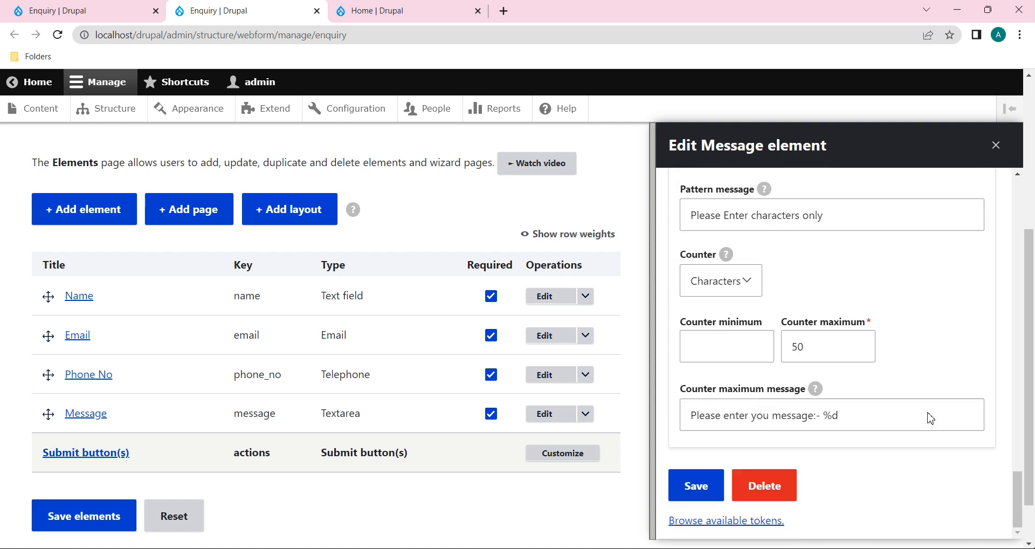
click(773, 415)
text(r rew)
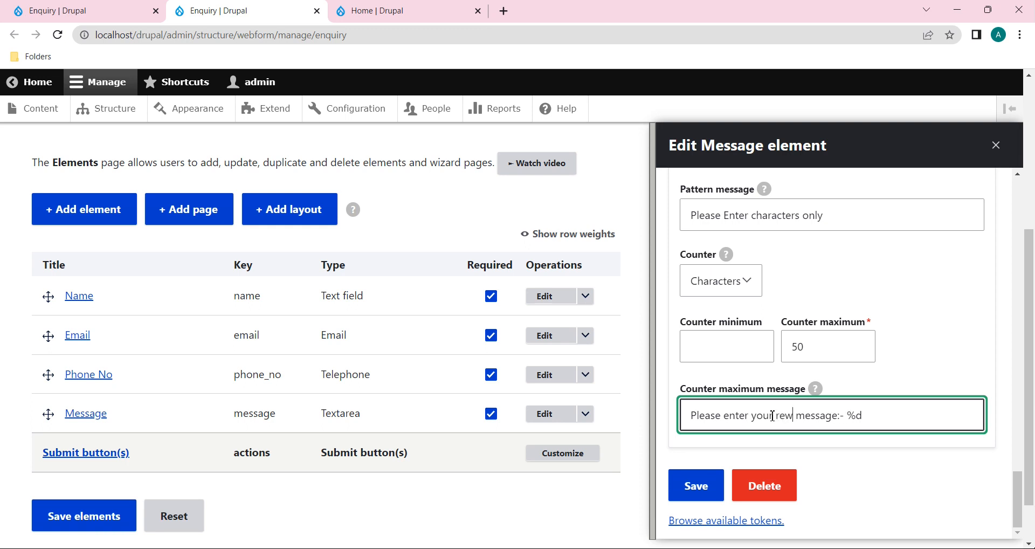
key(BackSpace)
text(maining)
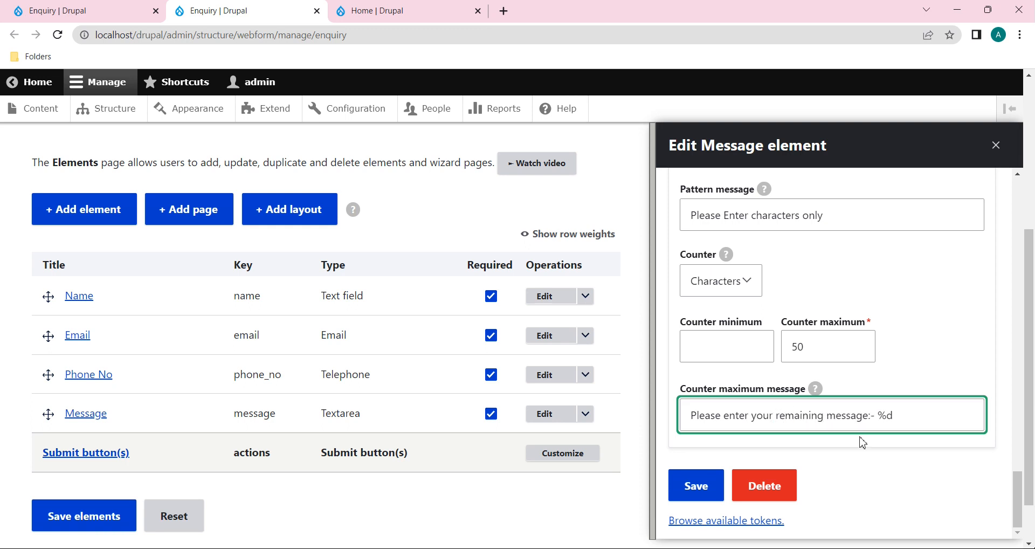
click(697, 486)
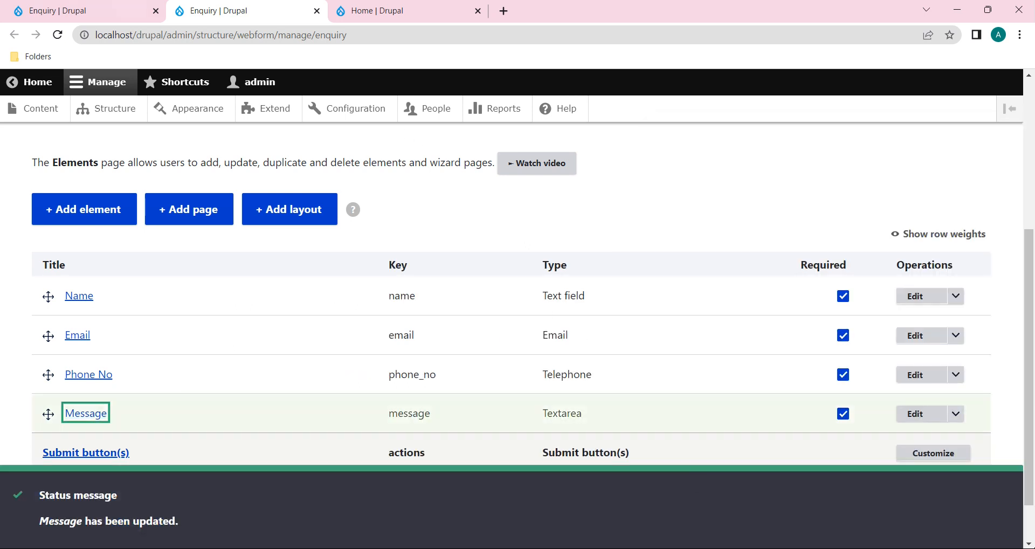
click(75, 10)
Step: Reload the form to see the new counter wording and enter a fresh test name, e-mail and phone
click(59, 36)
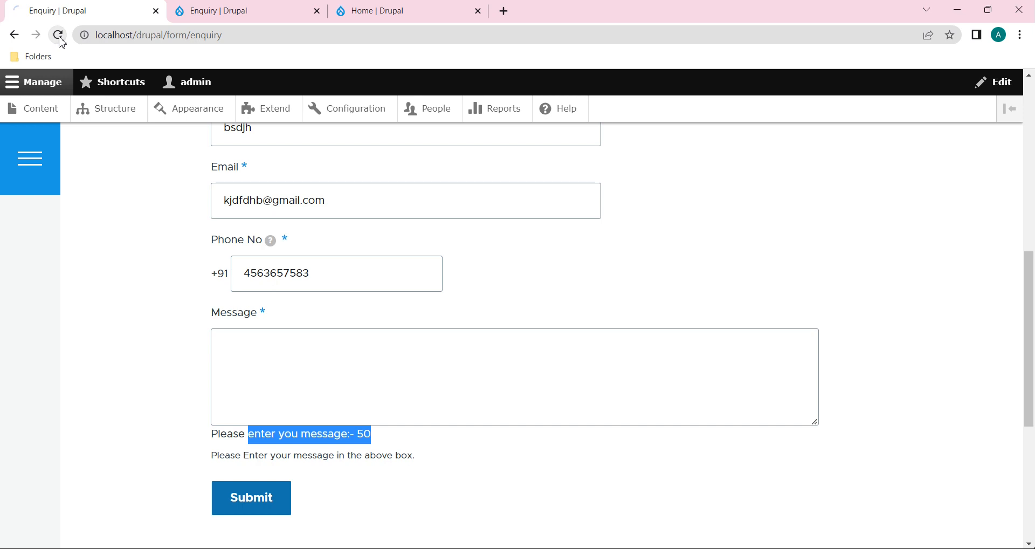
drag(212, 399, 433, 405)
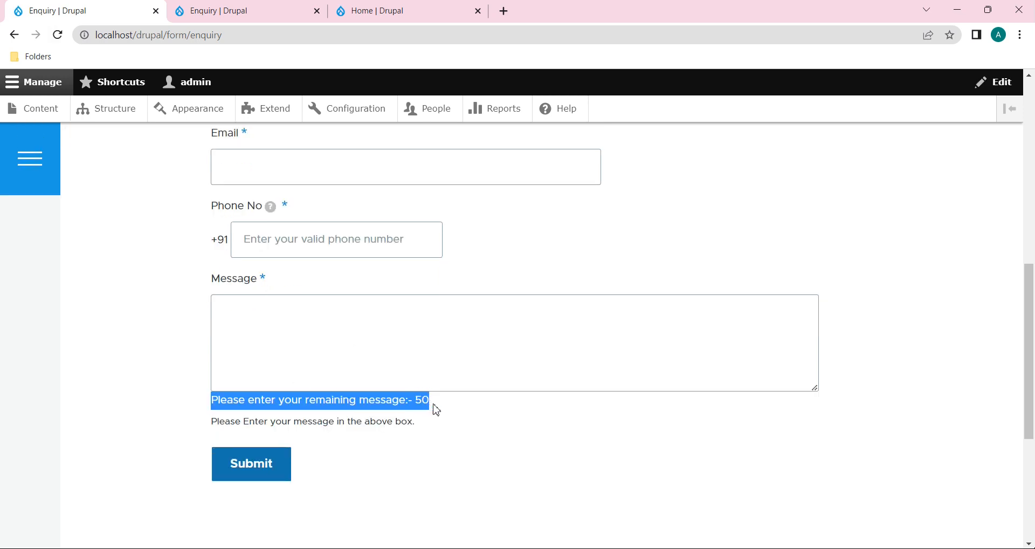
click(445, 409)
scroll(445, 408, up, 4)
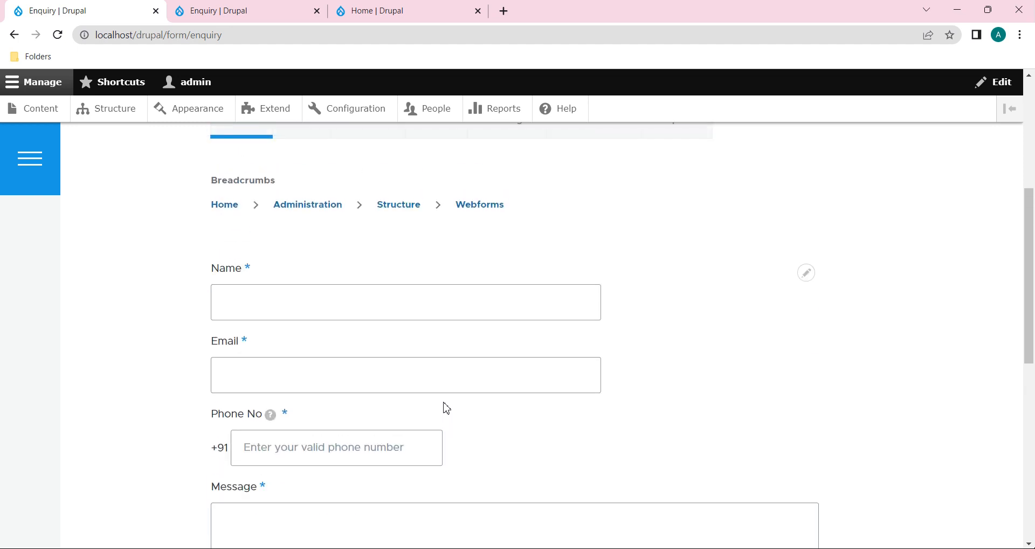
click(417, 312)
text(jhfh)
click(412, 383)
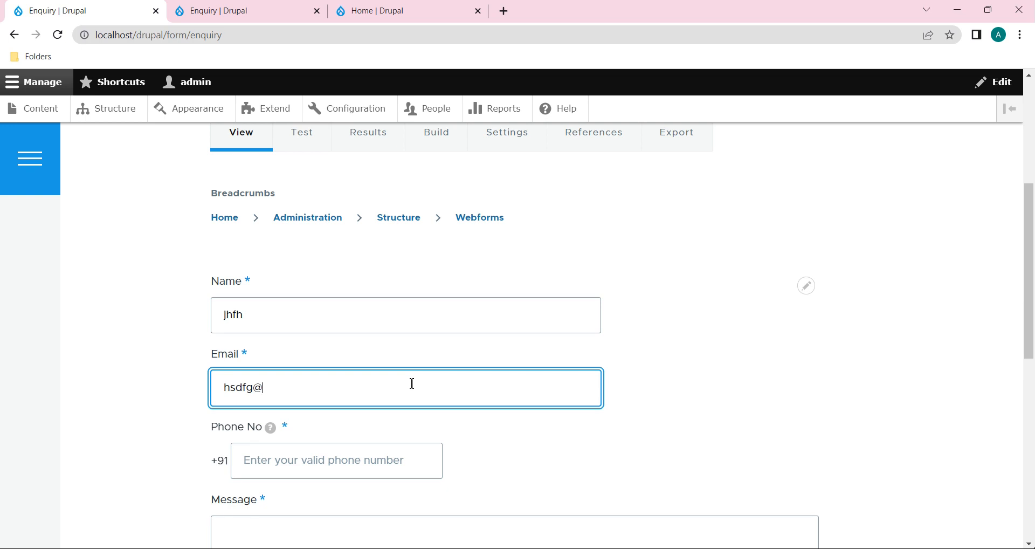
scroll(412, 383, down, 2)
click(338, 372)
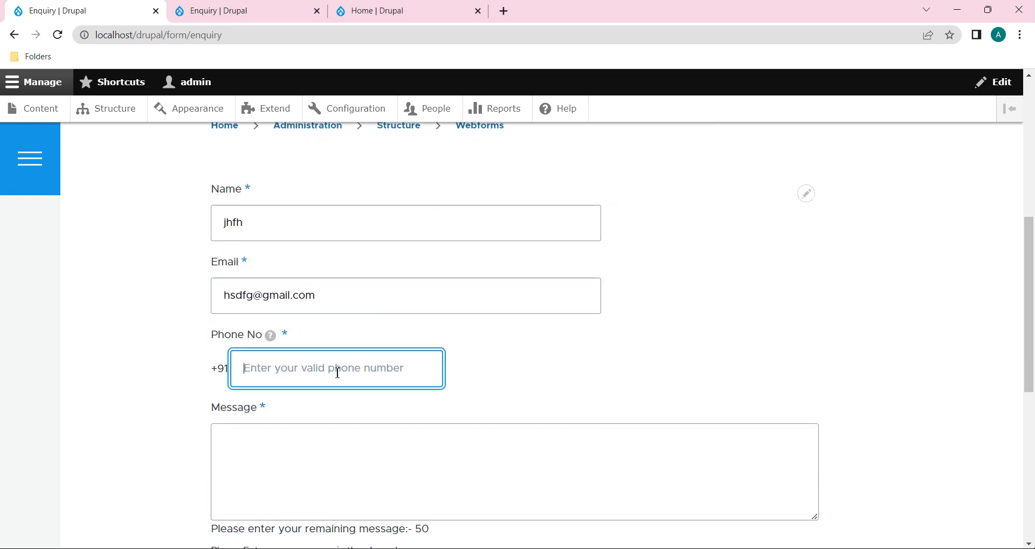
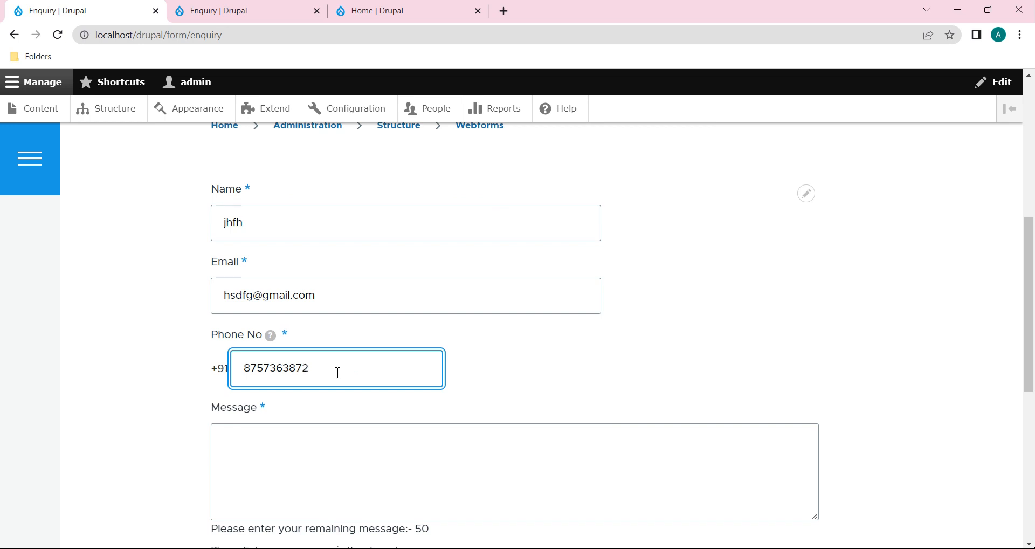
Step: Type a long test message until the counter hits 0, then trim it to 16 remaining
scroll(331, 424, down, 2)
click(321, 333)
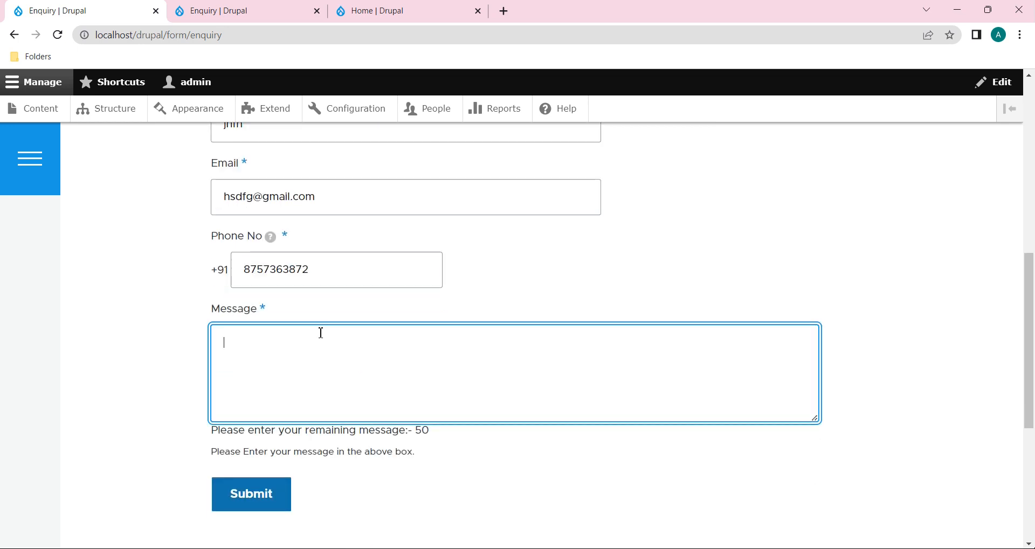
text(hfhg nfgbbhdf)
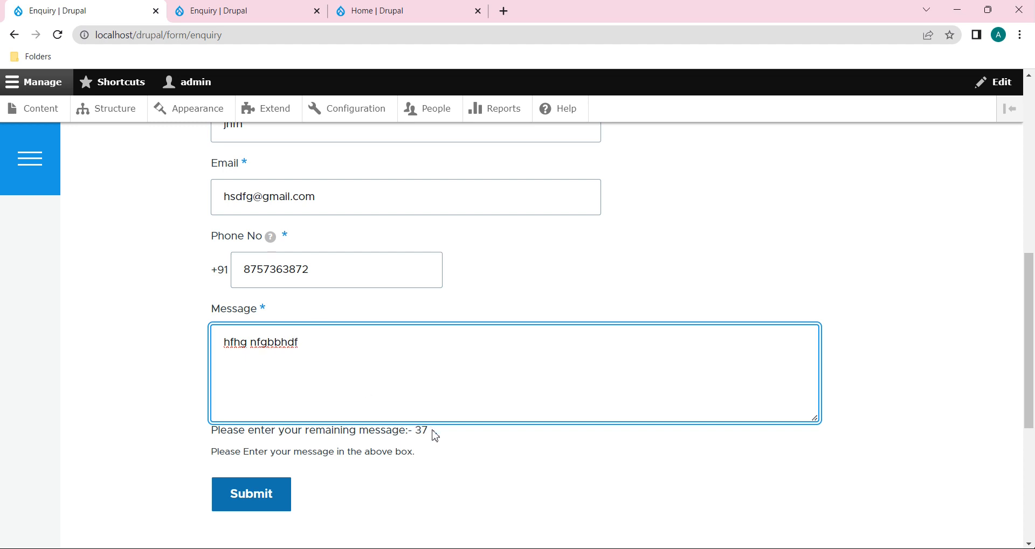
text( nng hjgf bjfh fbvfv nbvf bfbv)
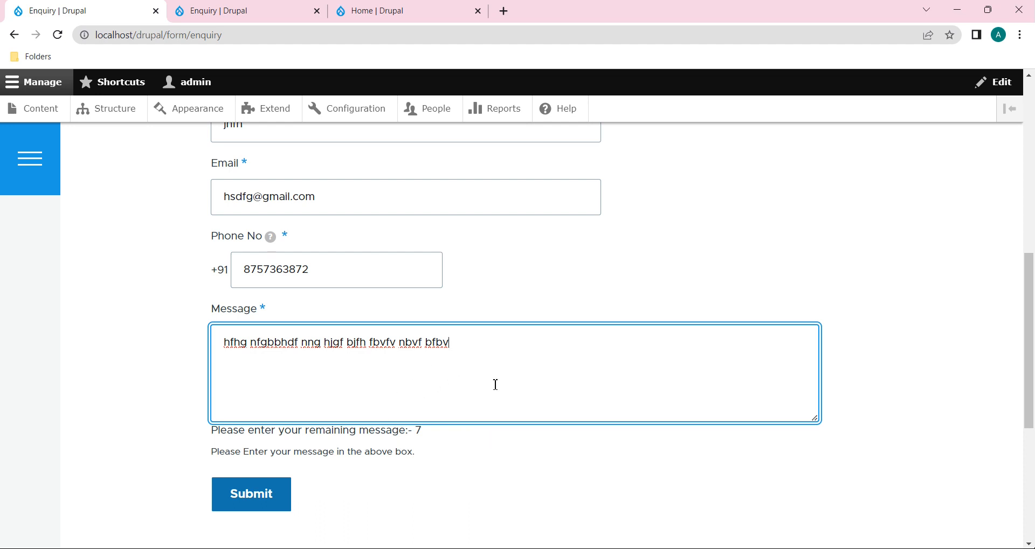
text(nbfh n)
drag(424, 431, 410, 432)
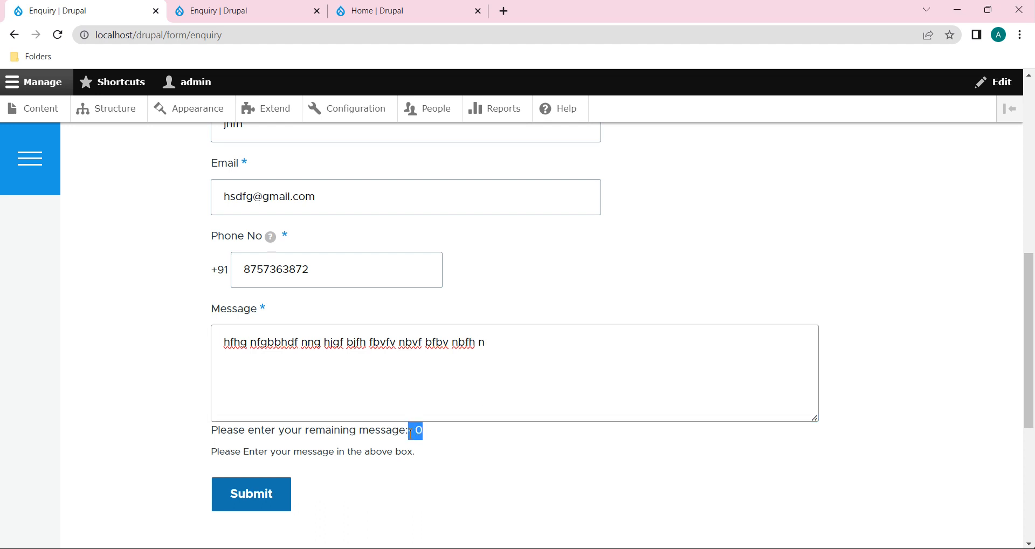
click(497, 356)
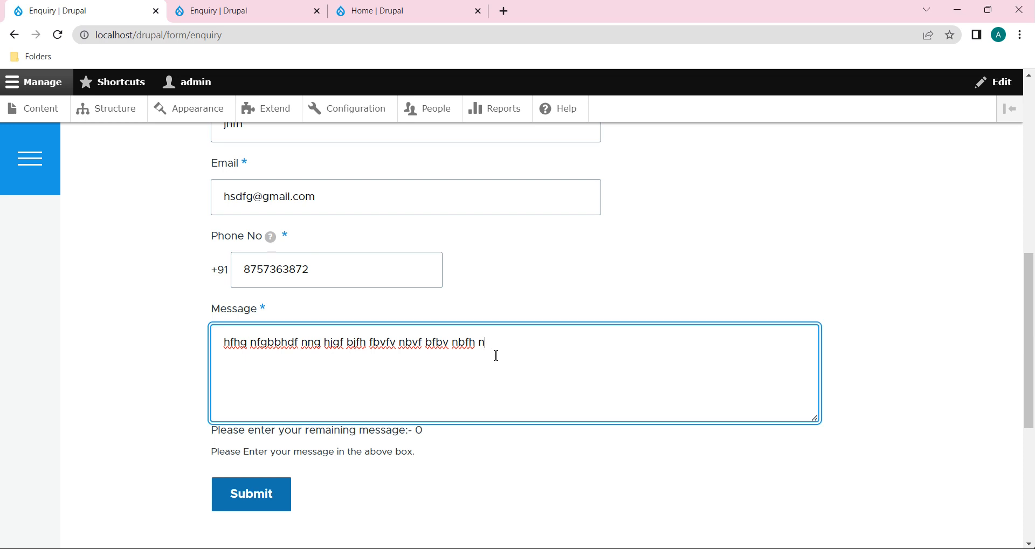
double_click(420, 431)
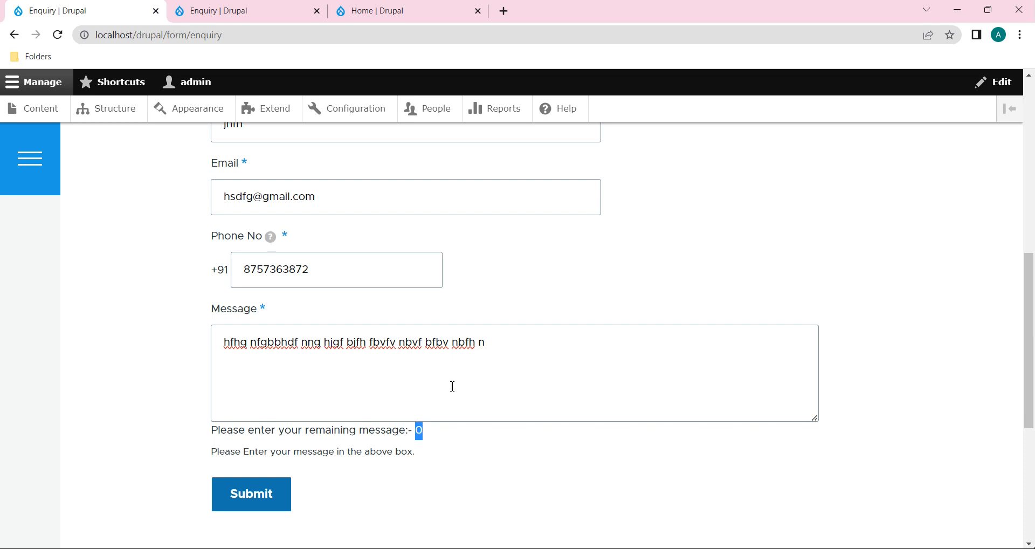
click(525, 340)
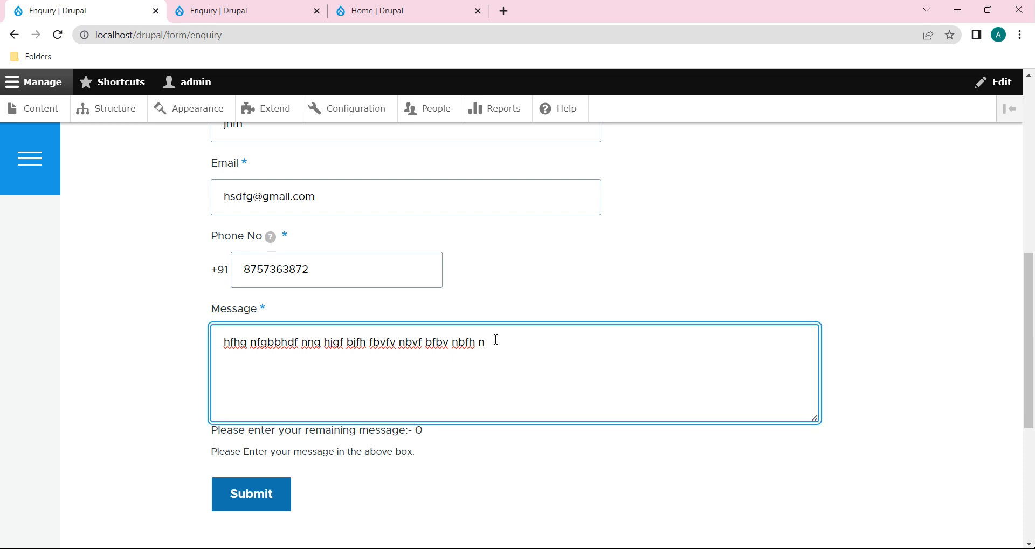
drag(496, 339, 403, 351)
key(BackSpace)
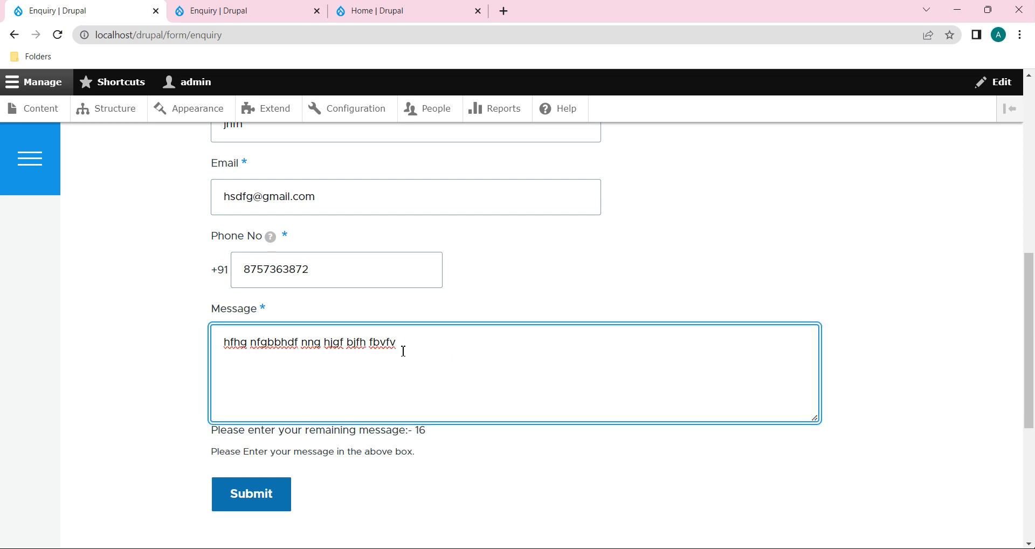
drag(434, 443, 415, 439)
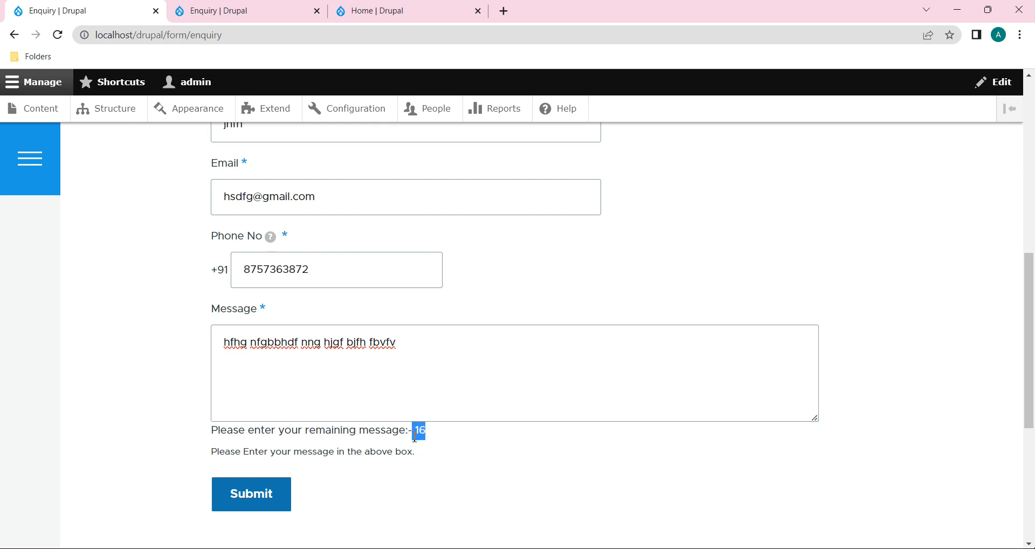
click(448, 368)
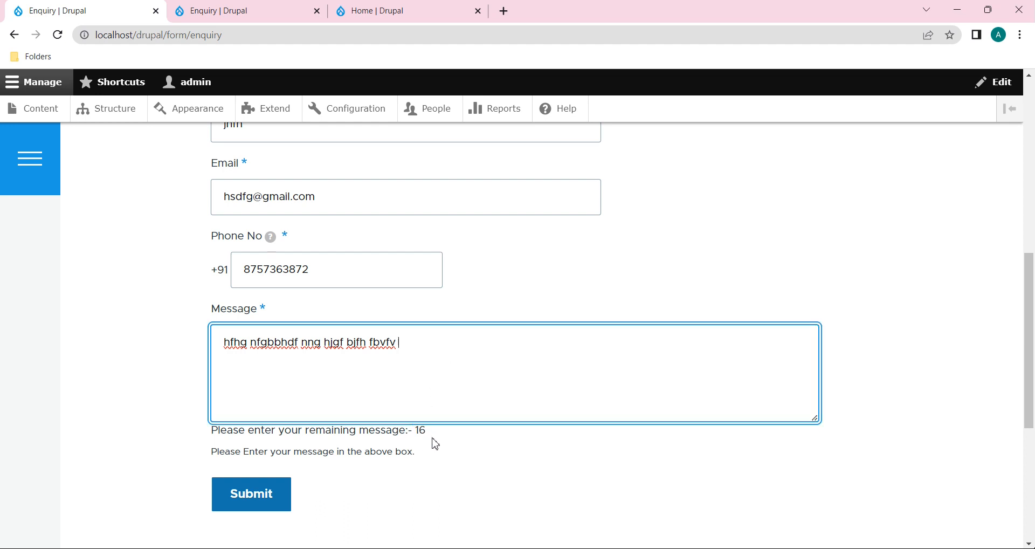
Step: Submit the test enquiry and return to a blank form
click(243, 504)
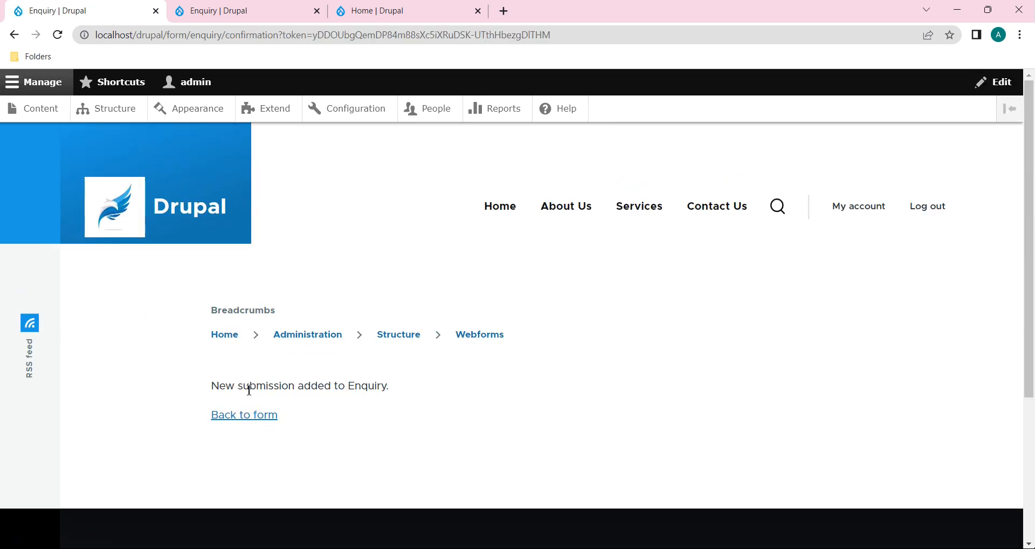
click(261, 420)
scroll(424, 441, down, 5)
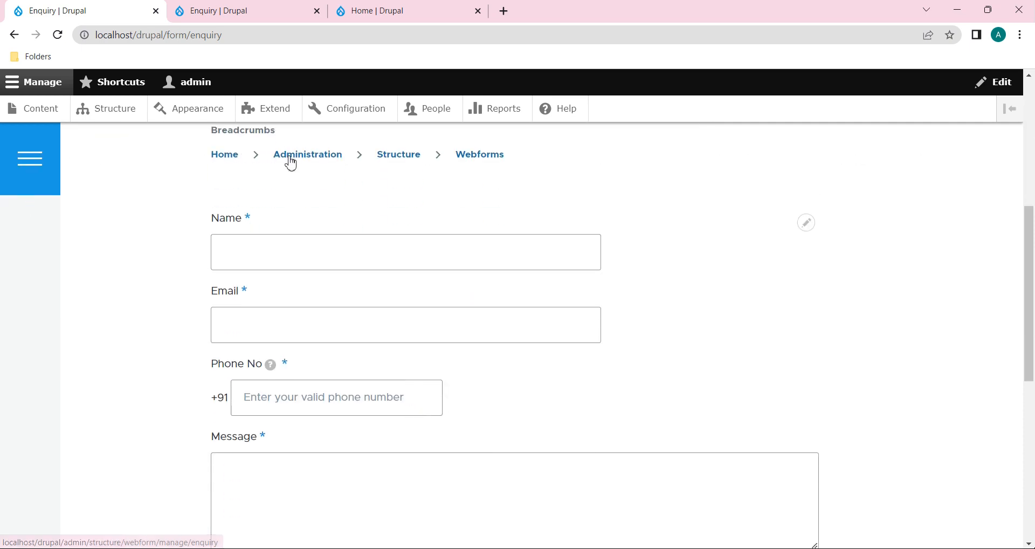
click(246, 11)
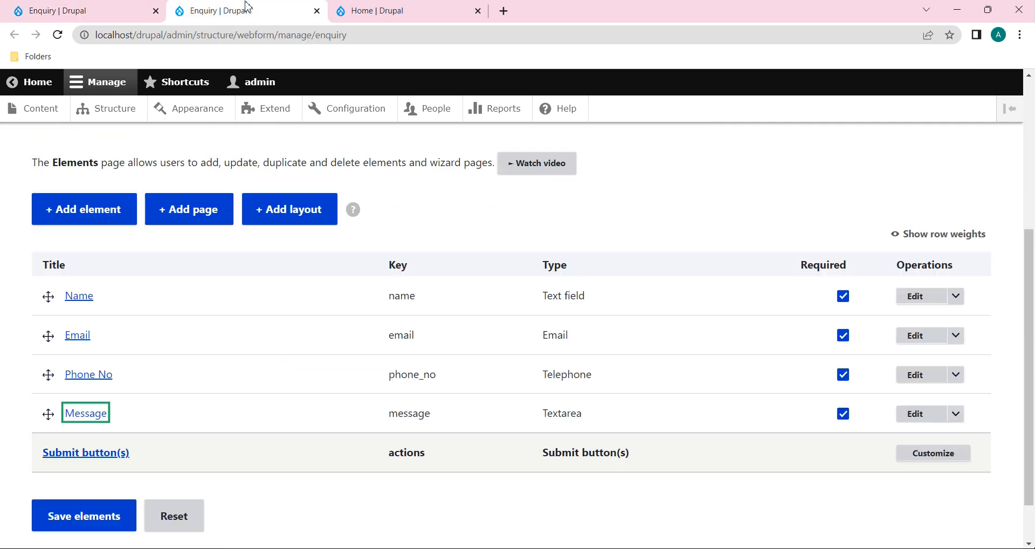
Step: Confirm the Message counter type stays on Characters with maximum 50
click(917, 418)
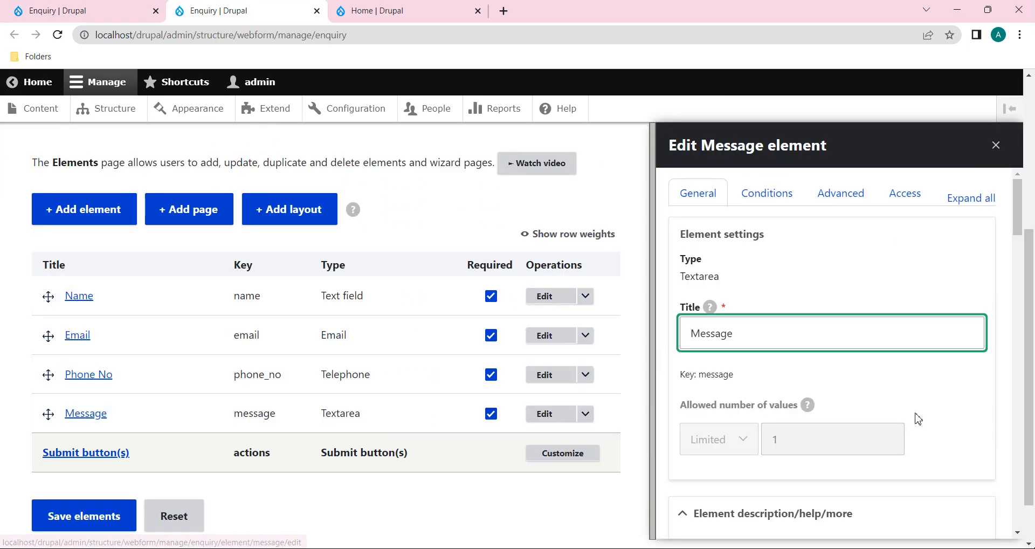
scroll(916, 417, down, 15)
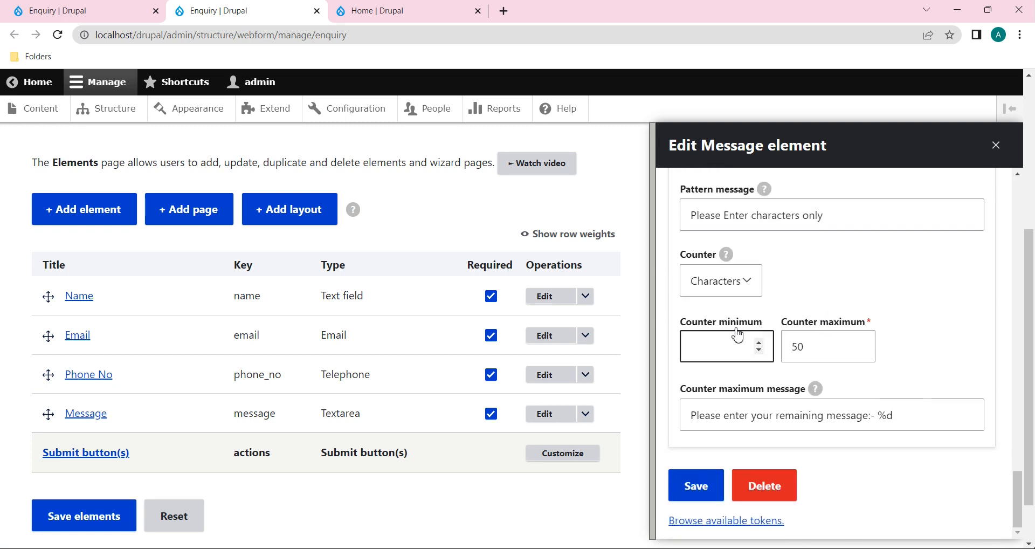
click(748, 288)
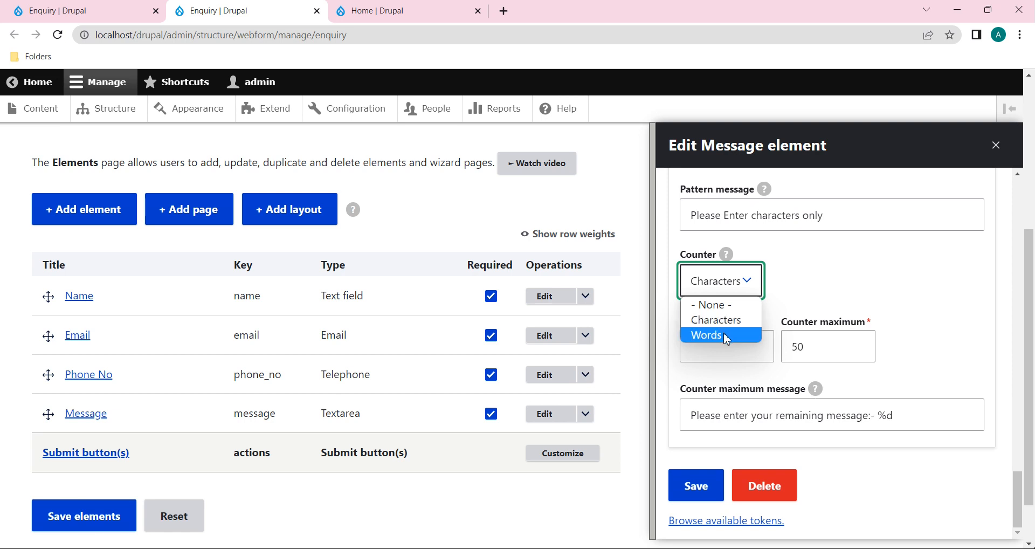
click(822, 289)
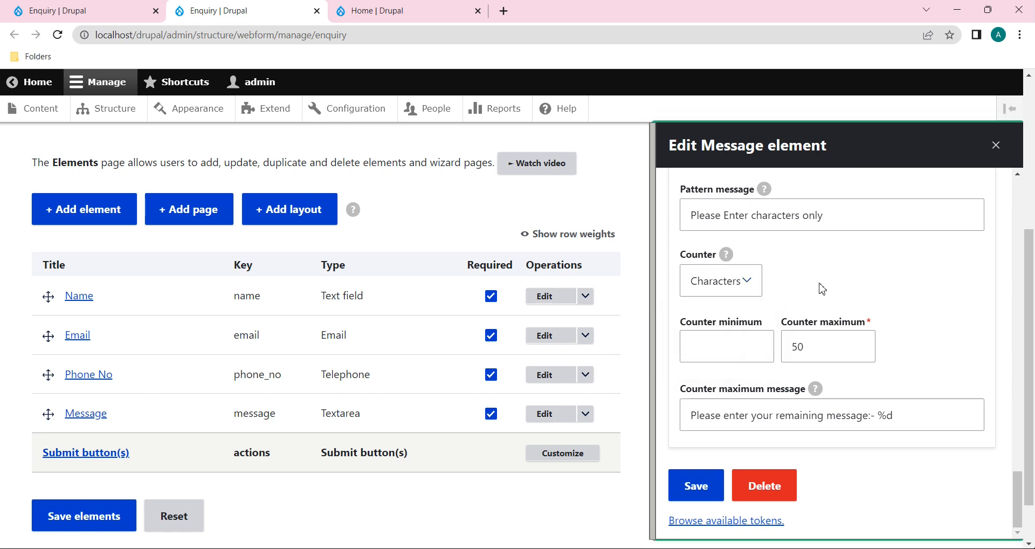
click(746, 285)
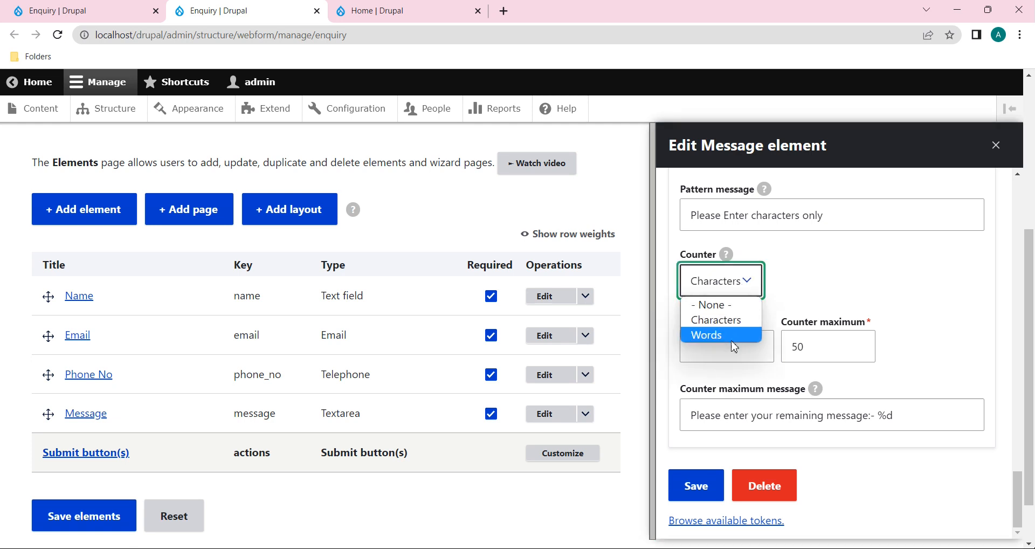
click(814, 300)
scroll(814, 301, up, 3)
Step: Reload the public Enquiry form to show the remaining-message counter at 50
click(81, 11)
click(58, 36)
scroll(351, 356, down, 4)
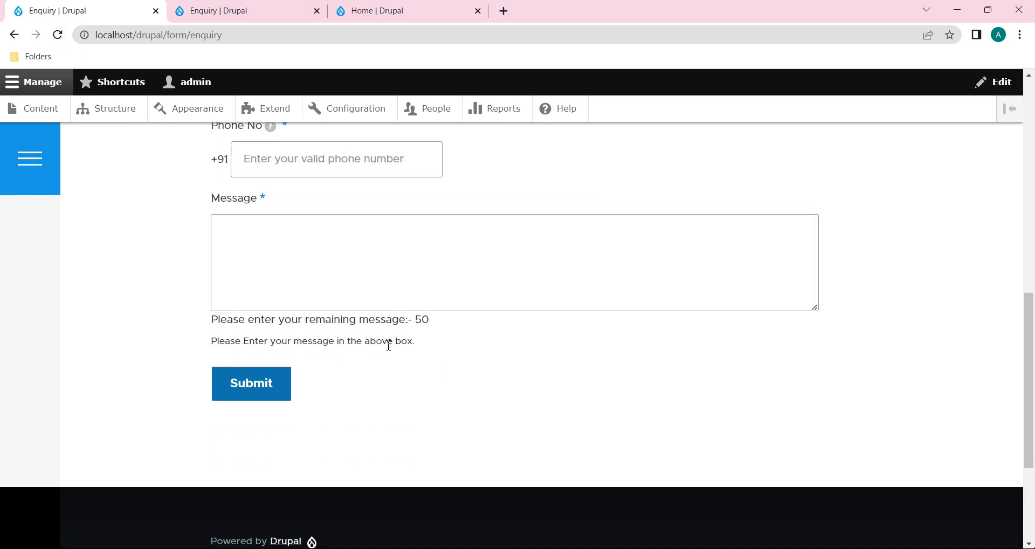
Step: Type sample words into Message and watch the counter drop to 25 remaining
drag(437, 327, 292, 277)
click(292, 277)
text(nfg dfh dfmnhvjdf nfvjkdf)
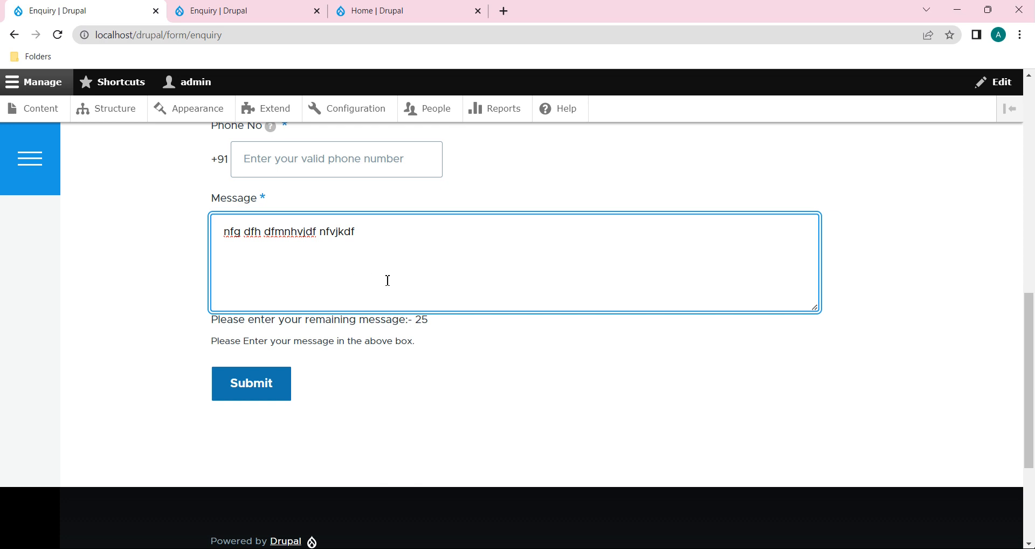
click(292, 11)
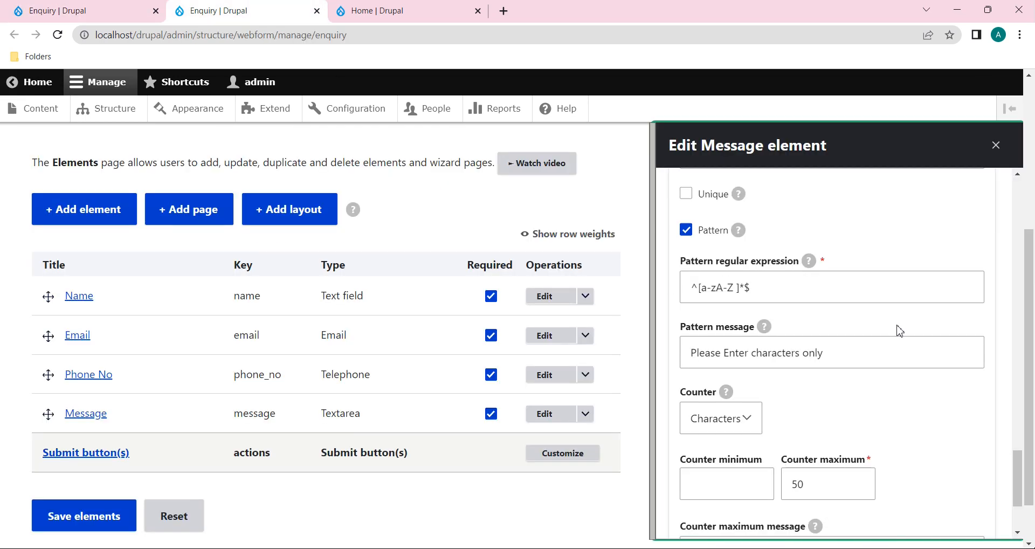
Step: Review the letters-only pattern validation on the Message element, leaving it unchanged
scroll(900, 331, up, 4)
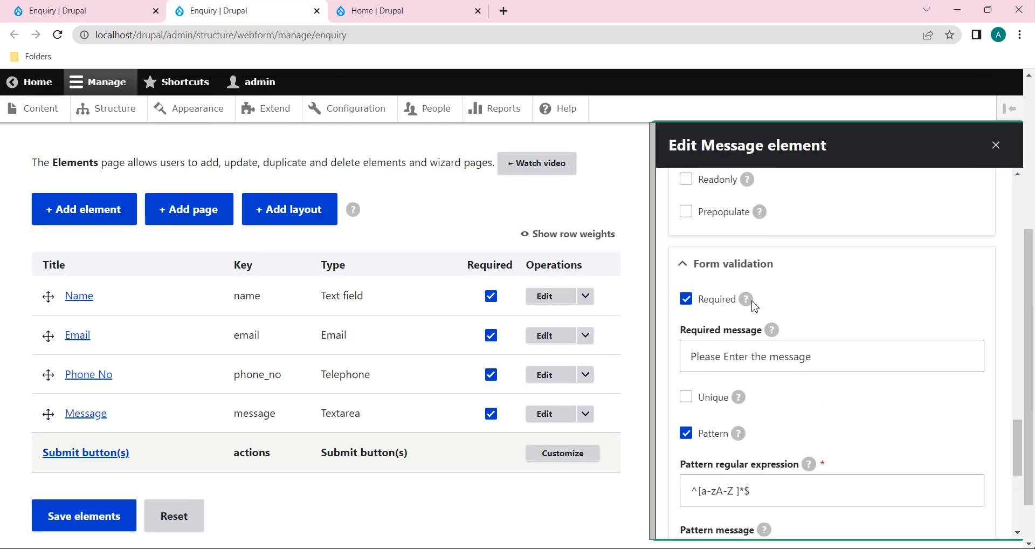
scroll(831, 320, down, 1)
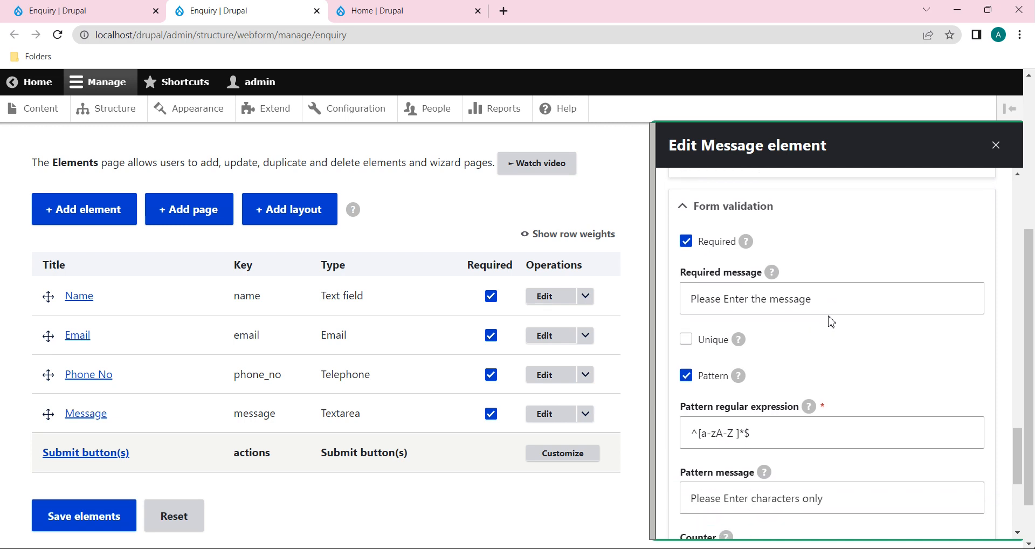
scroll(828, 334, down, 1)
scroll(824, 336, down, 1)
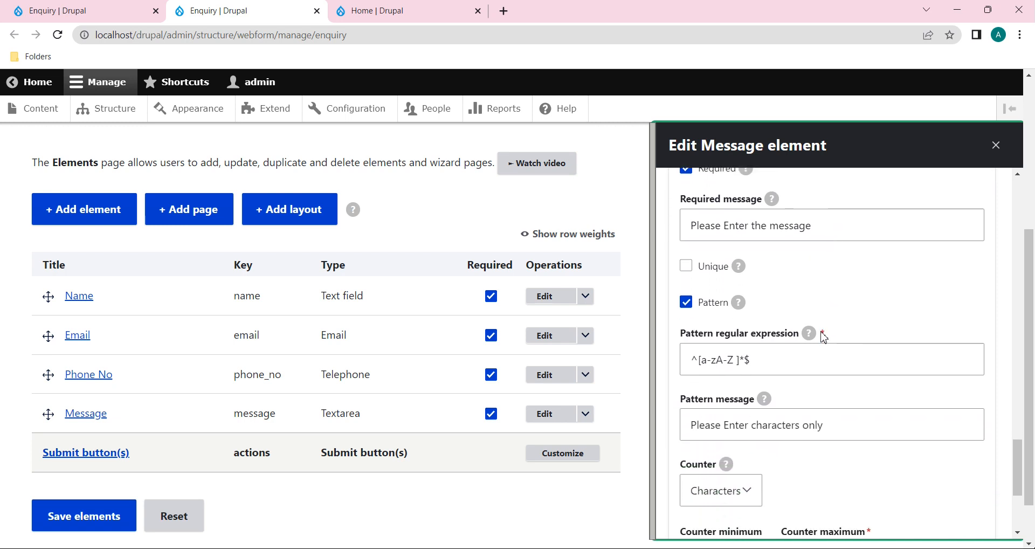
click(861, 362)
click(850, 398)
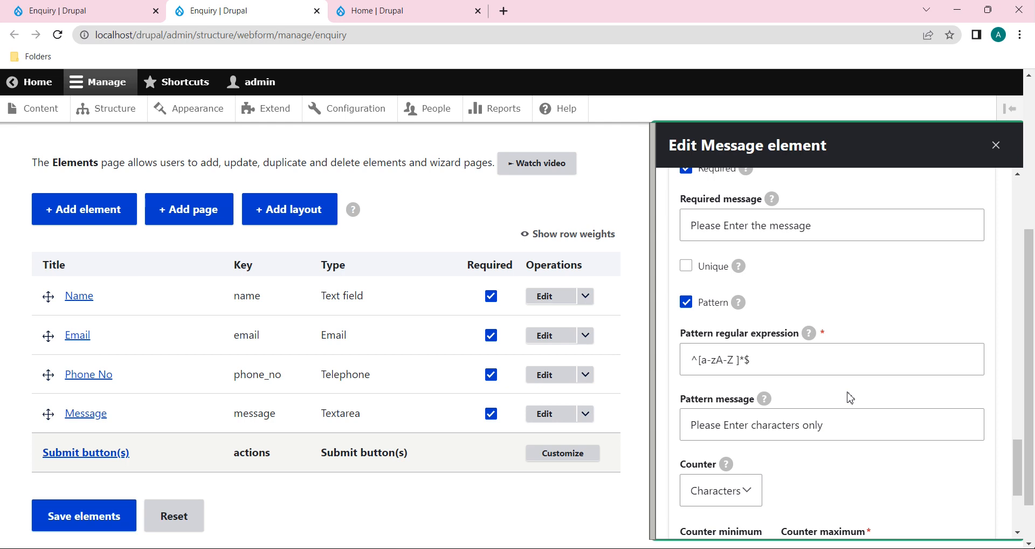
Step: Recheck that the counter counts Characters and its message ends with the %d placeholder
scroll(850, 398, down, 2)
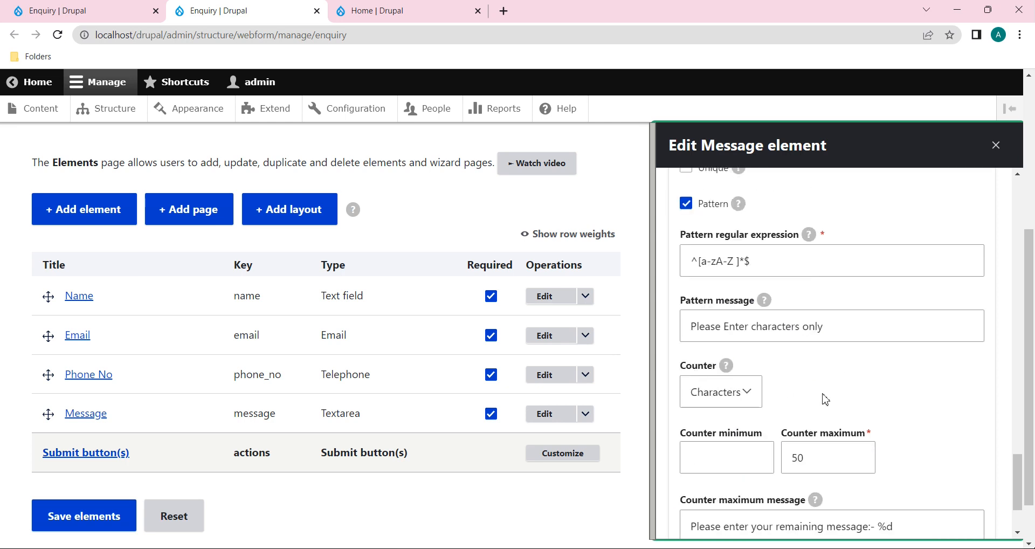
scroll(825, 399, down, 2)
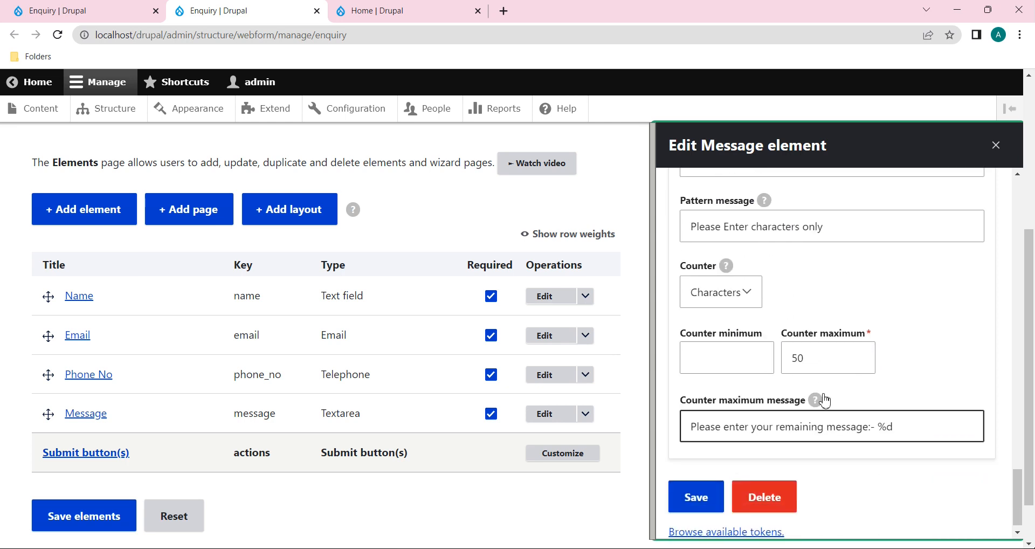
click(750, 296)
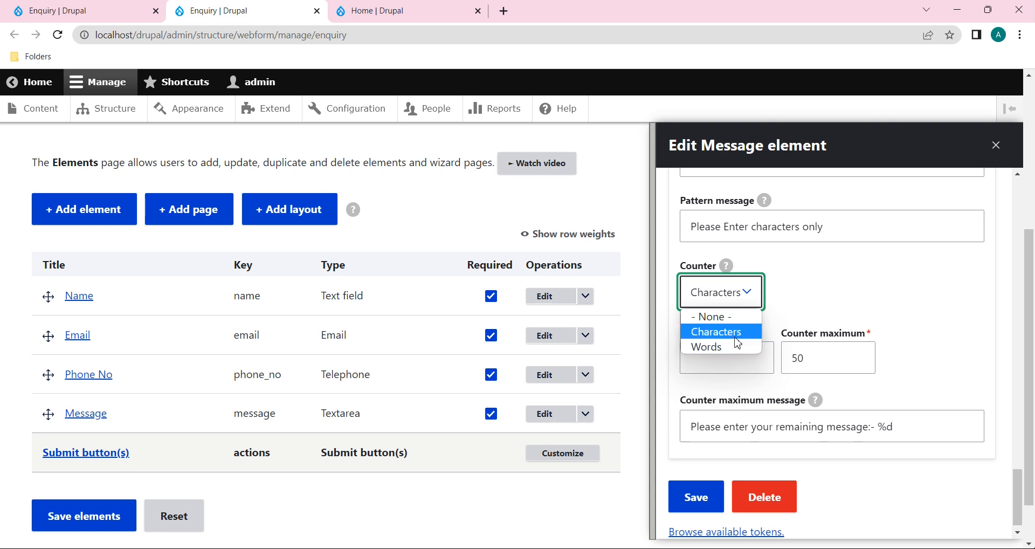
click(807, 307)
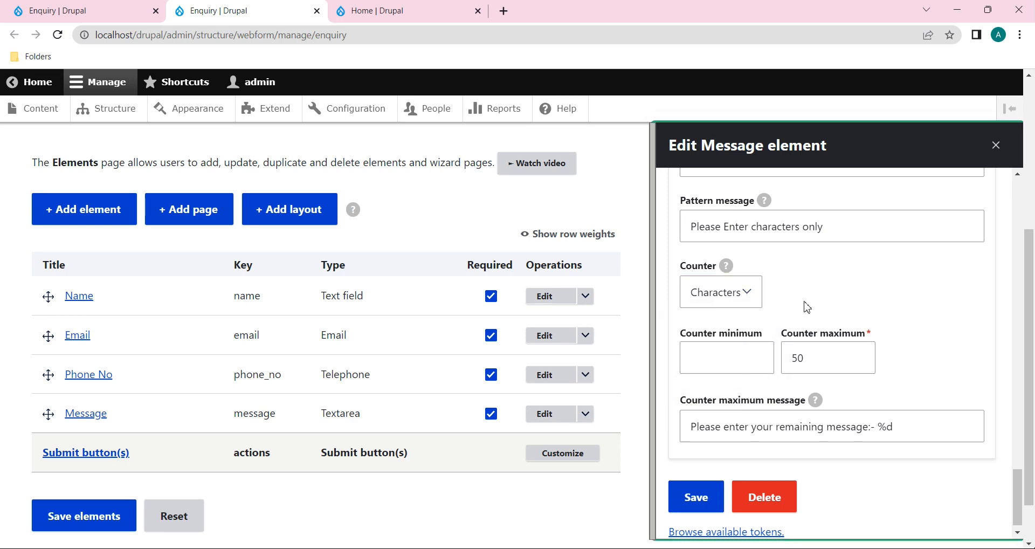
scroll(867, 387, down, 1)
click(719, 409)
click(910, 423)
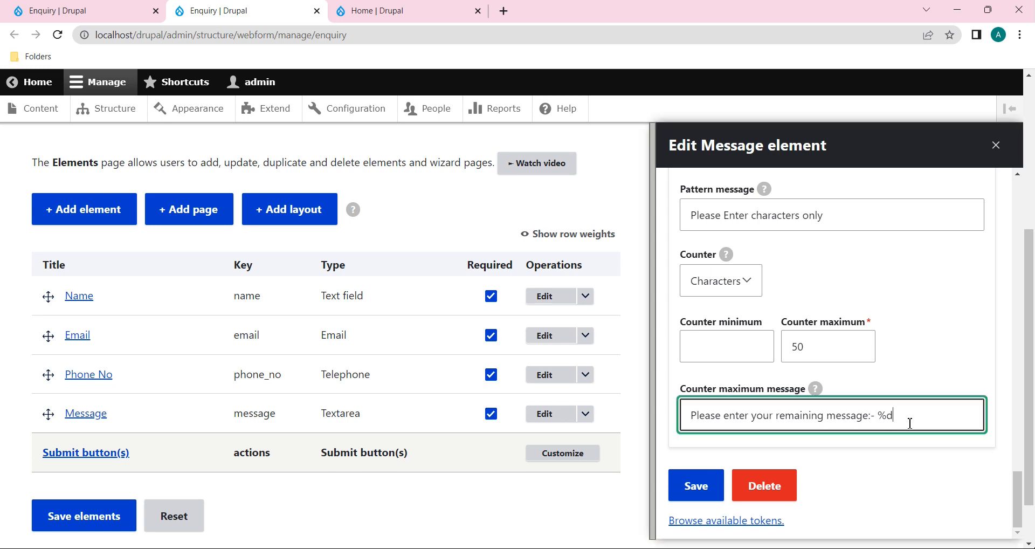
drag(899, 419, 882, 422)
click(904, 419)
scroll(903, 419, up, 7)
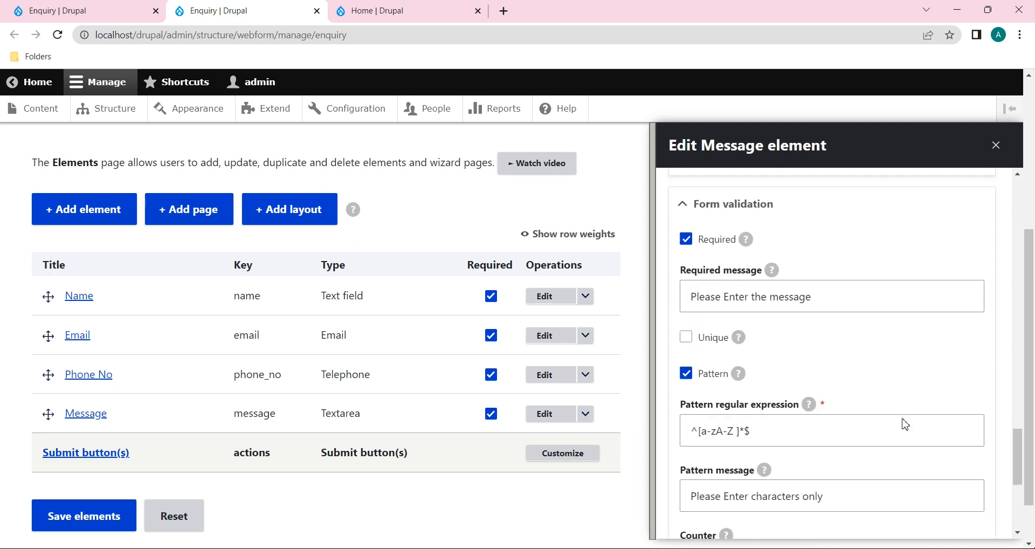
drag(778, 321, 695, 316)
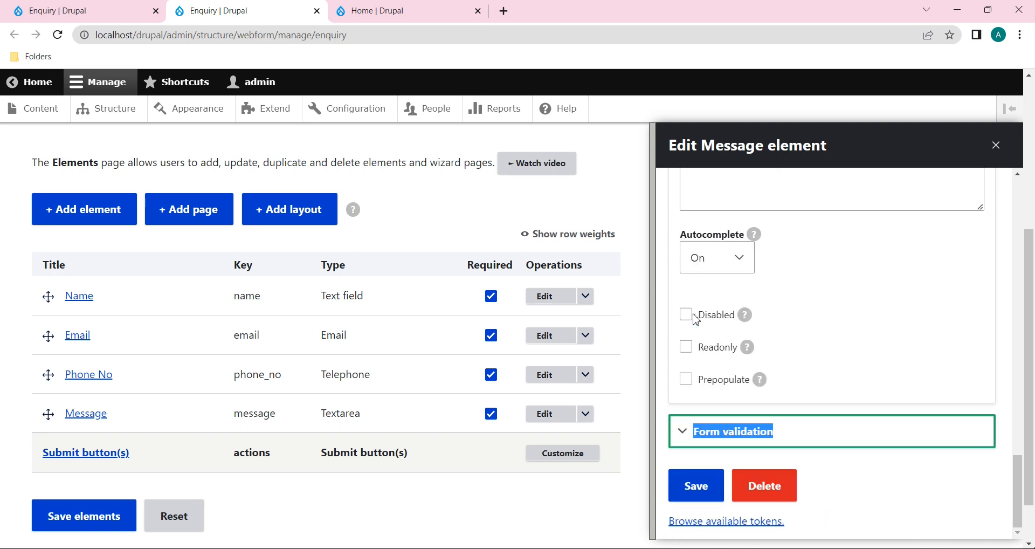
click(684, 431)
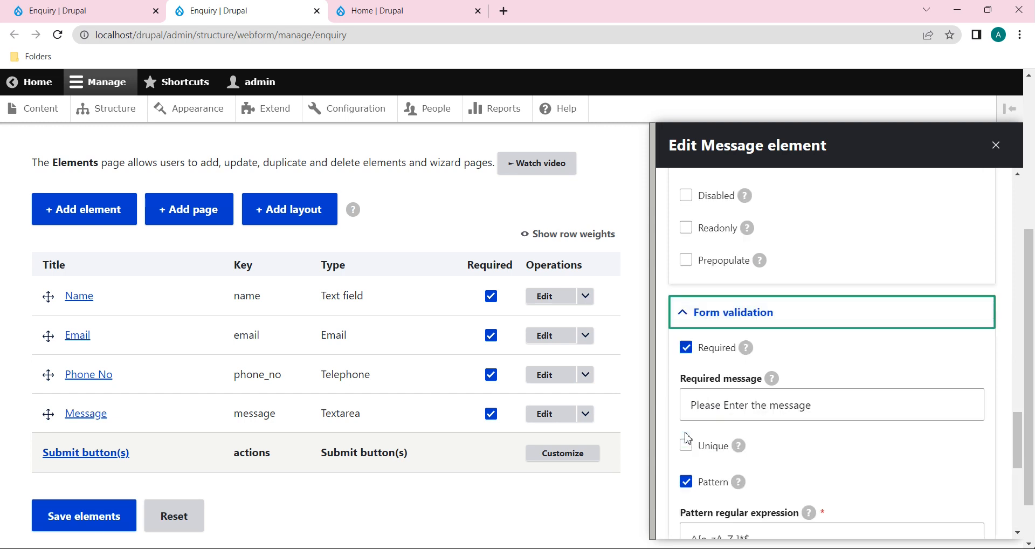
Step: Reload the public Enquiry form, then go to the site's home page
click(36, 8)
click(60, 41)
scroll(346, 260, up, 5)
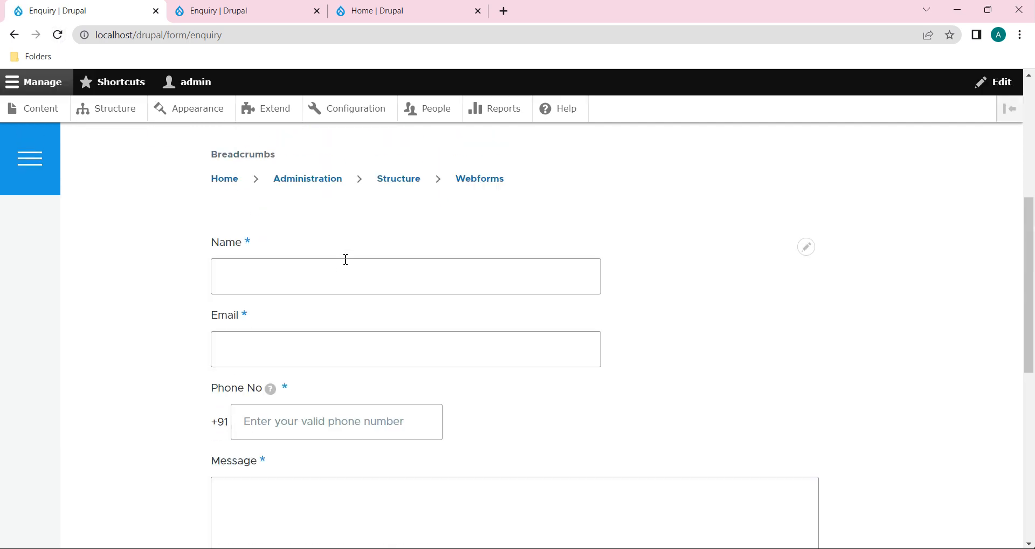
scroll(346, 259, up, 5)
click(155, 213)
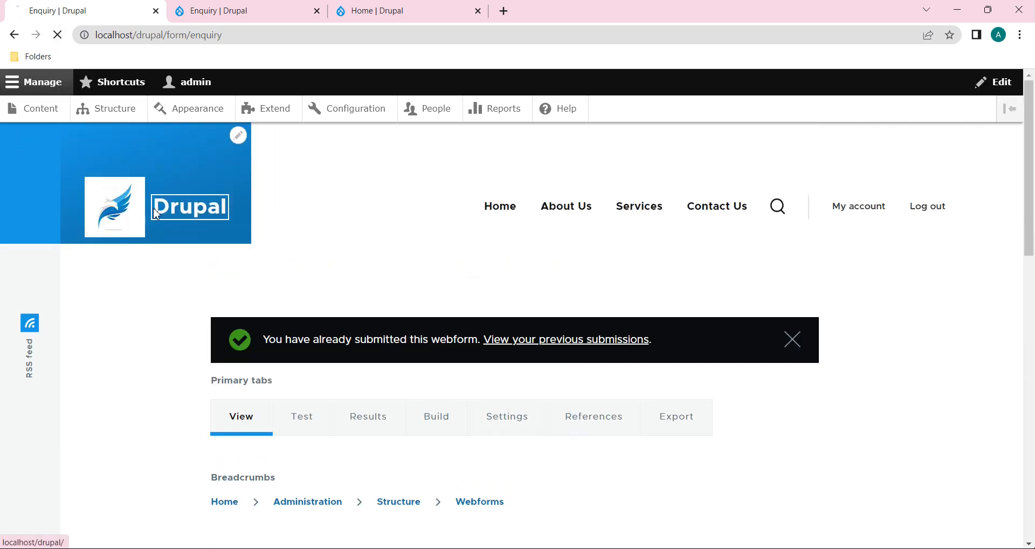